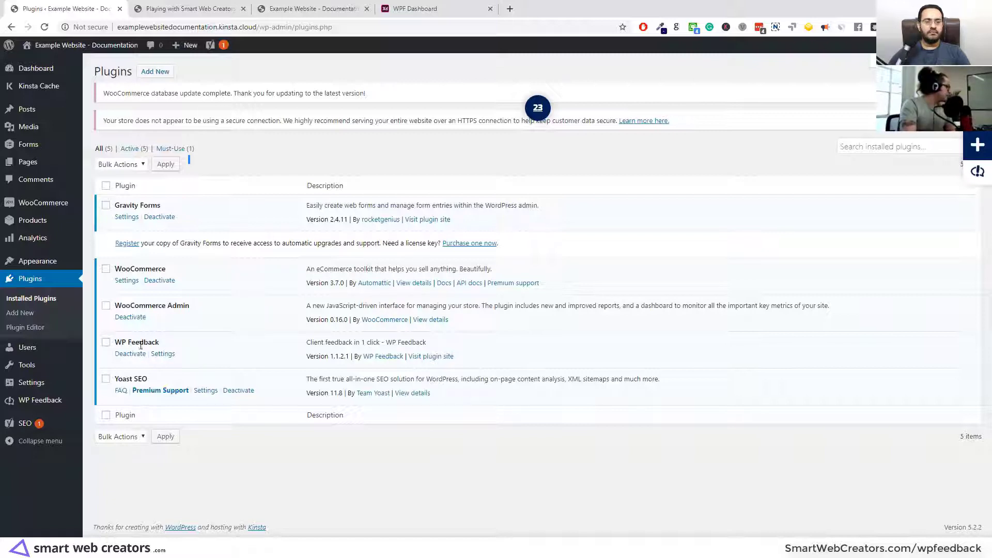
Step: On the Playing with Smart Web Creators page, add a comment task to the main heading reading "Change this icon to something softer"
{"action": "left_click", "coordinate": [210, 10]}
{"action": "scroll", "coordinate": [560, 204], "scroll_direction": "up", "scroll_amount": 3}
{"action": "scroll", "coordinate": [560, 204], "scroll_direction": "up", "scroll_amount": 6}
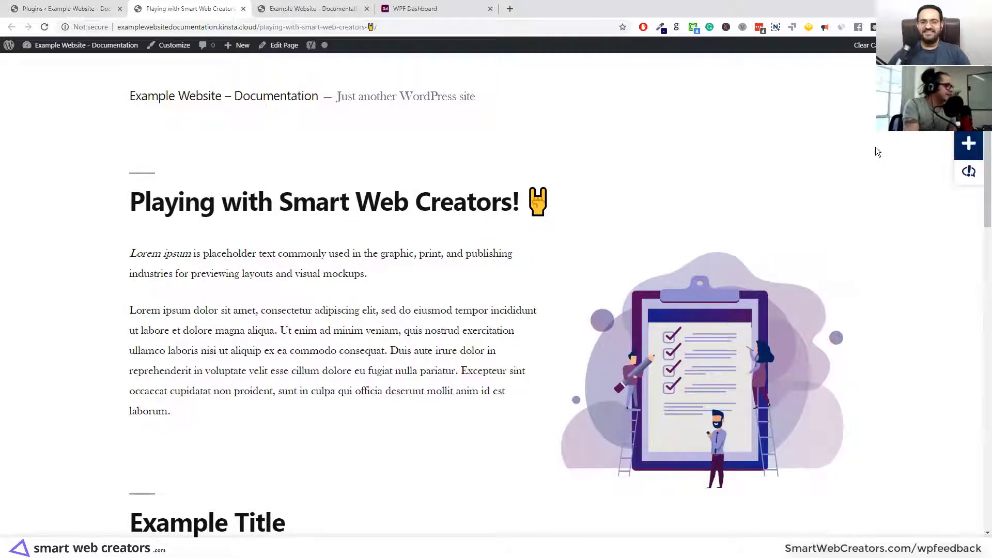
{"action": "left_click", "coordinate": [969, 148]}
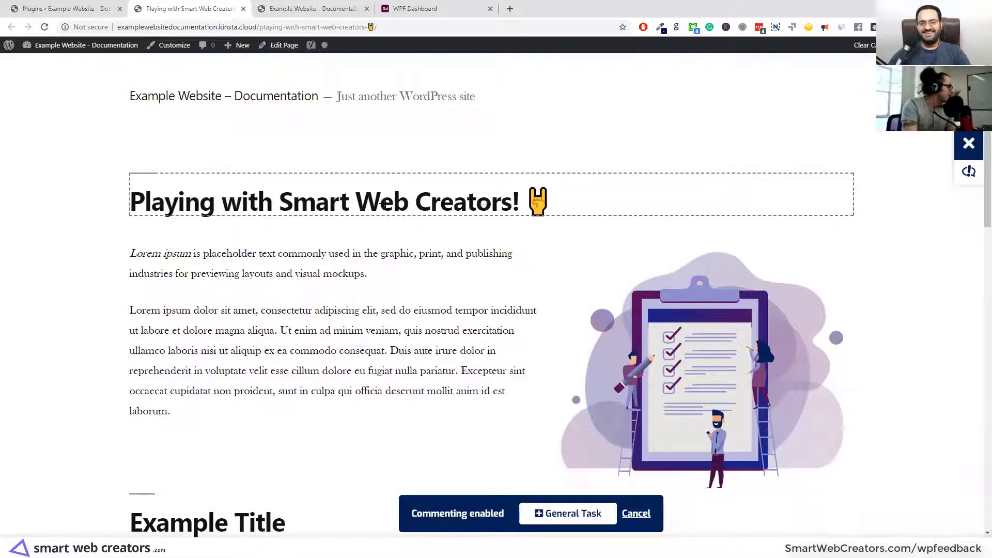
{"action": "left_click", "coordinate": [478, 186]}
{"action": "type", "text": "Change this"}
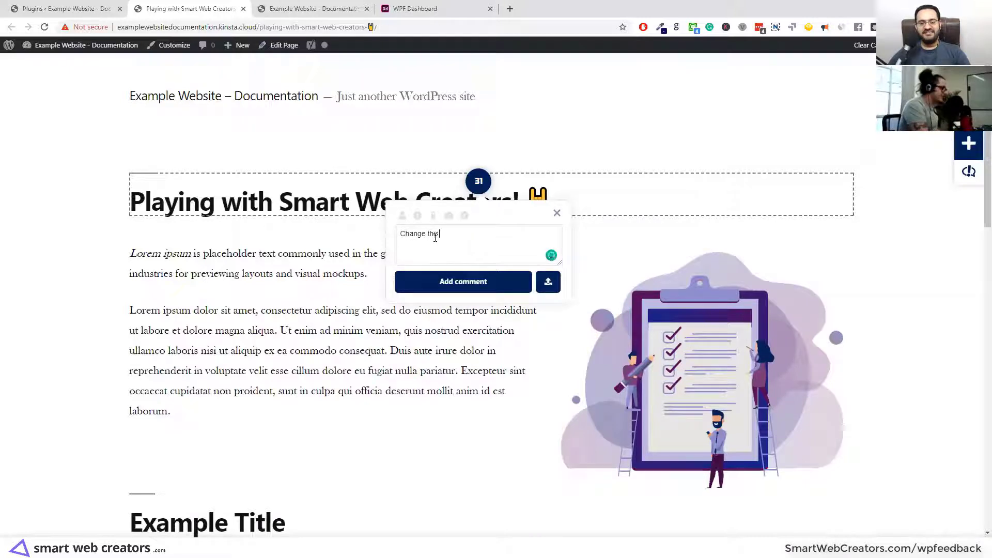
{"action": "type", "text": " icon"}
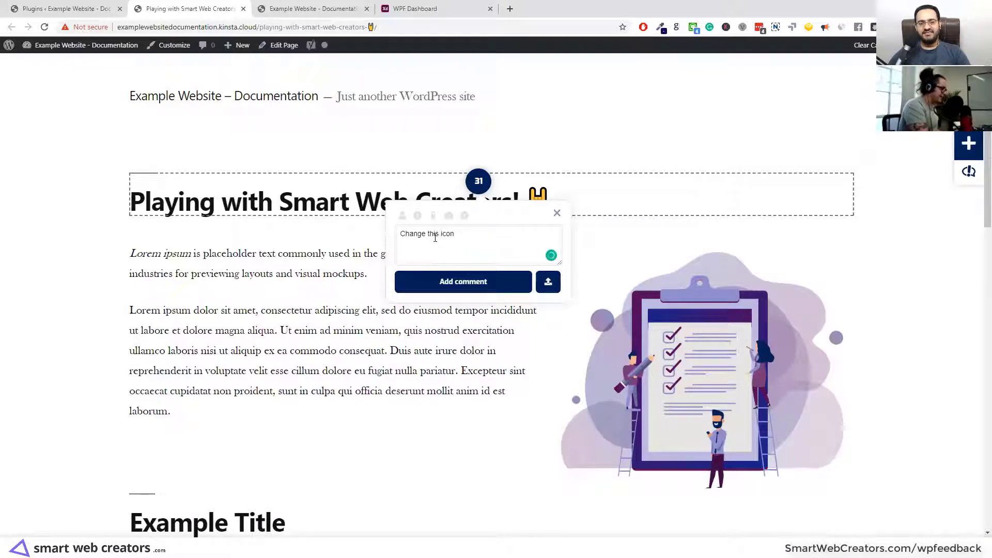
{"action": "type", "text": " to something softer"}
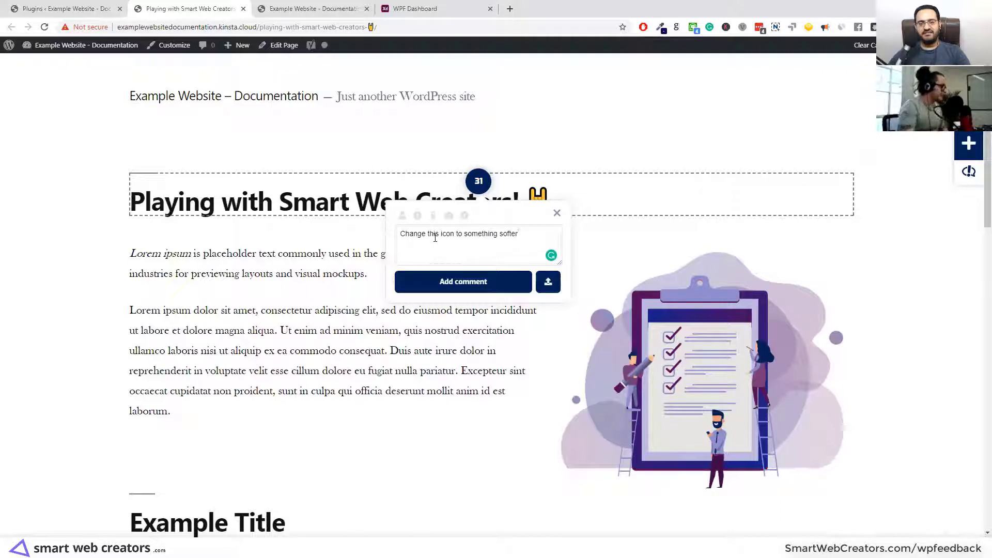
{"action": "left_click", "coordinate": [450, 279]}
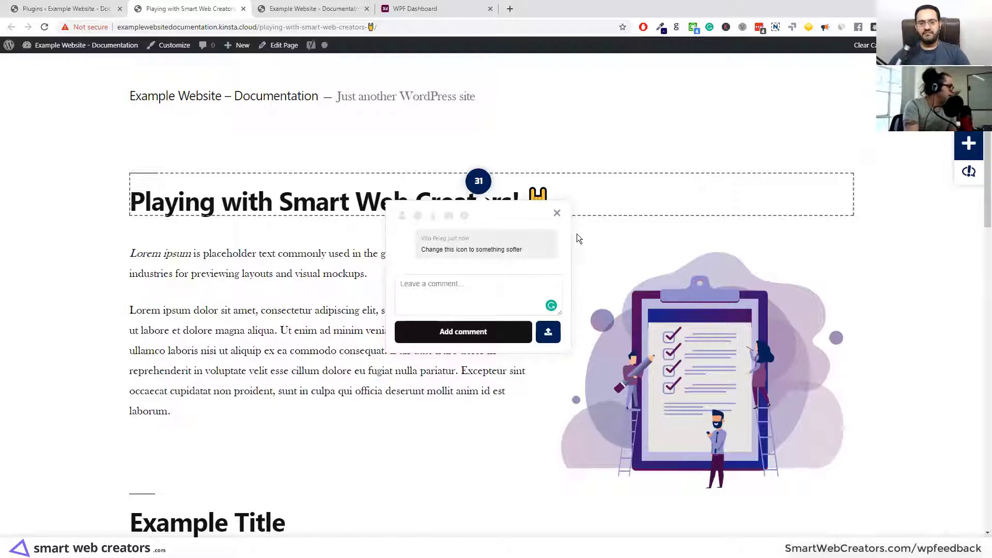
Step: Review the users assigned to the heading task and set its urgency to Critical
{"action": "left_click", "coordinate": [403, 216]}
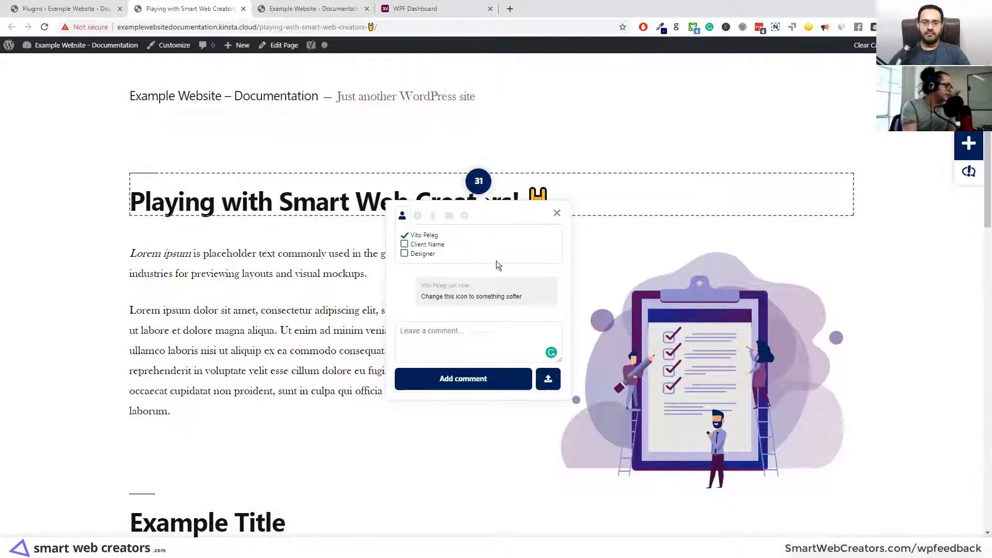
{"action": "left_click", "coordinate": [417, 216]}
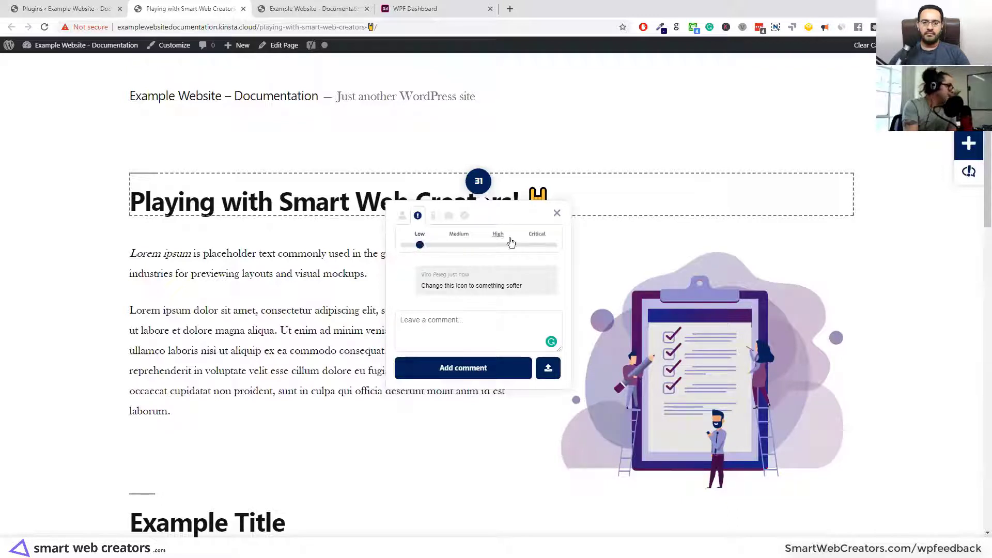
{"action": "left_click", "coordinate": [542, 235]}
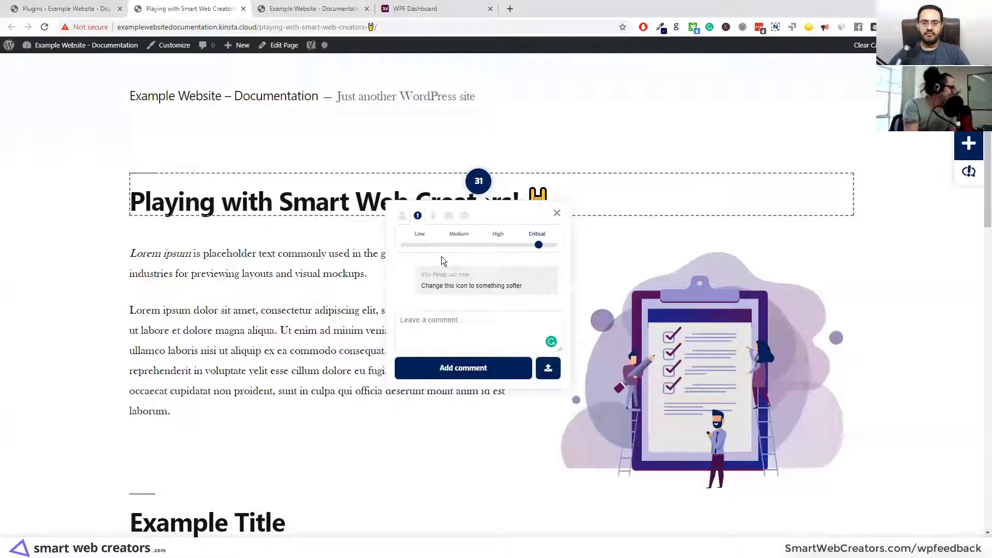
Step: Move the heading task's status through In Progress, Pending Review and Complete, and return it to Open Task
{"action": "left_click", "coordinate": [434, 220]}
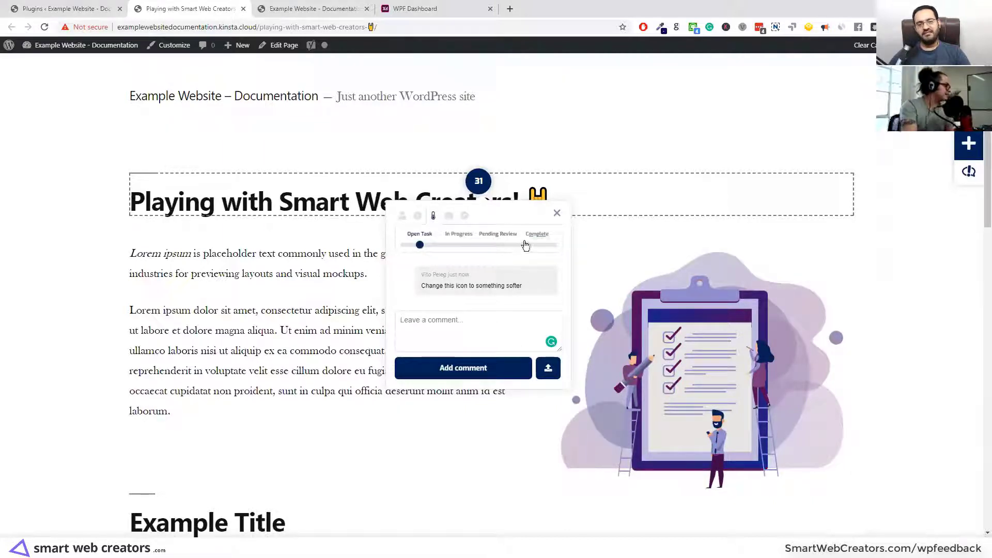
{"action": "left_click", "coordinate": [455, 239]}
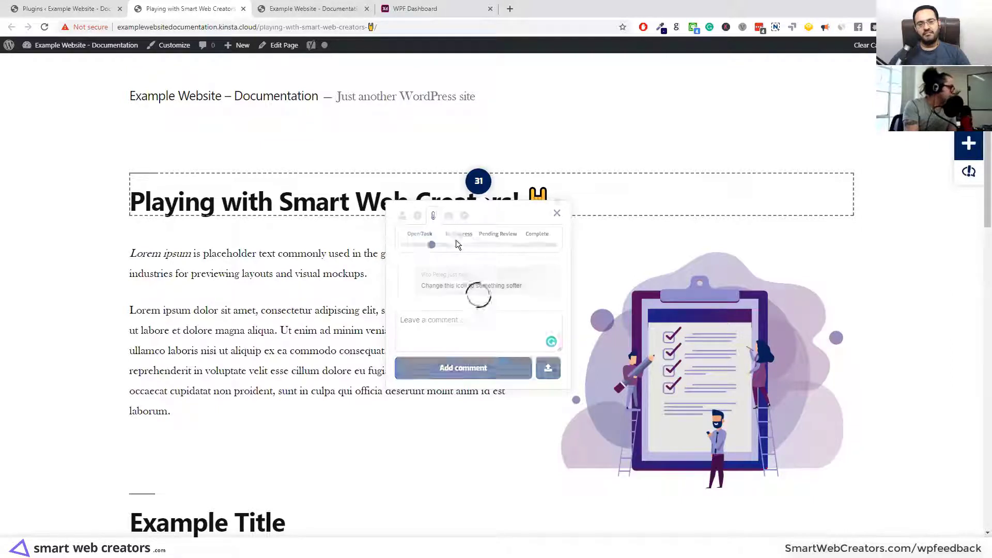
{"action": "left_click", "coordinate": [503, 241]}
{"action": "left_click", "coordinate": [538, 241]}
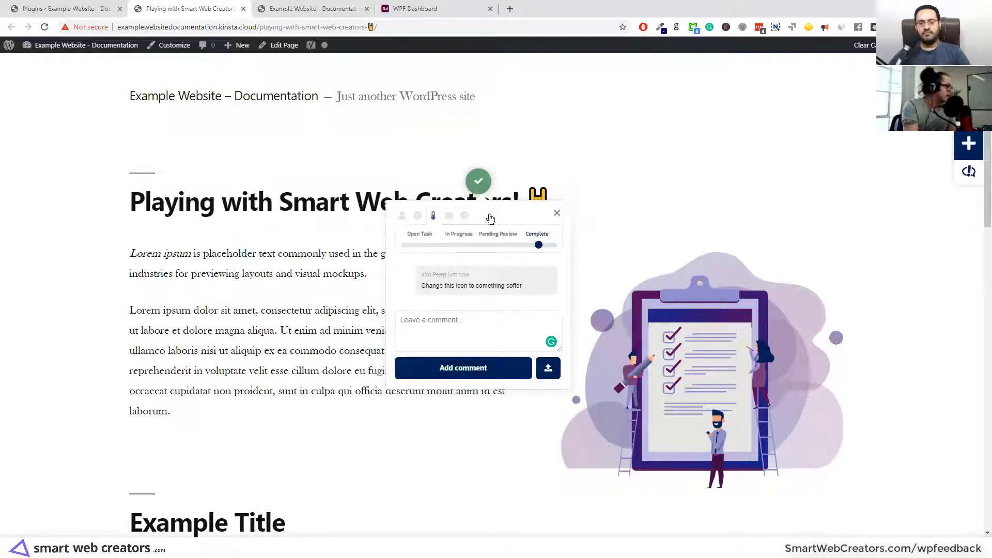
{"action": "left_click", "coordinate": [419, 234]}
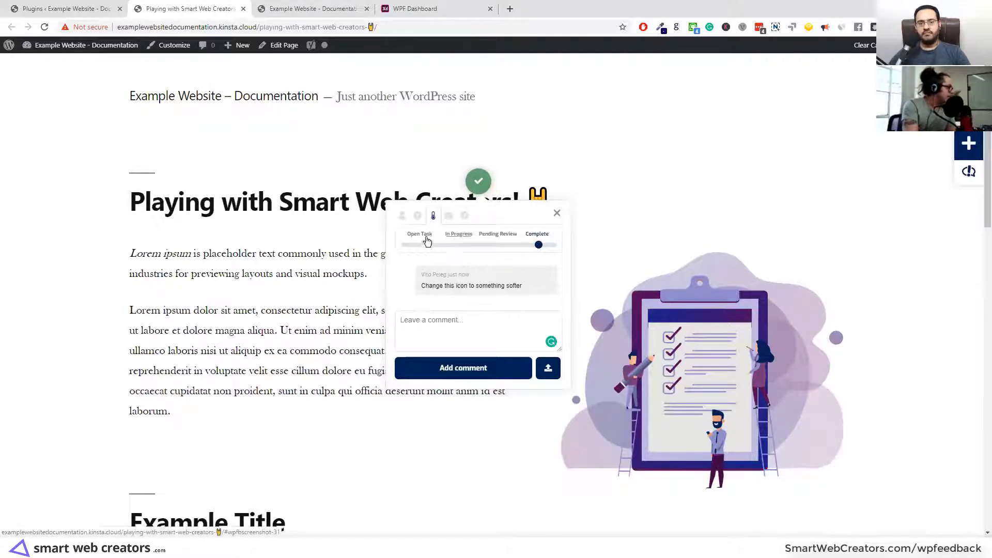
Step: Attach a screenshot of the current view to the heading task
{"action": "left_click", "coordinate": [448, 215]}
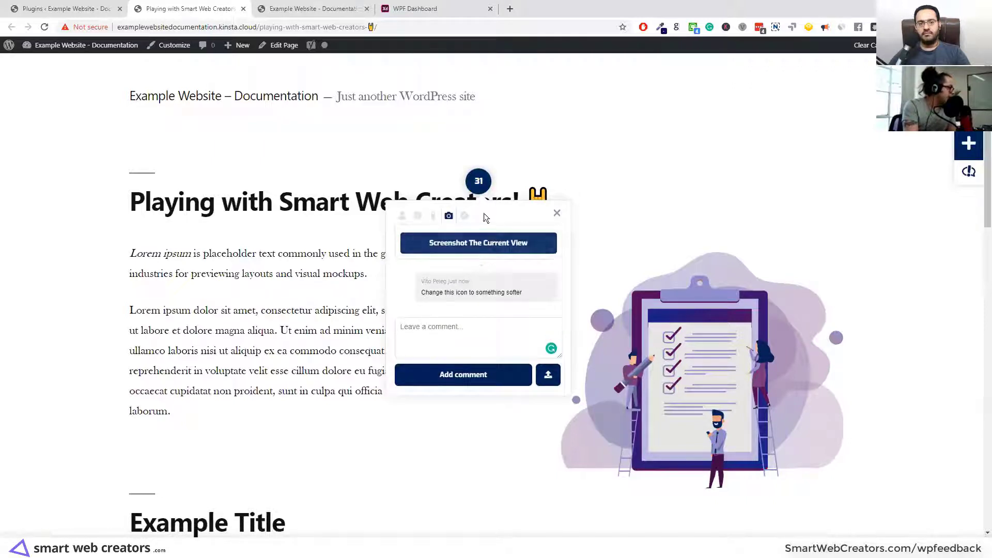
{"action": "left_click", "coordinate": [495, 246]}
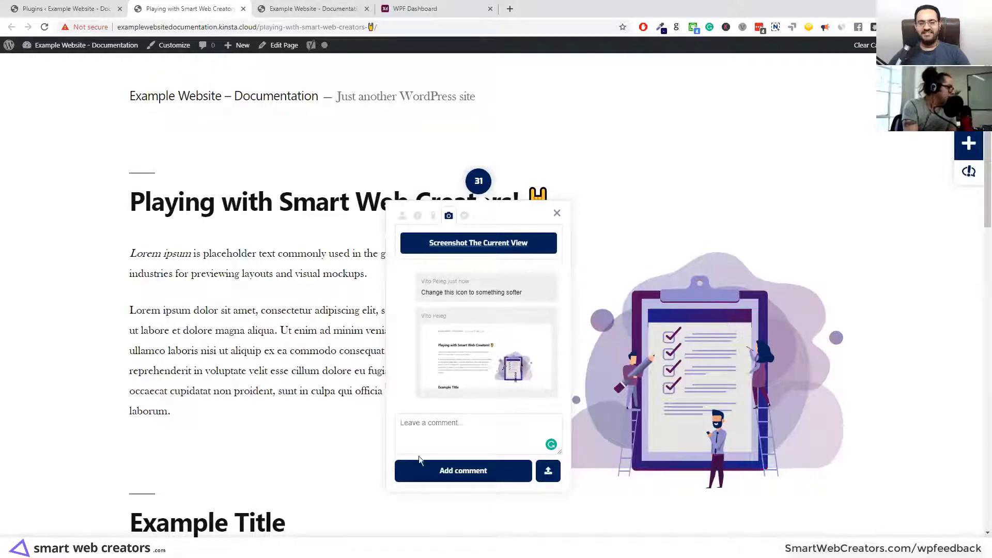
{"action": "scroll", "coordinate": [618, 265], "scroll_direction": "down", "scroll_amount": 7}
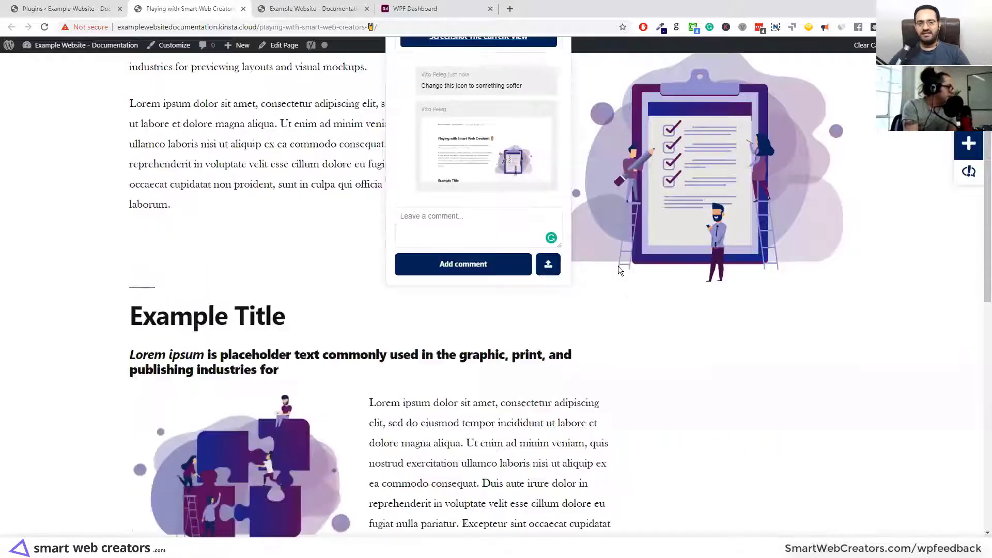
{"action": "scroll", "coordinate": [618, 266], "scroll_direction": "up", "scroll_amount": 7}
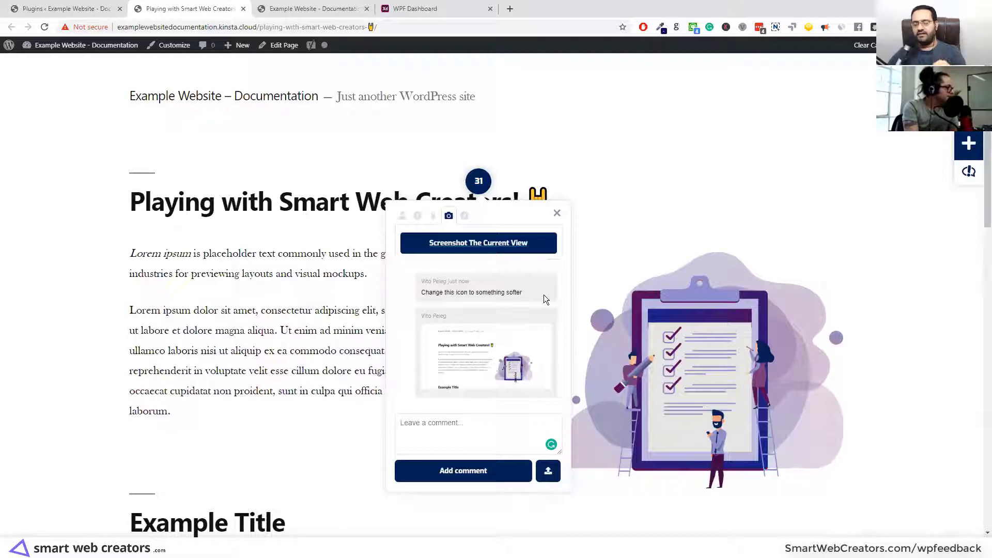
Step: Examine the heading task's urgency, the page's task list, and the task's recorded resolution and browser details
{"action": "left_click", "coordinate": [434, 217]}
{"action": "left_click", "coordinate": [423, 218]}
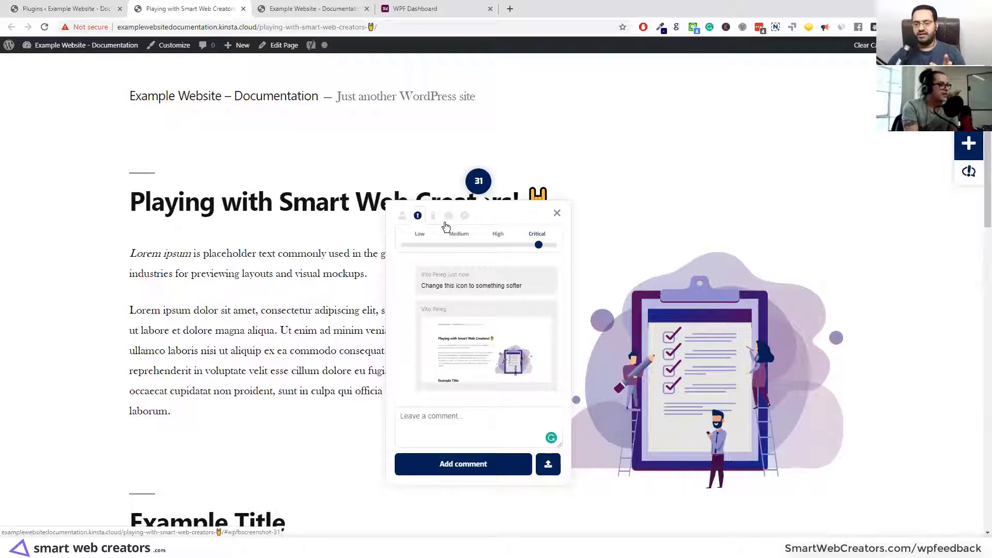
{"action": "left_click", "coordinate": [969, 179]}
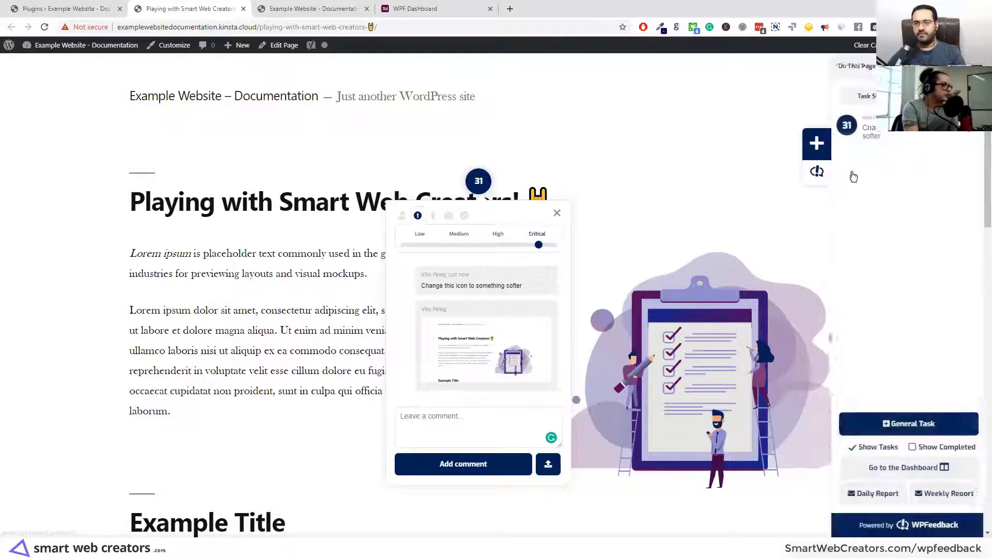
{"action": "left_click", "coordinate": [464, 217]}
{"action": "left_click_drag", "start_coordinate": [412, 235], "coordinate": [457, 238]}
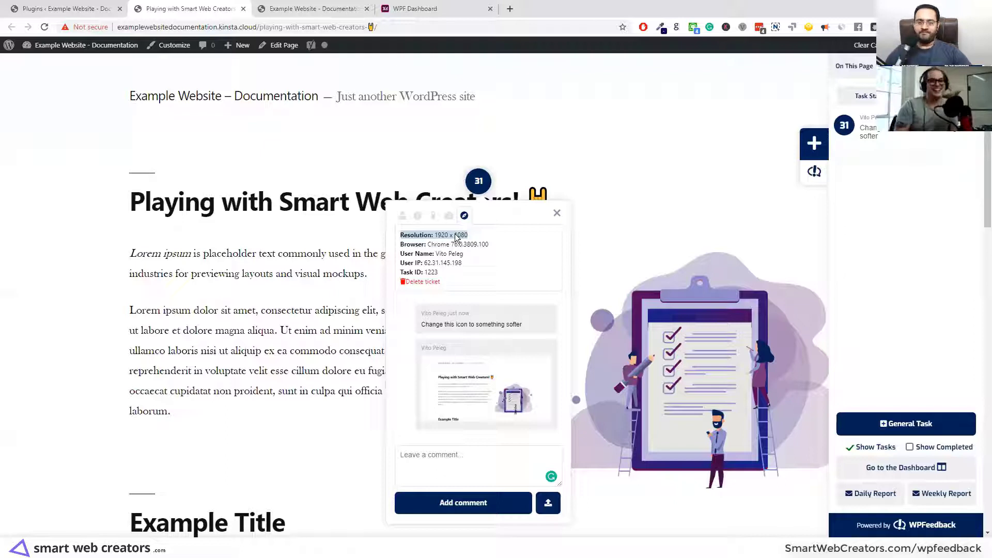
{"action": "triple_click", "coordinate": [466, 245]}
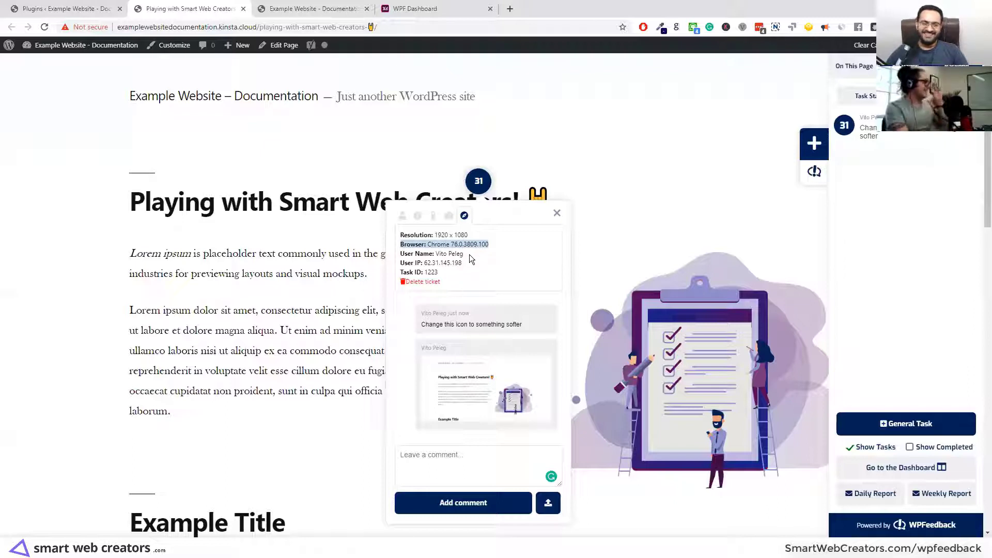
{"action": "triple_click", "coordinate": [448, 236]}
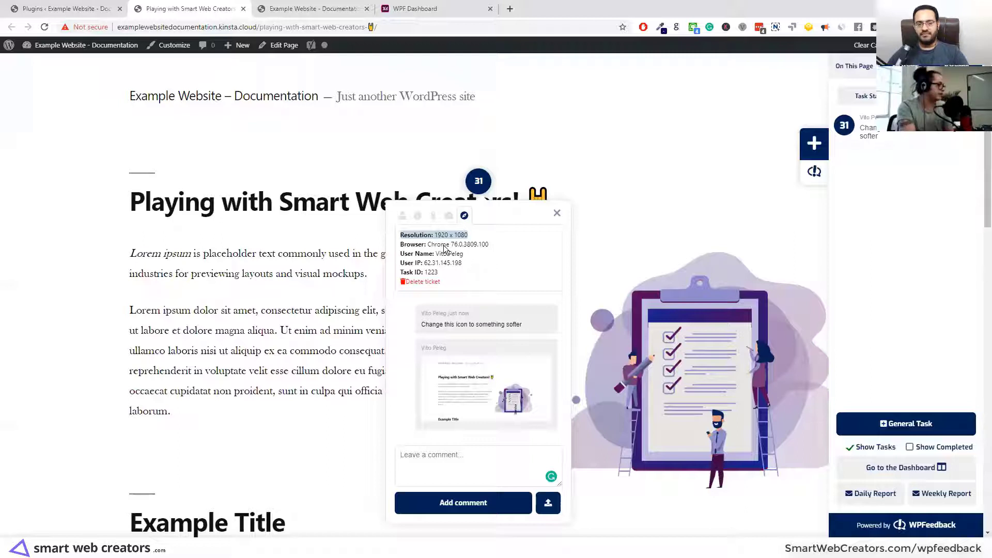
{"action": "left_click", "coordinate": [447, 246]}
{"action": "triple_click", "coordinate": [449, 247]}
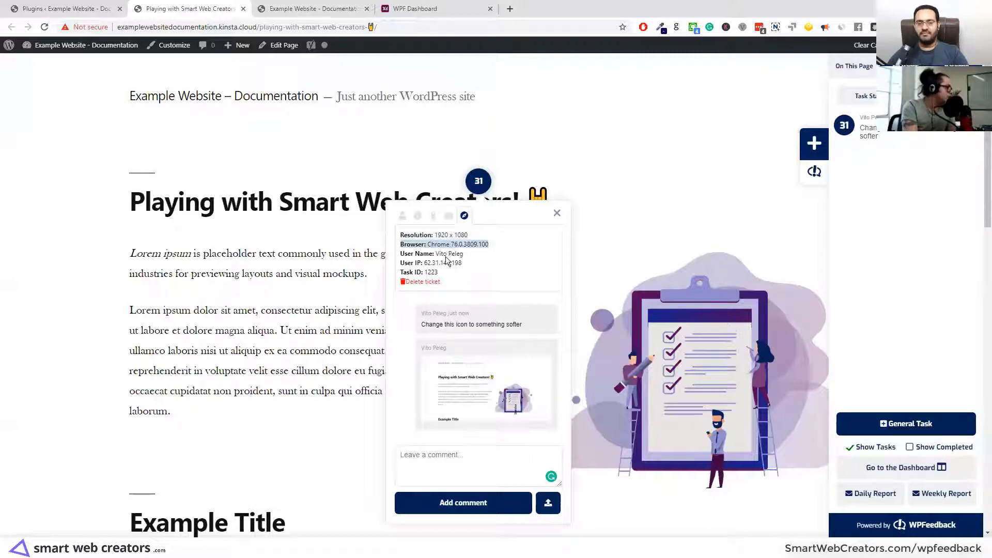
{"action": "left_click", "coordinate": [452, 236]}
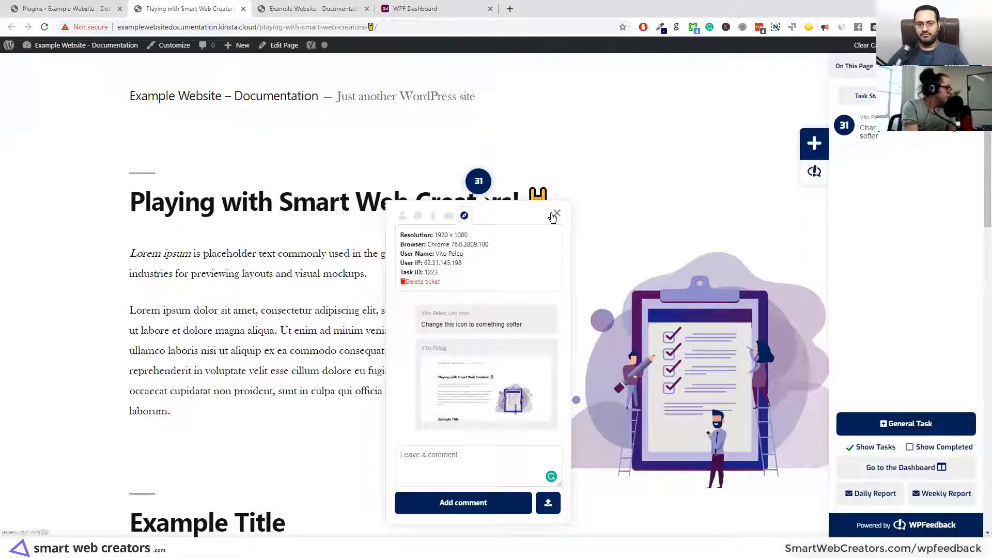
Step: Upload giphy-6.gif from the Downloads folder to the heading task and close the task
{"action": "left_click", "coordinate": [548, 503]}
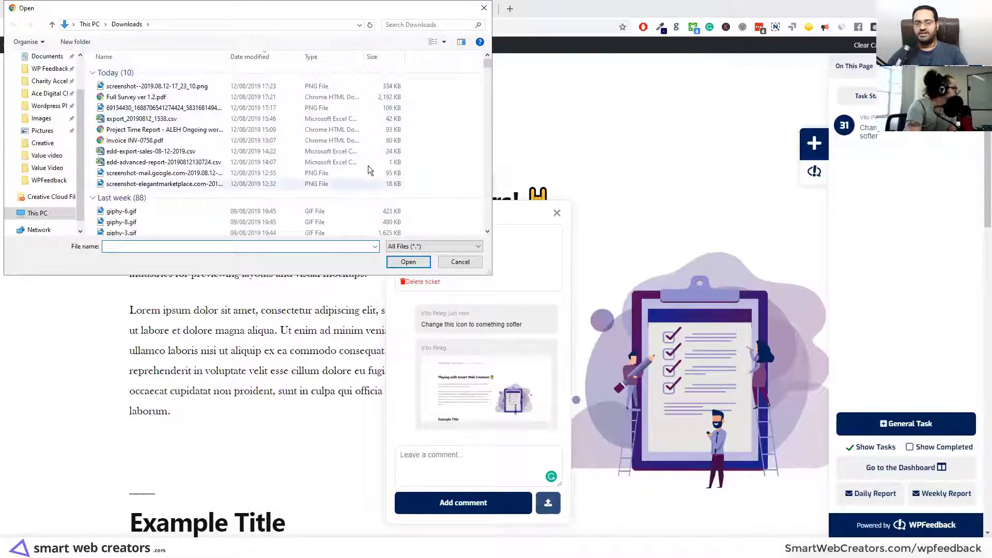
{"action": "left_click", "coordinate": [203, 210]}
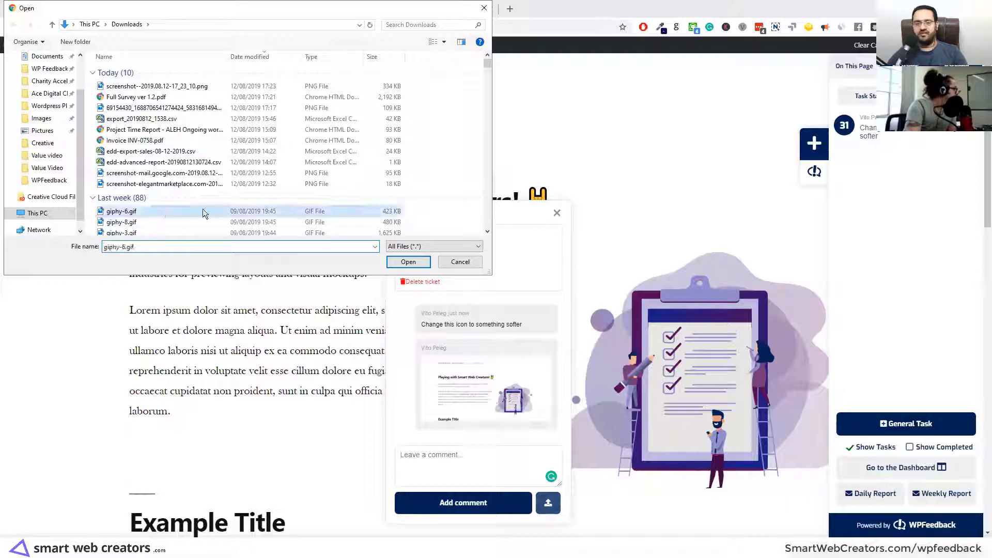
{"action": "left_click", "coordinate": [408, 262]}
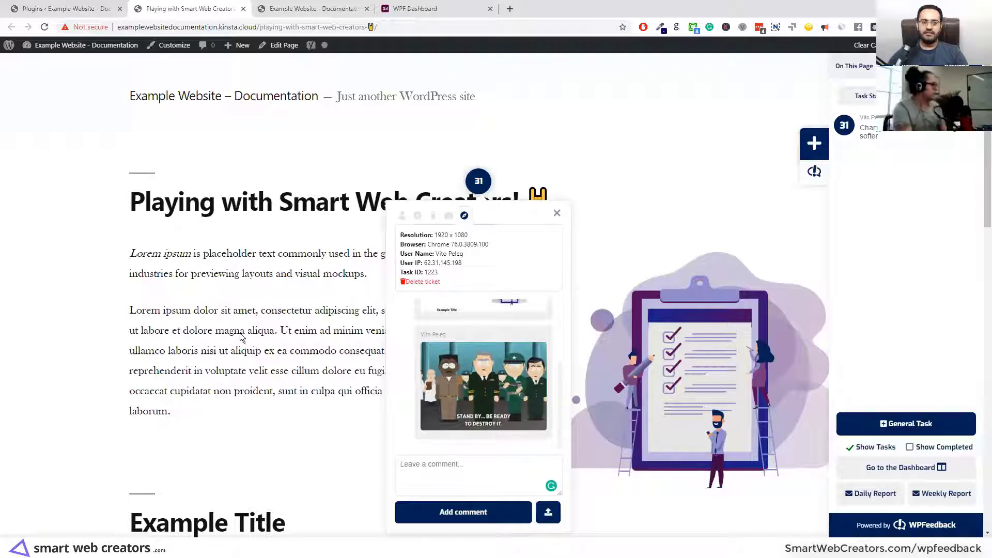
{"action": "left_click", "coordinate": [556, 213]}
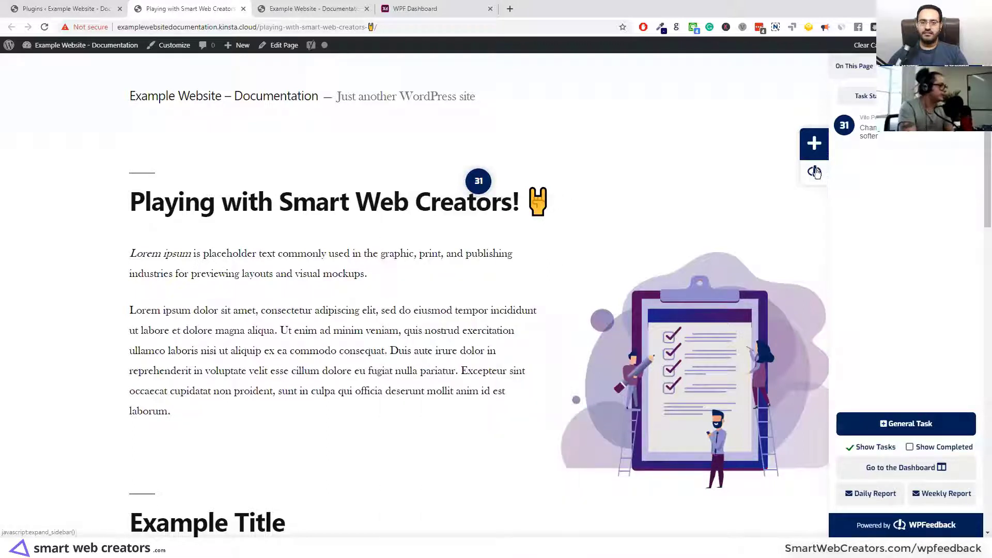
Step: Start a new task on the second introductory paragraph with the comment text "Please add this content instead"
{"action": "left_click", "coordinate": [814, 143]}
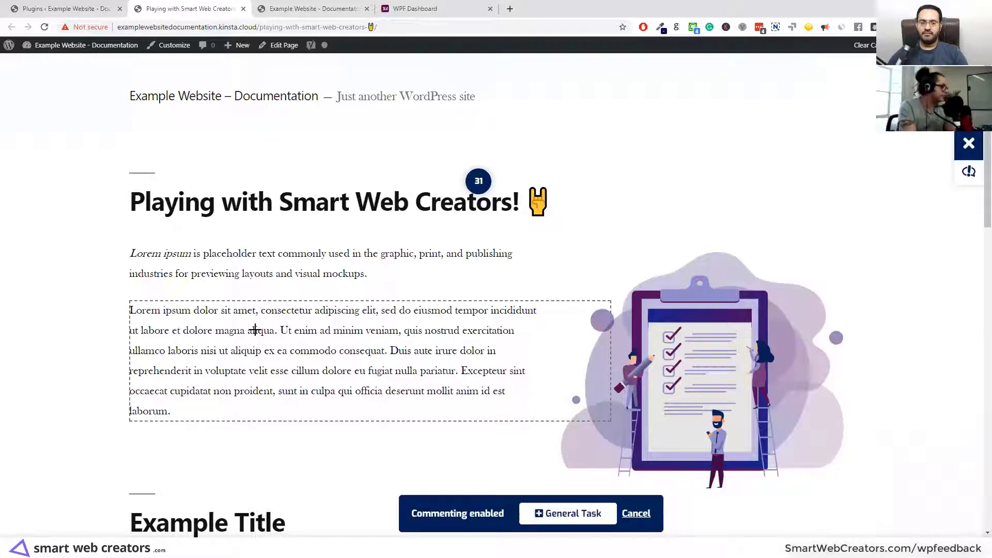
{"action": "left_click", "coordinate": [357, 348]}
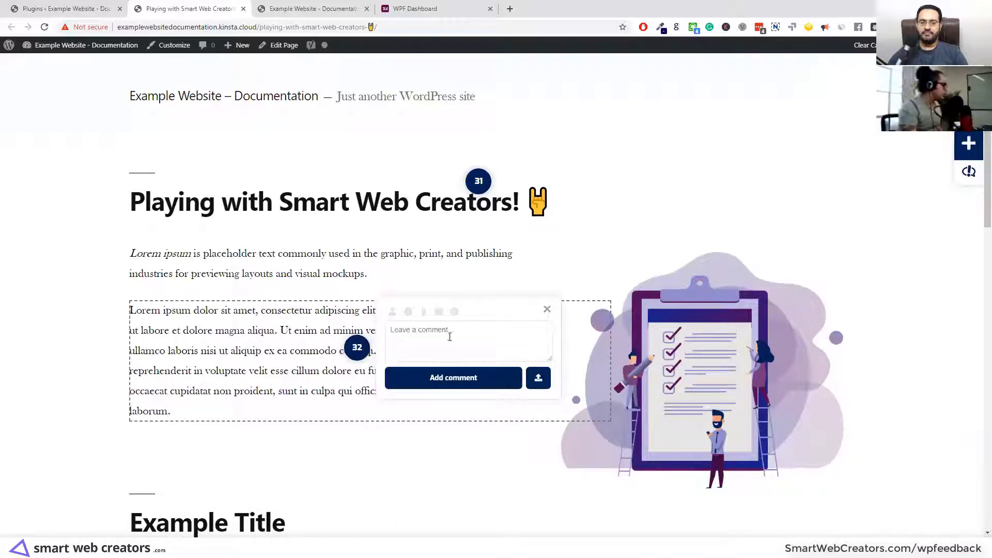
{"action": "type", "text": "Please add this content instead"}
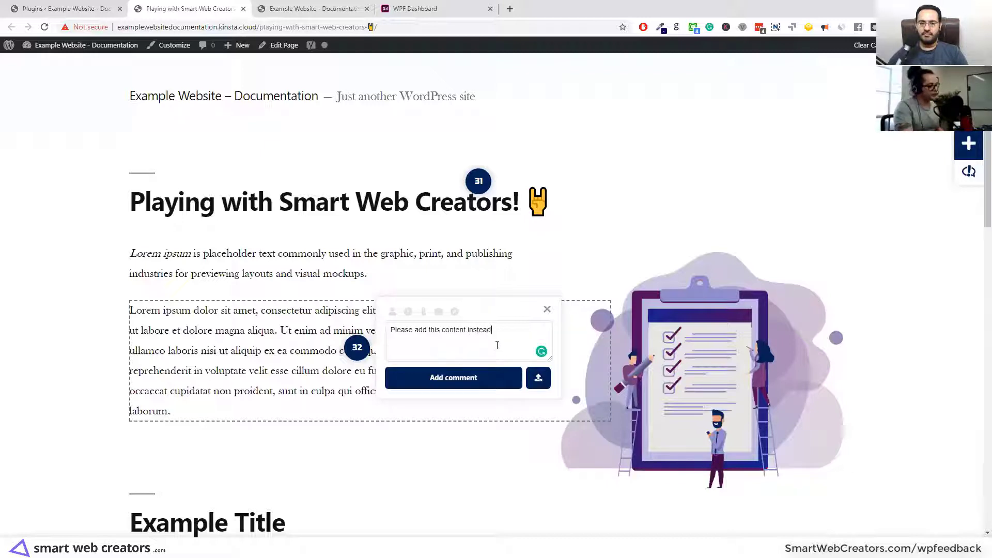
{"action": "left_click", "coordinate": [536, 376]}
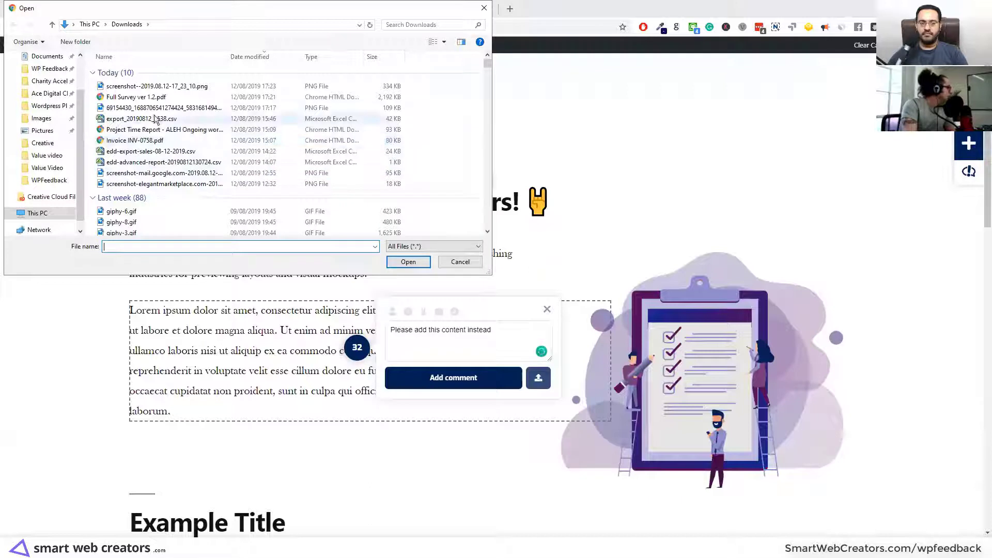
{"action": "scroll", "coordinate": [171, 133], "scroll_direction": "down", "scroll_amount": 4}
{"action": "scroll", "coordinate": [173, 145], "scroll_direction": "down", "scroll_amount": 10}
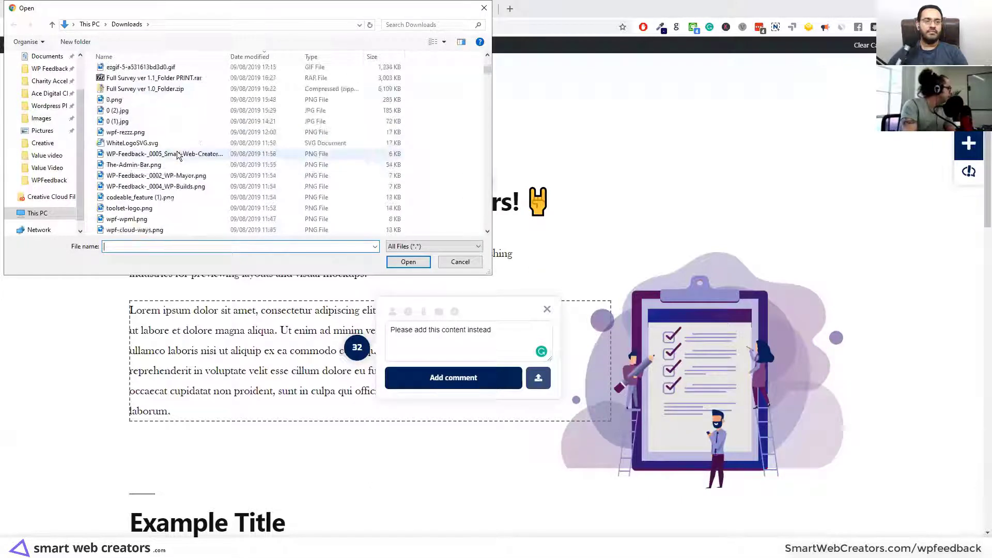
{"action": "scroll", "coordinate": [175, 163], "scroll_direction": "down", "scroll_amount": 8}
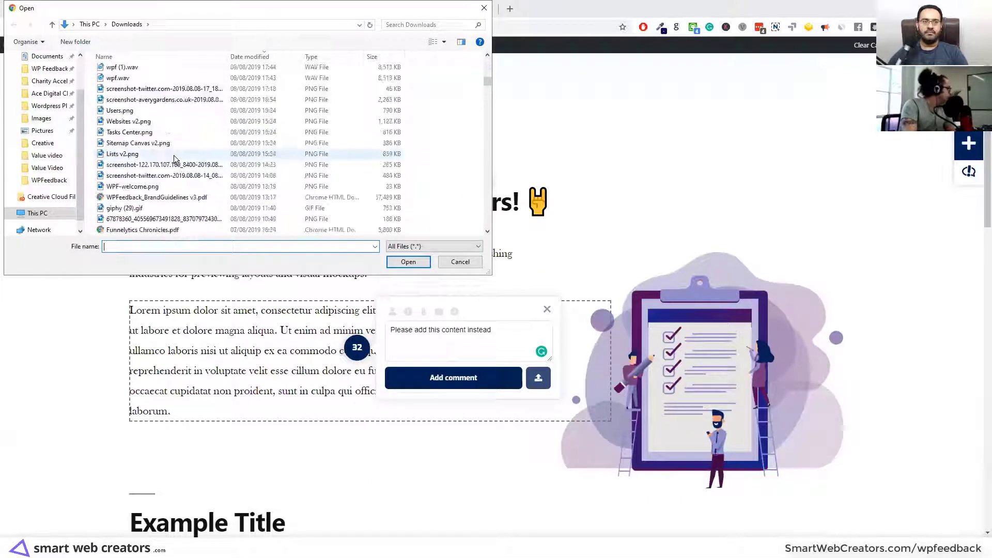
{"action": "left_click", "coordinate": [477, 260]}
Step: Post the drafted comment on the paragraph's task
{"action": "left_click", "coordinate": [477, 381]}
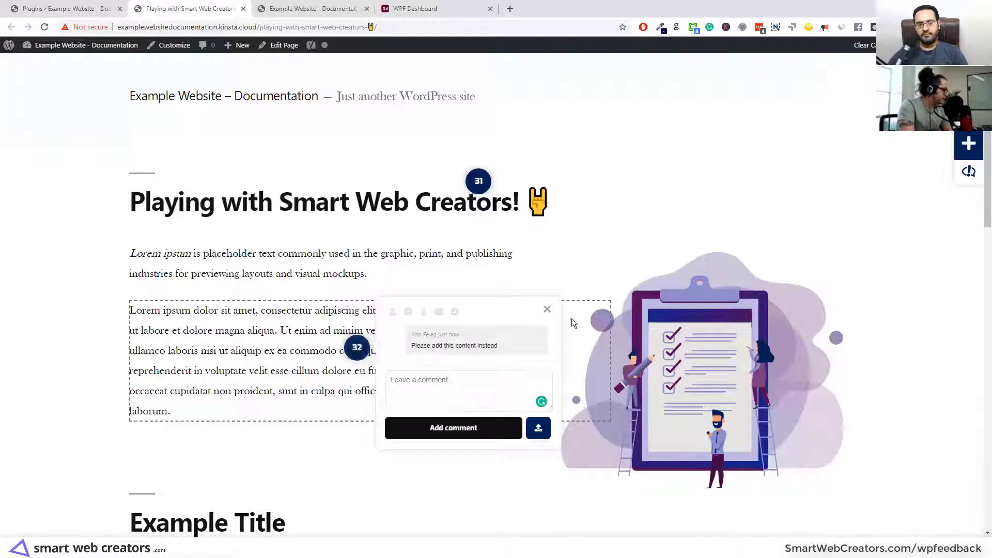
Step: Try moving the second paragraph task's marker to the empty area above the clipboard illustration, and close its comment window
{"action": "left_click", "coordinate": [547, 309]}
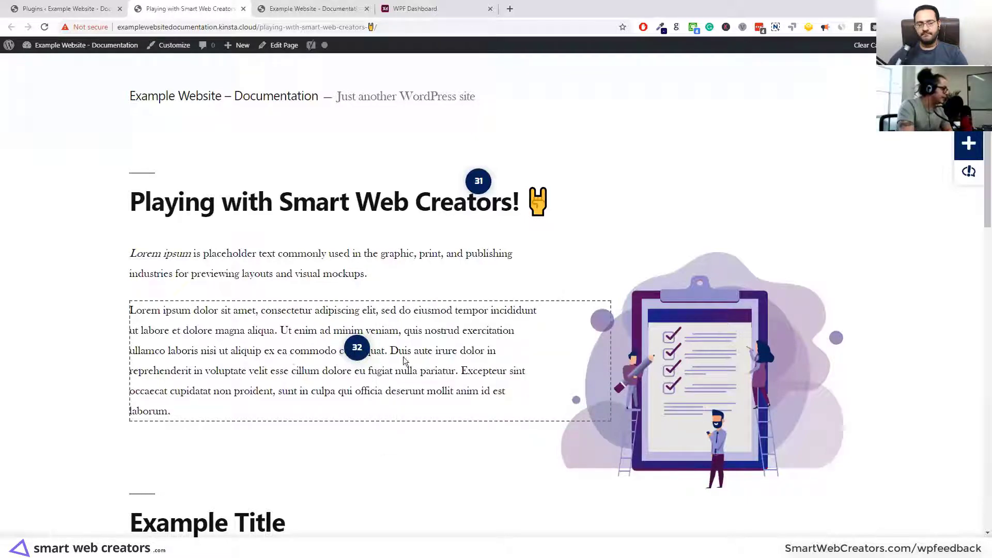
{"action": "left_click_drag", "start_coordinate": [355, 347], "coordinate": [718, 141]}
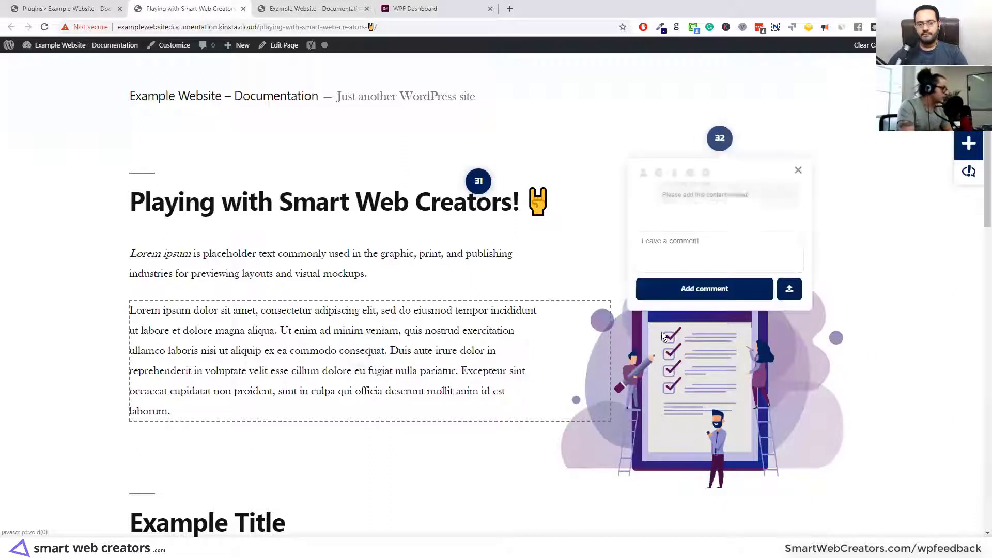
{"action": "left_click", "coordinate": [719, 154]}
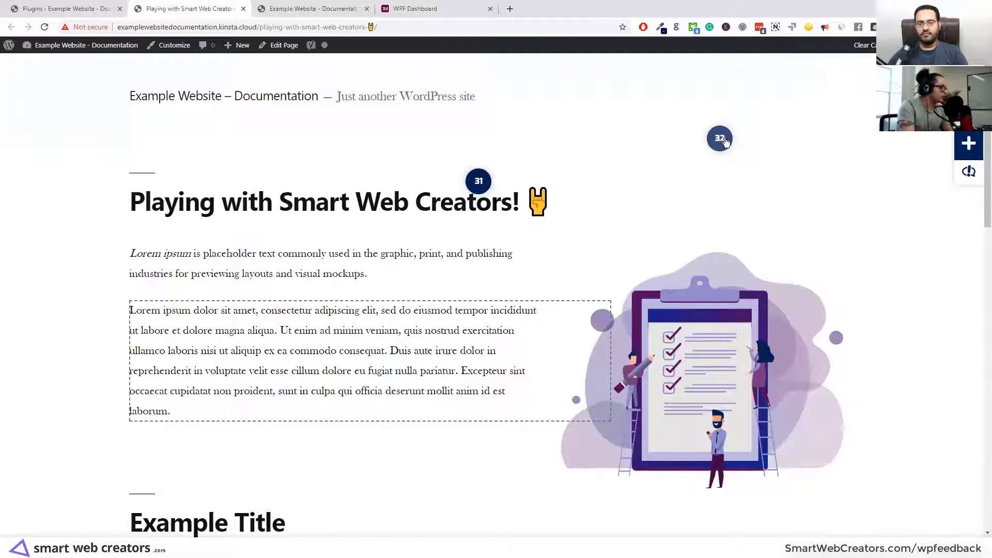
Step: Reload the page using its address without the trailing emoji, ending in /playing-with-smart-web-creators/
{"action": "left_click", "coordinate": [45, 27]}
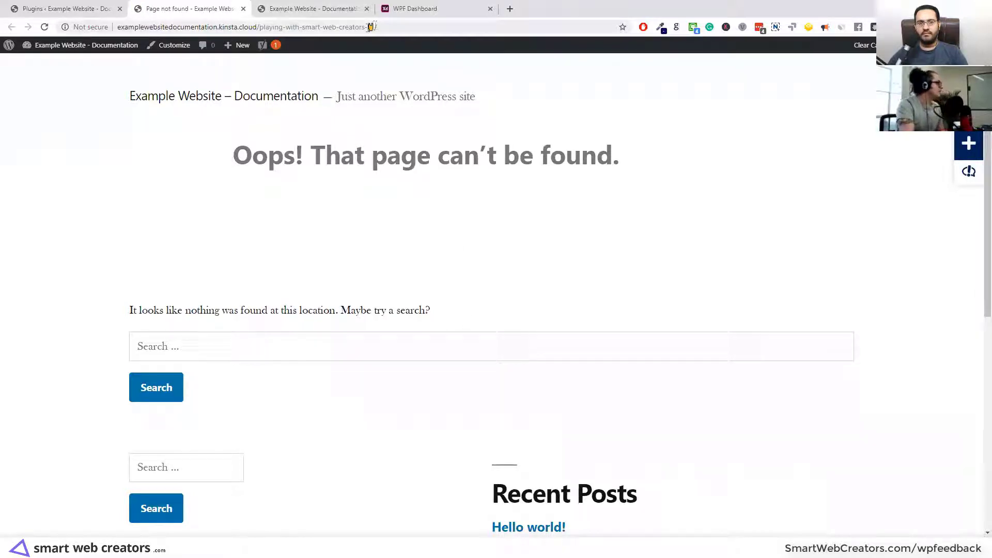
{"action": "left_click", "coordinate": [370, 26]}
{"action": "key", "text": "BackSpace"}
{"action": "key", "text": "BackSpace"}
{"action": "key", "text": "Return"}
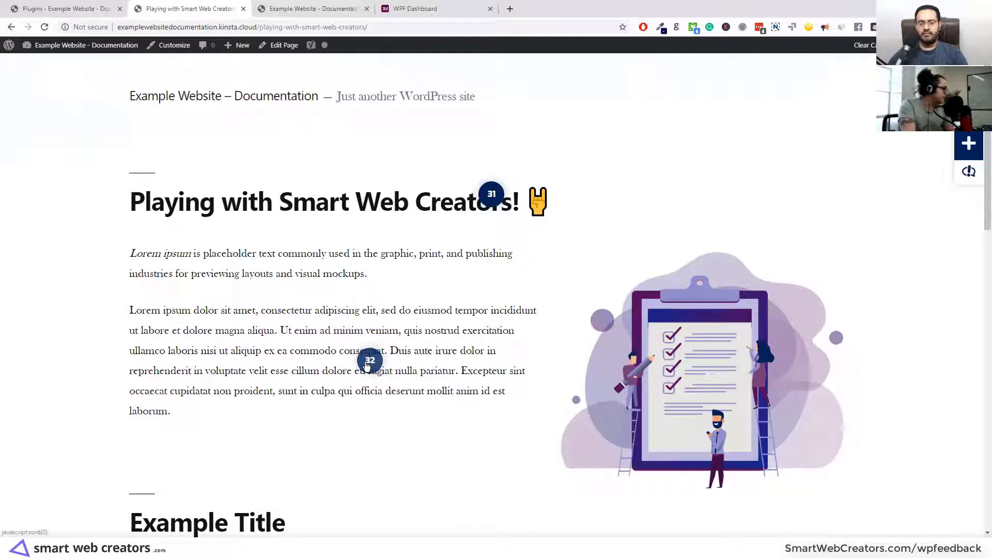
Step: View the comments of the second paragraph's task and the heading's task, closing each one
{"action": "left_click", "coordinate": [367, 362]}
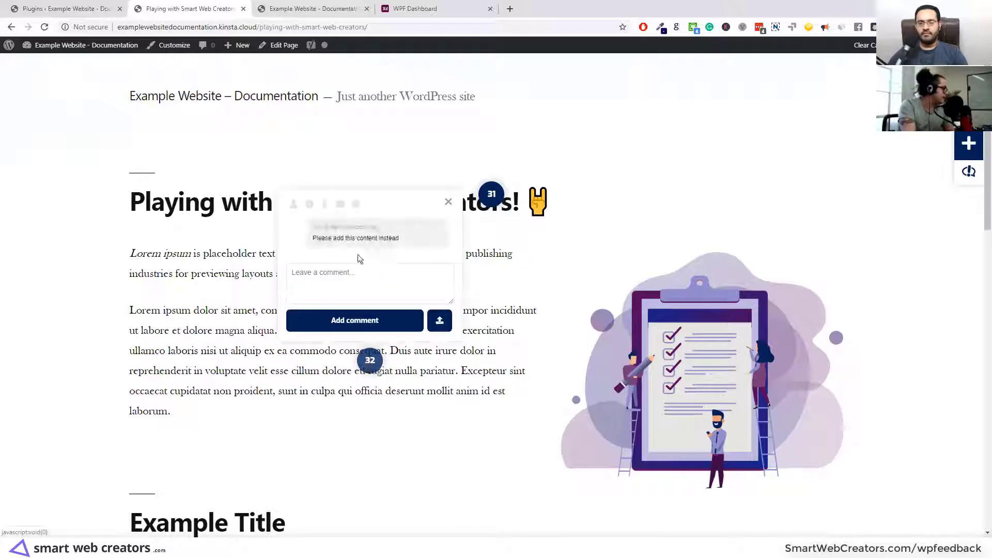
{"action": "left_click", "coordinate": [372, 351]}
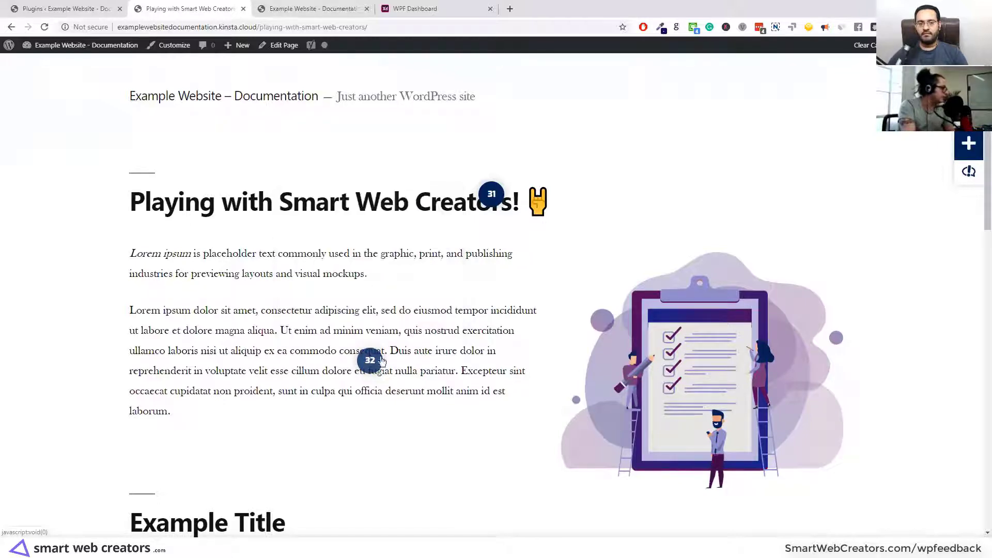
{"action": "left_click", "coordinate": [490, 200]}
{"action": "left_click", "coordinate": [569, 226]}
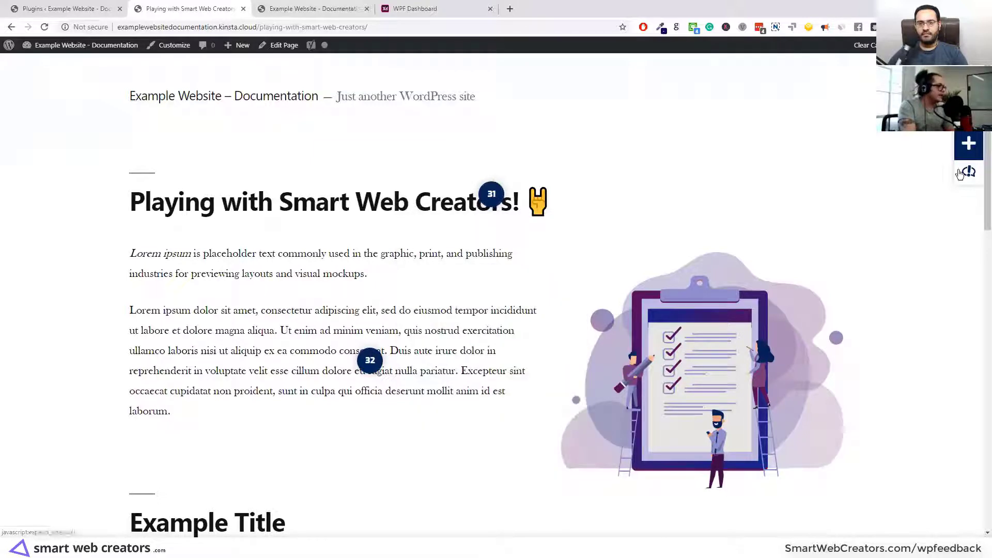
Step: Browse the tasks from all pages and view task 30's comments and attachments on the Hello world! post
{"action": "left_click", "coordinate": [970, 173]}
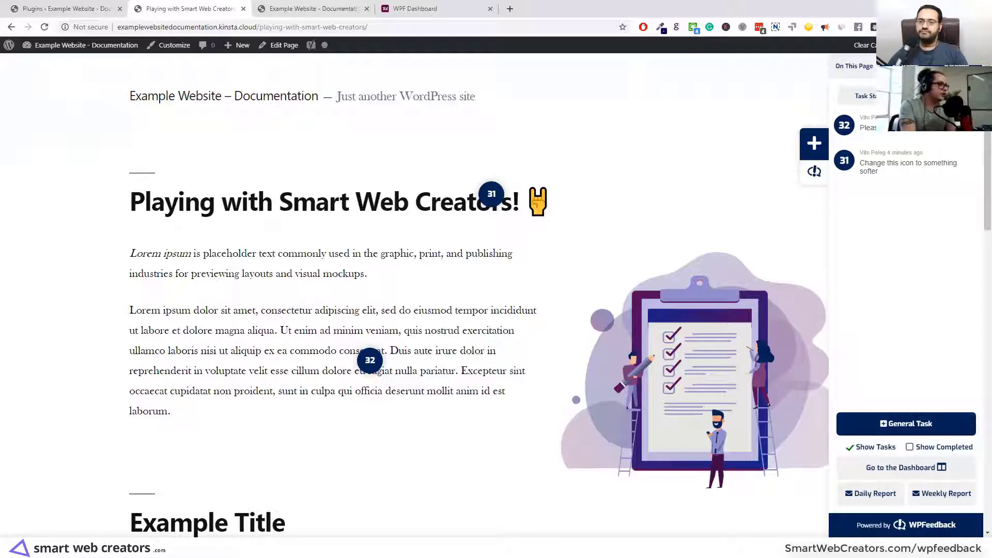
{"action": "left_click", "coordinate": [906, 66]}
{"action": "scroll", "coordinate": [922, 143], "scroll_direction": "down", "scroll_amount": 10}
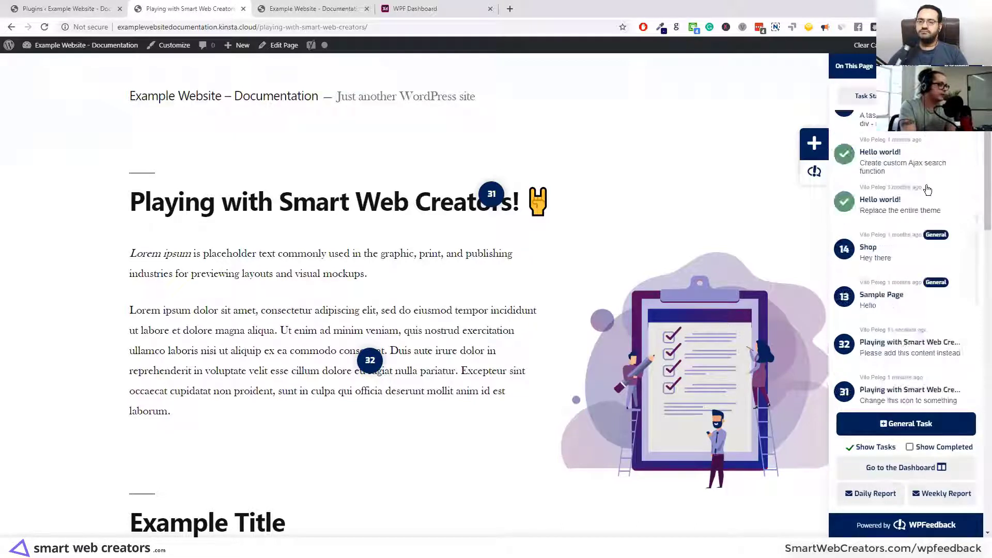
{"action": "scroll", "coordinate": [927, 192], "scroll_direction": "up", "scroll_amount": 5}
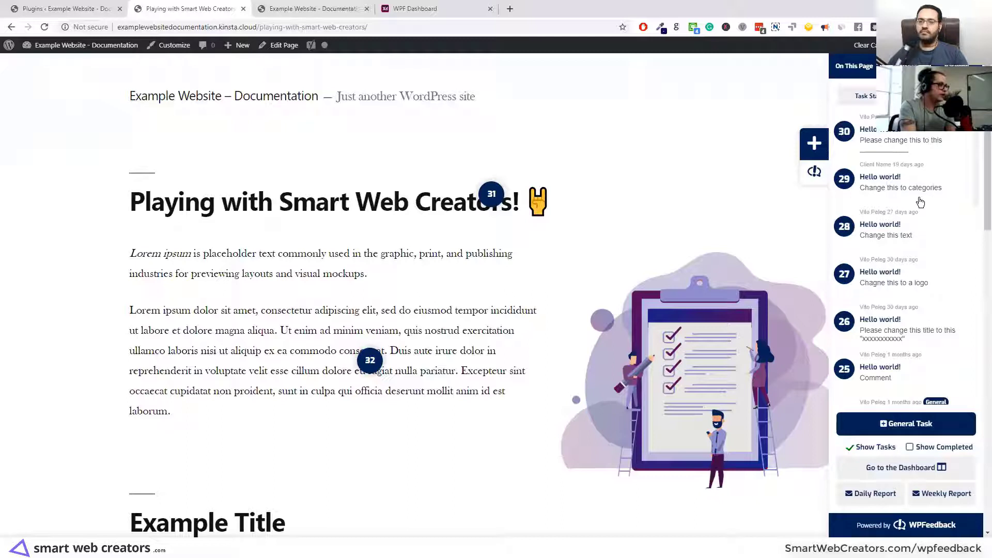
{"action": "left_click", "coordinate": [893, 141]}
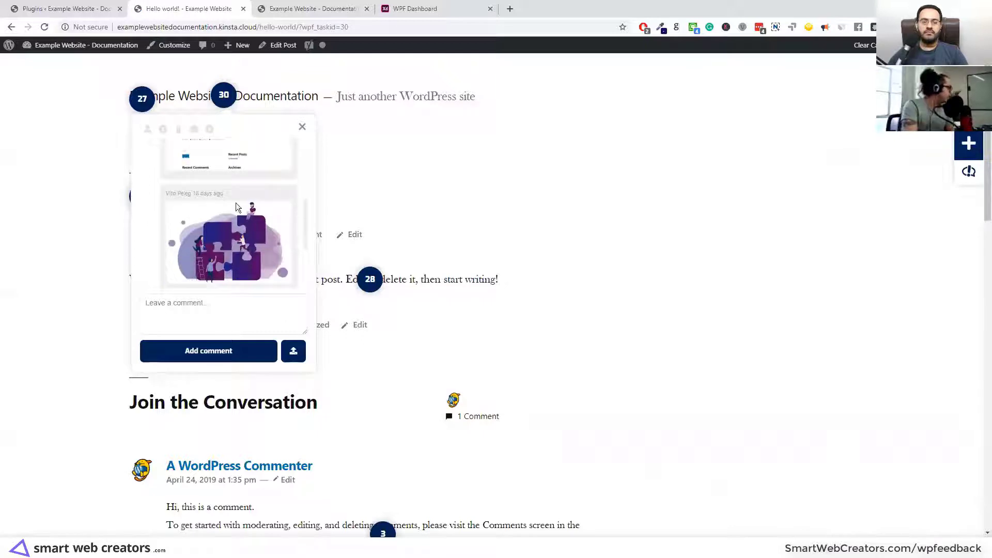
{"action": "scroll", "coordinate": [243, 233], "scroll_direction": "up", "scroll_amount": 2}
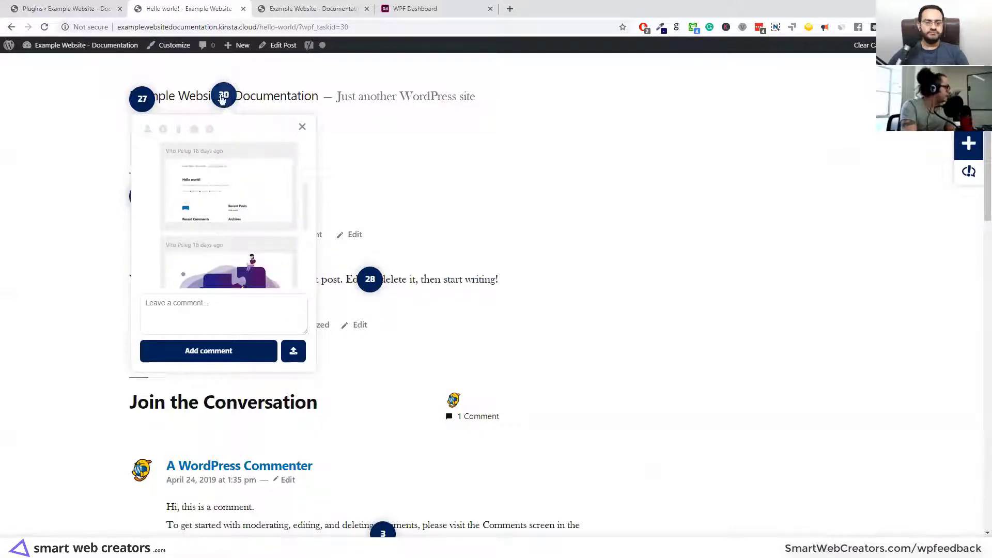
Step: Browse the Hello world! post's task list and open the "Remove this comment" task at its location
{"action": "left_click", "coordinate": [968, 172]}
{"action": "scroll", "coordinate": [916, 222], "scroll_direction": "down", "scroll_amount": 2}
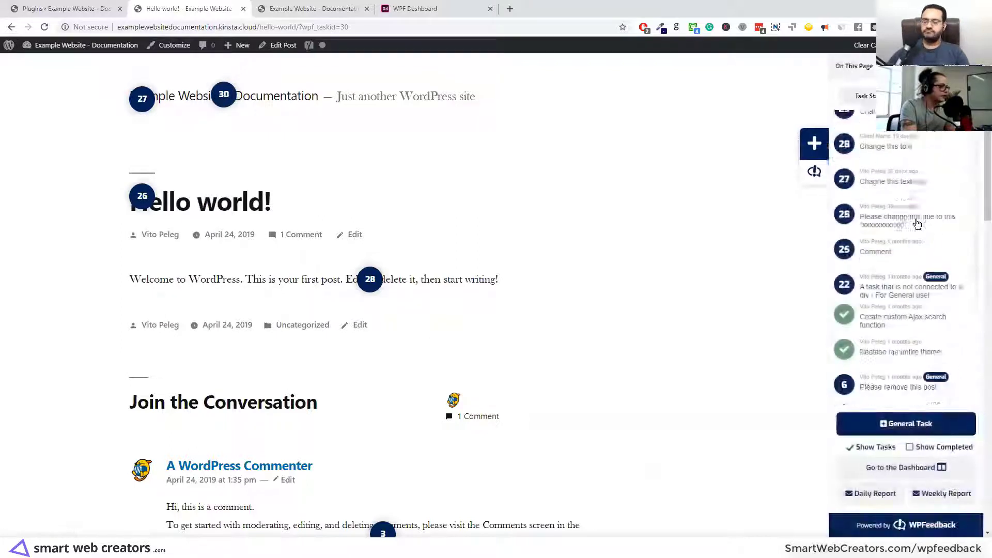
{"action": "scroll", "coordinate": [917, 223], "scroll_direction": "down", "scroll_amount": 2}
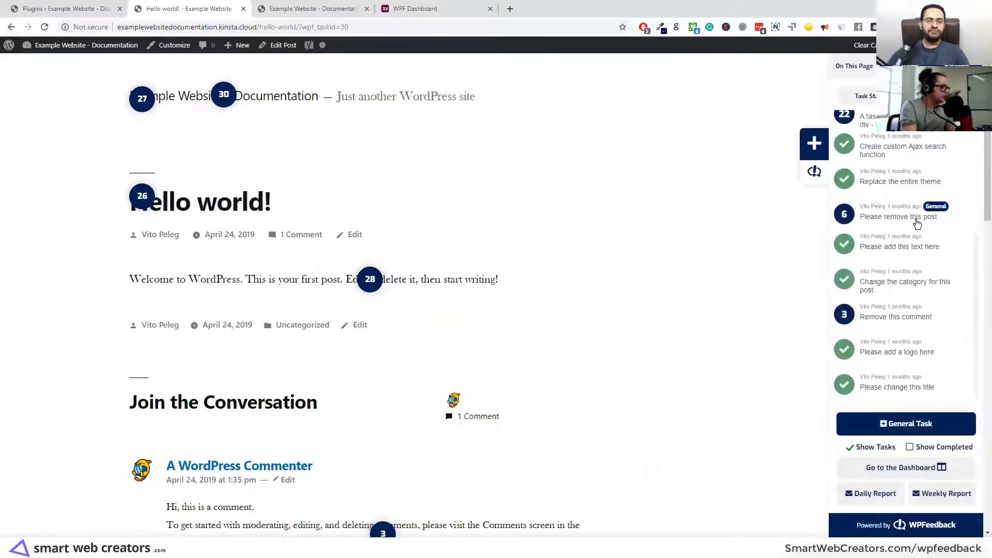
{"action": "left_click", "coordinate": [904, 317]}
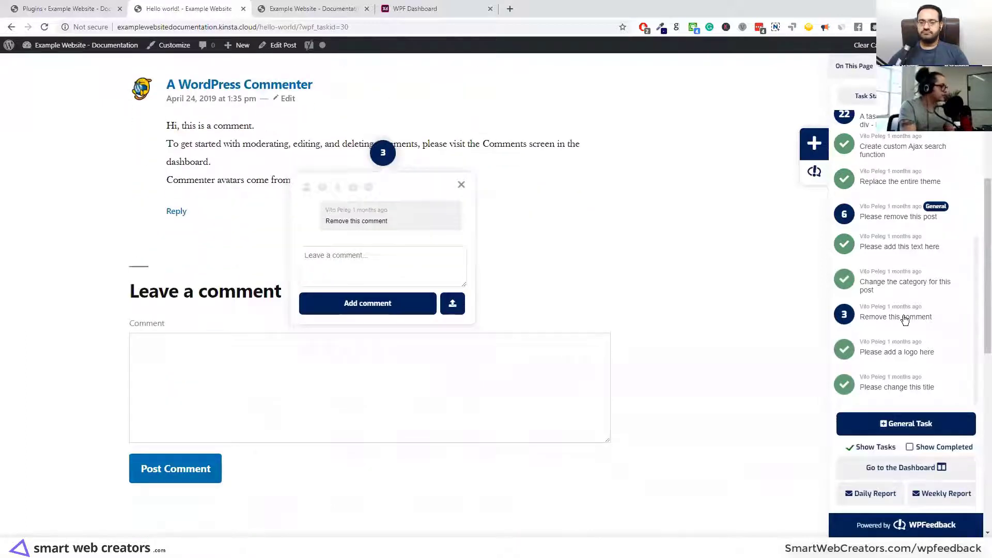
Step: View the general task "Please remove this post", and open and dismiss a blank general task form
{"action": "left_click", "coordinate": [881, 216]}
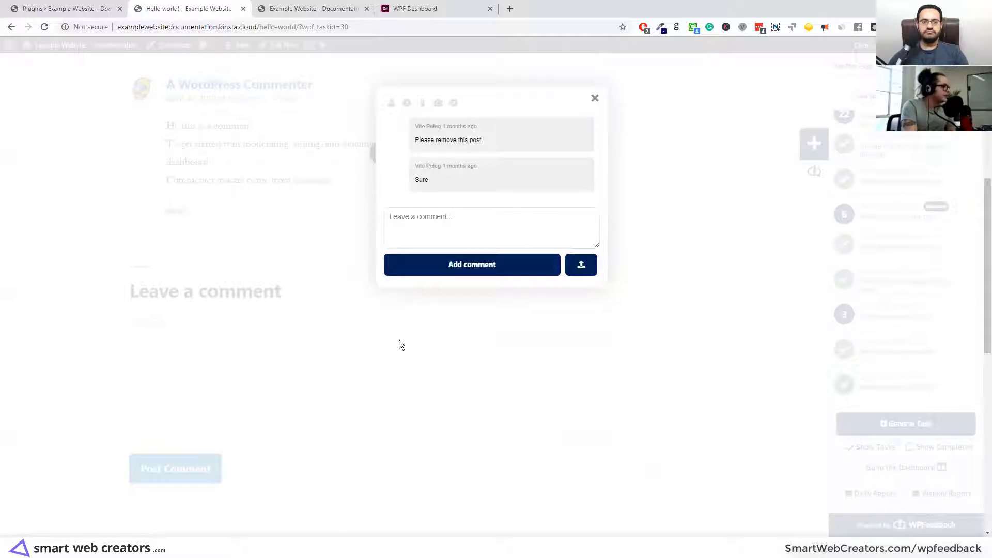
{"action": "left_click", "coordinate": [594, 98]}
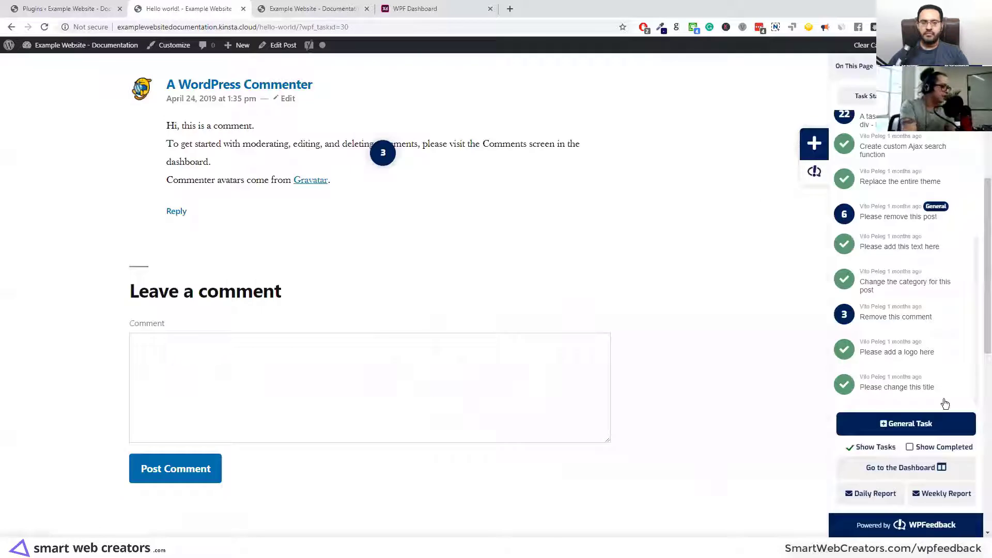
{"action": "left_click", "coordinate": [890, 424]}
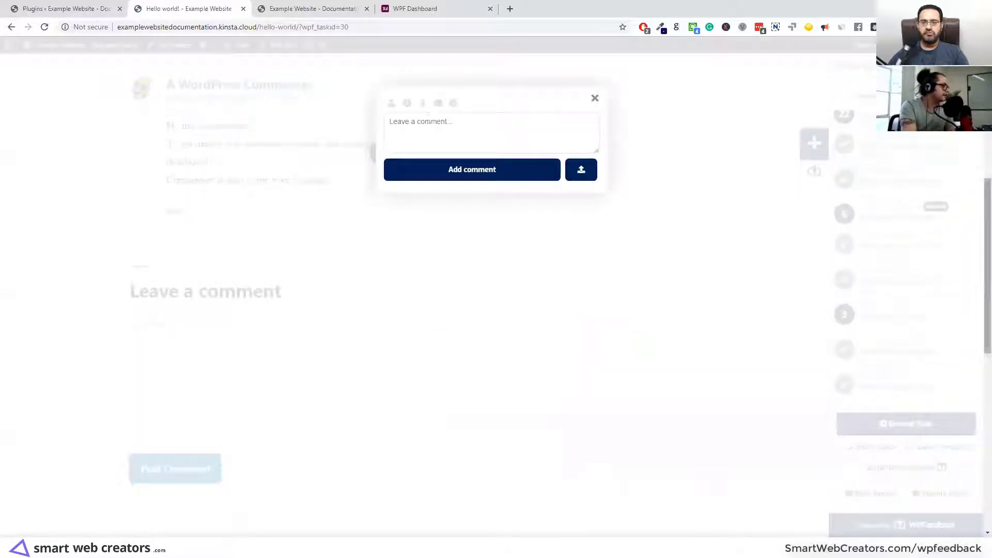
{"action": "left_click", "coordinate": [594, 98]}
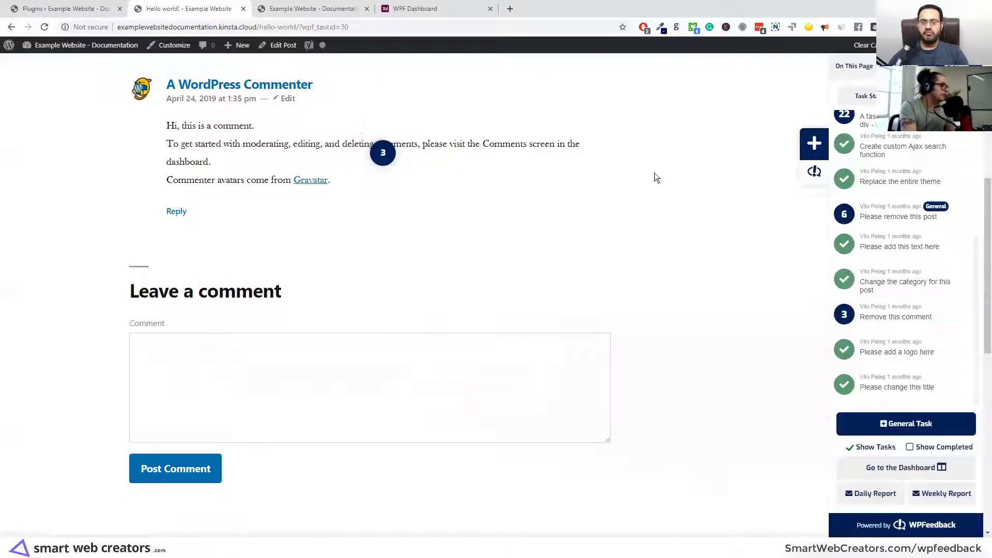
Step: View the "Comment" task beside Recent Posts and the "Change this text" task on the post's text
{"action": "scroll", "coordinate": [912, 229], "scroll_direction": "up", "scroll_amount": 1}
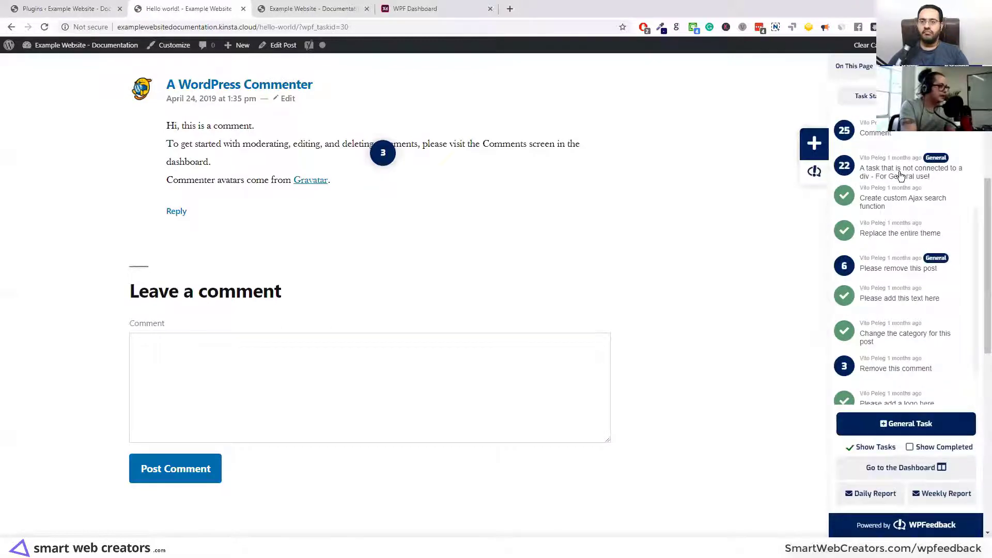
{"action": "left_click", "coordinate": [887, 134]}
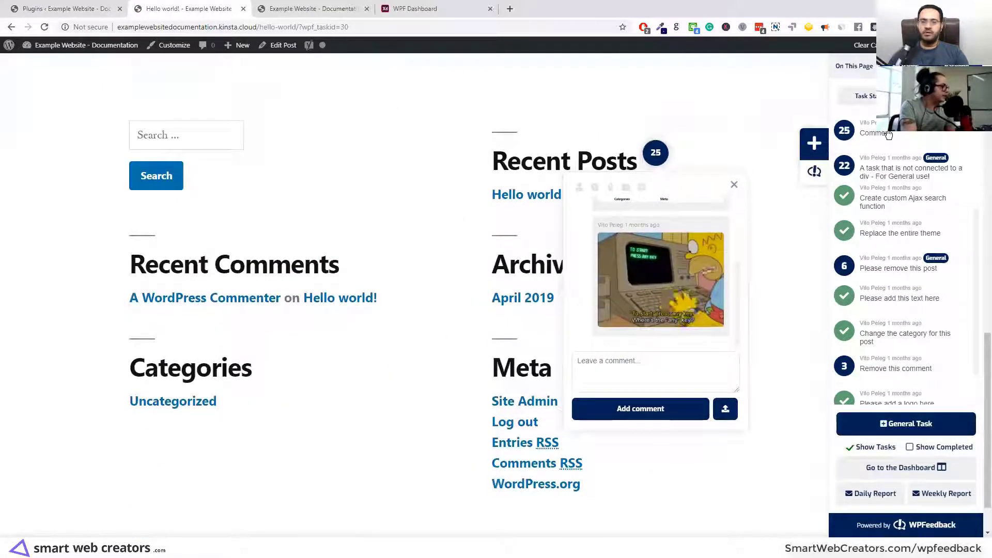
{"action": "scroll", "coordinate": [898, 184], "scroll_direction": "up", "scroll_amount": 2}
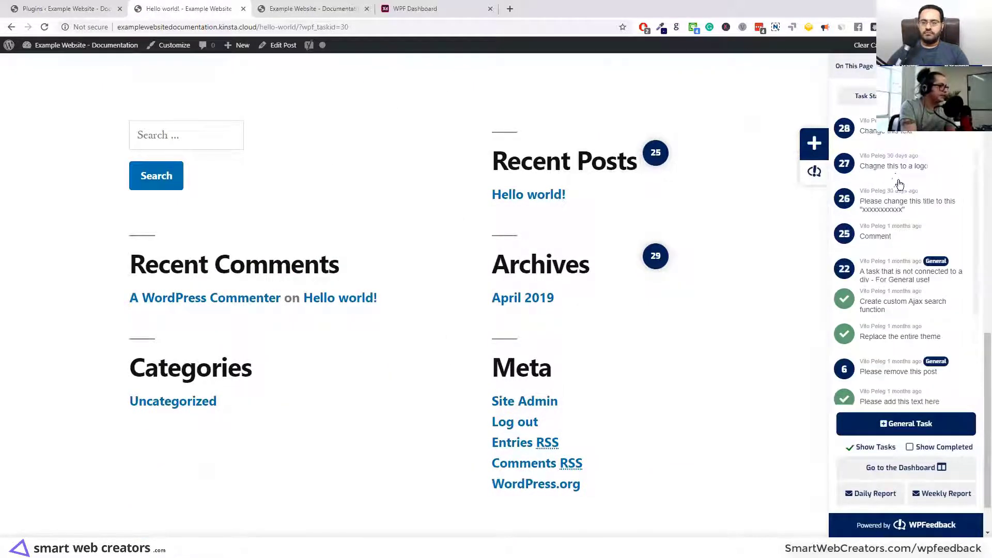
{"action": "left_click", "coordinate": [892, 135]}
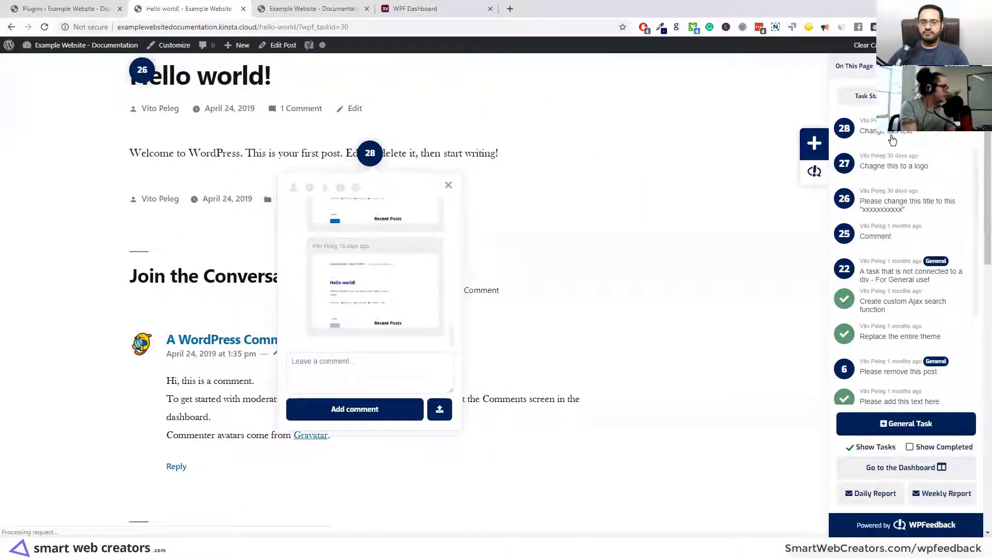
{"action": "left_click", "coordinate": [892, 138]}
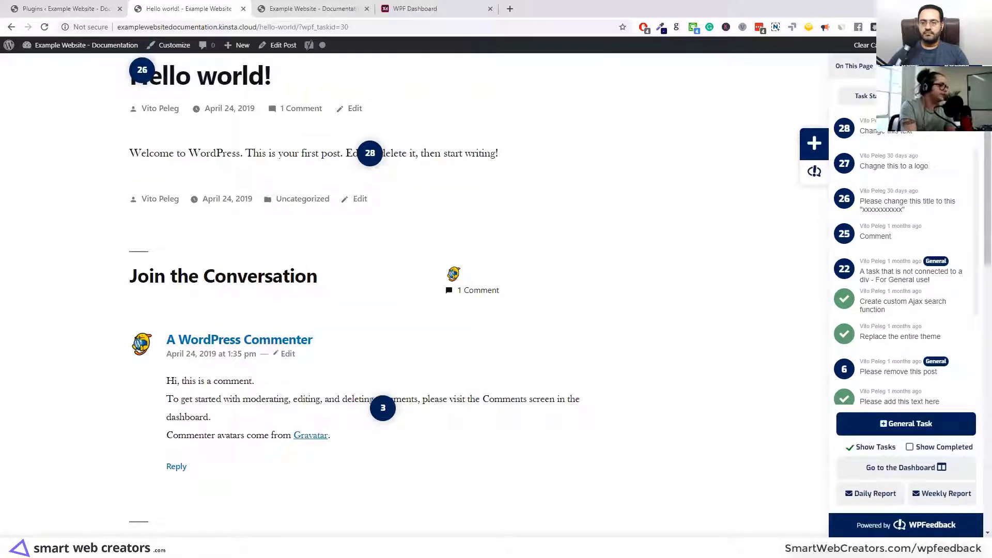
Step: Look over the tasks from all pages and return to the Playing with Smart Web Creators page
{"action": "left_click", "coordinate": [905, 66]}
{"action": "scroll", "coordinate": [918, 224], "scroll_direction": "up", "scroll_amount": 3}
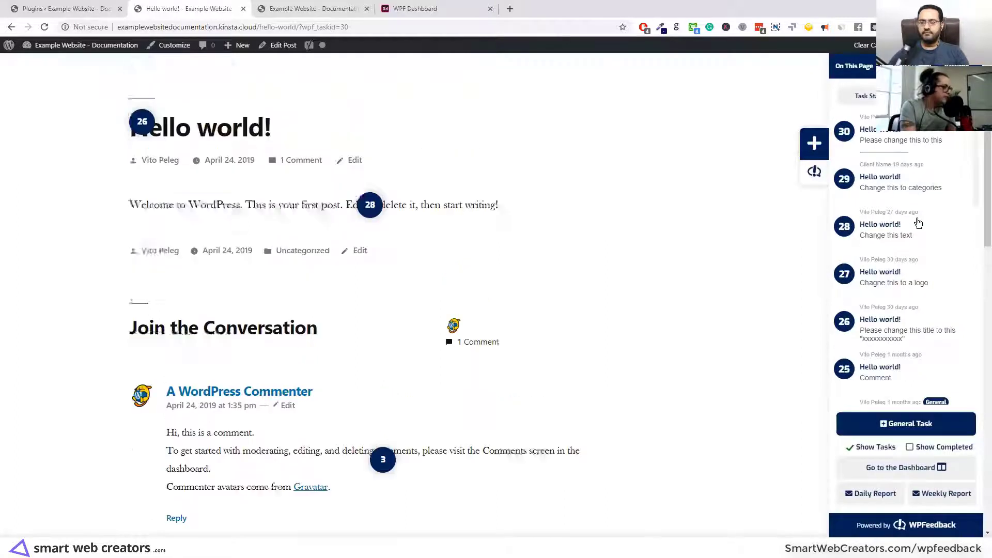
{"action": "key", "text": "alt+Left"}
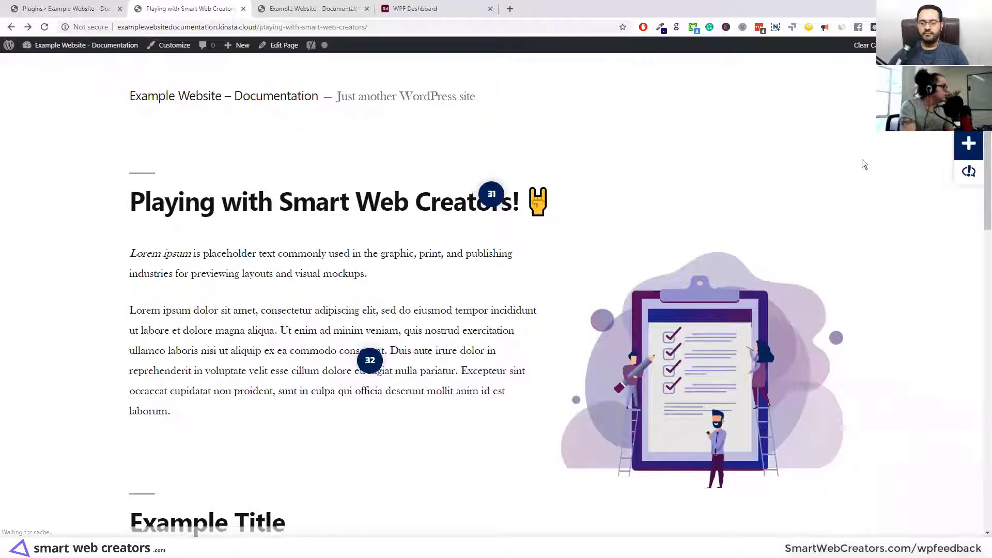
Step: Open the page's task list and check the heading task's urgency setting, closing the task again
{"action": "left_click", "coordinate": [970, 178]}
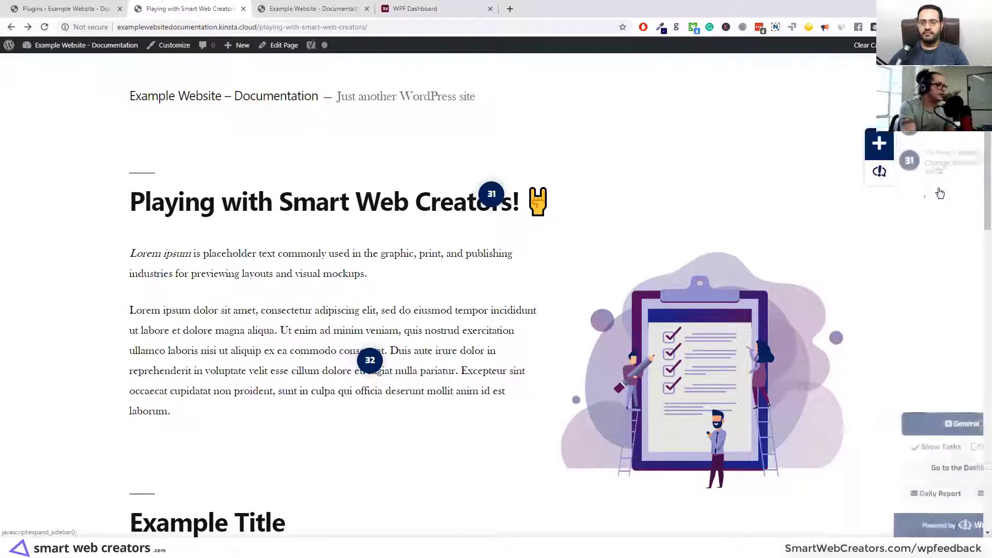
{"action": "left_click", "coordinate": [488, 199]}
{"action": "left_click", "coordinate": [431, 228]}
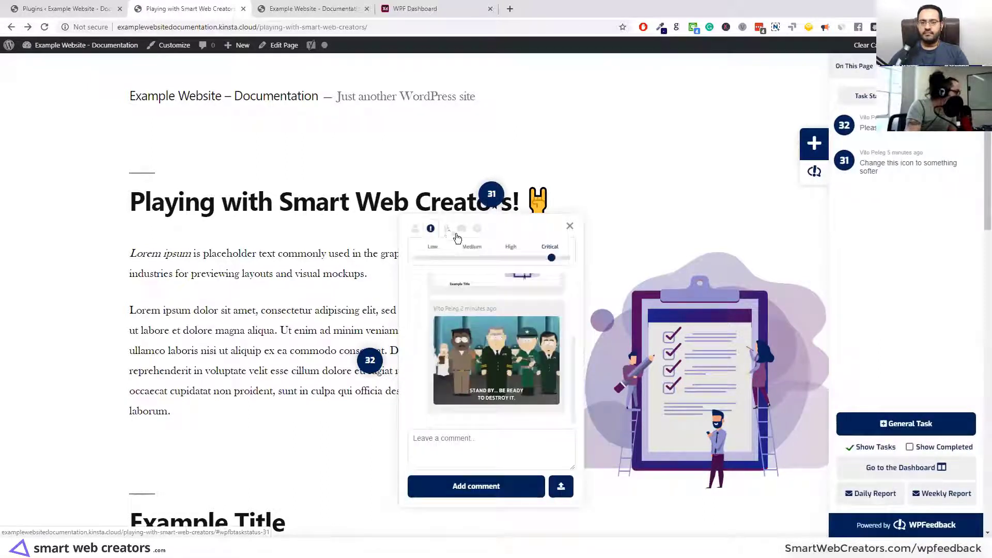
{"action": "left_click", "coordinate": [570, 226]}
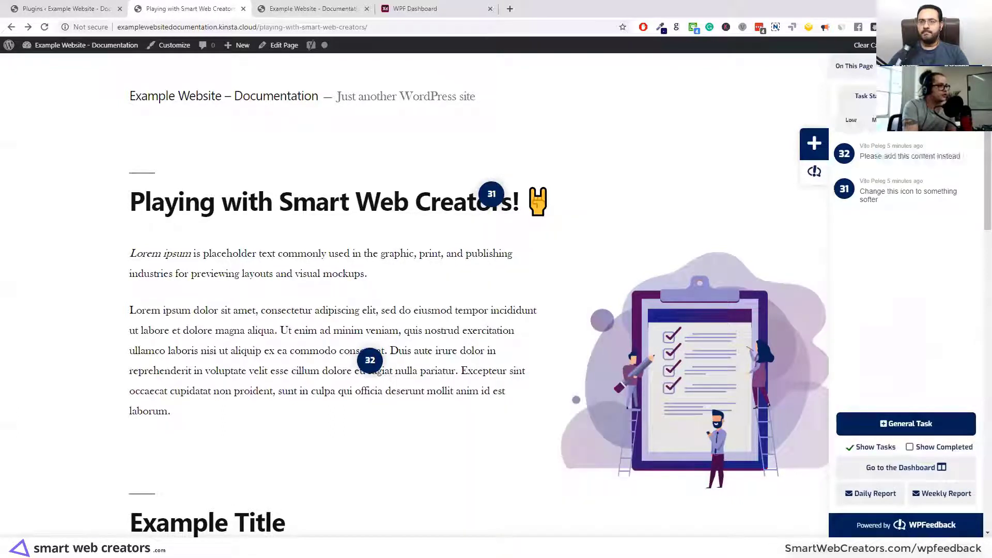
Step: Filter the page's tasks by Critical and by Low urgency, and view the task "Please add this content instead"
{"action": "left_click", "coordinate": [945, 121]}
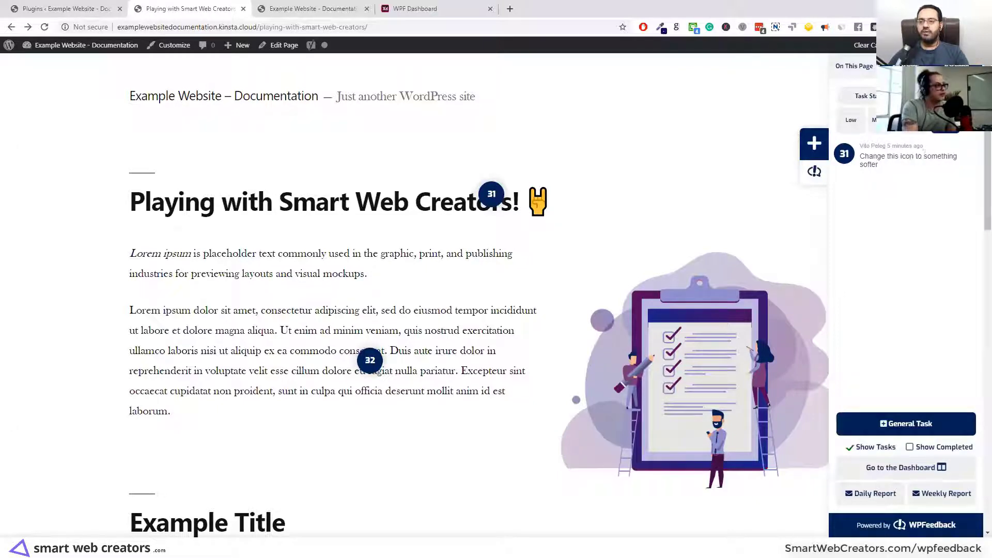
{"action": "left_click", "coordinate": [851, 120]}
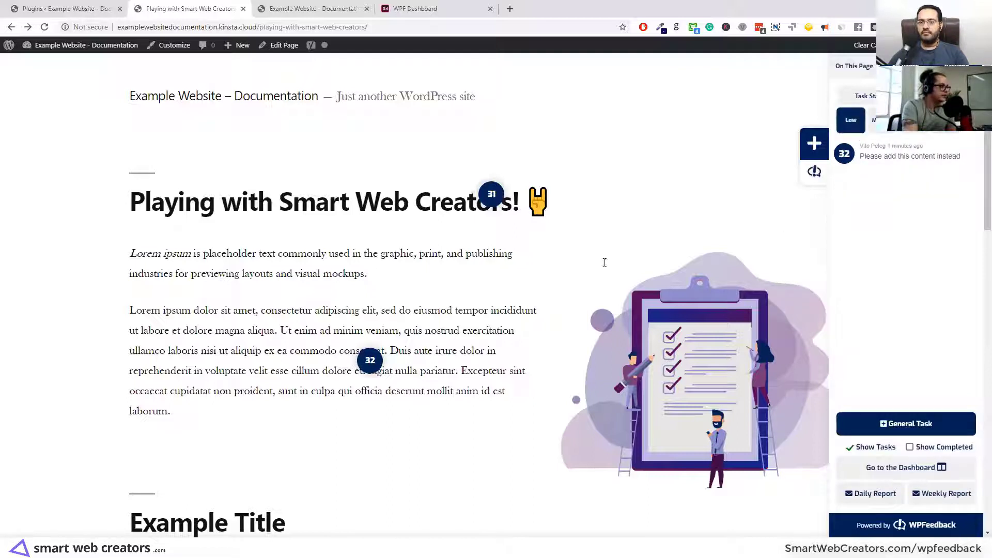
{"action": "left_click", "coordinate": [895, 161]}
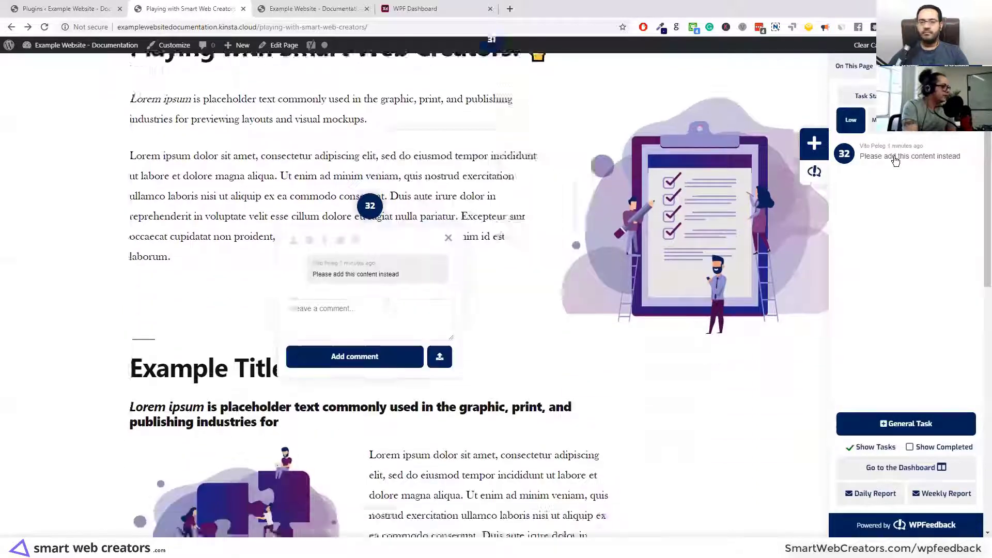
{"action": "left_click", "coordinate": [895, 160]}
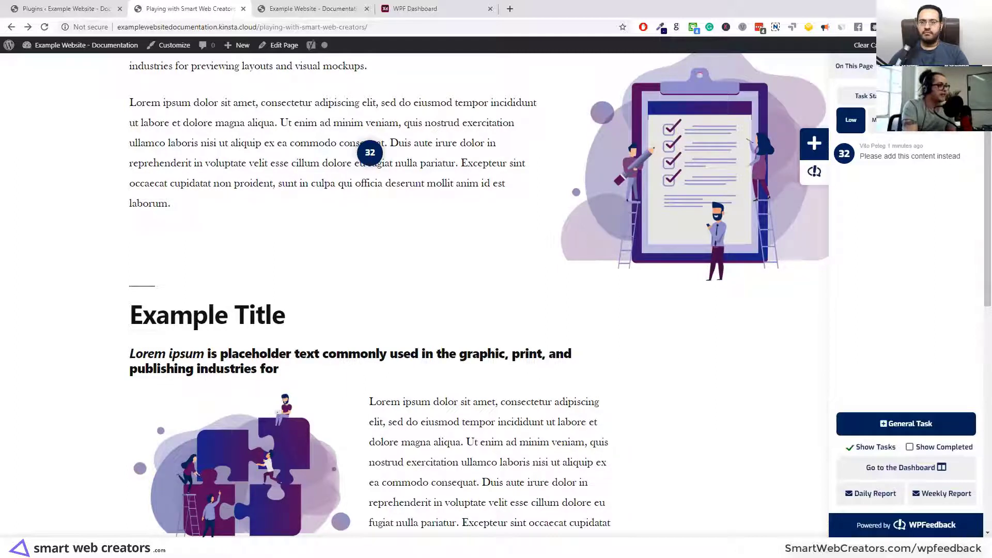
Step: Show the Critical tasks from all pages in the task list
{"action": "left_click", "coordinate": [854, 65]}
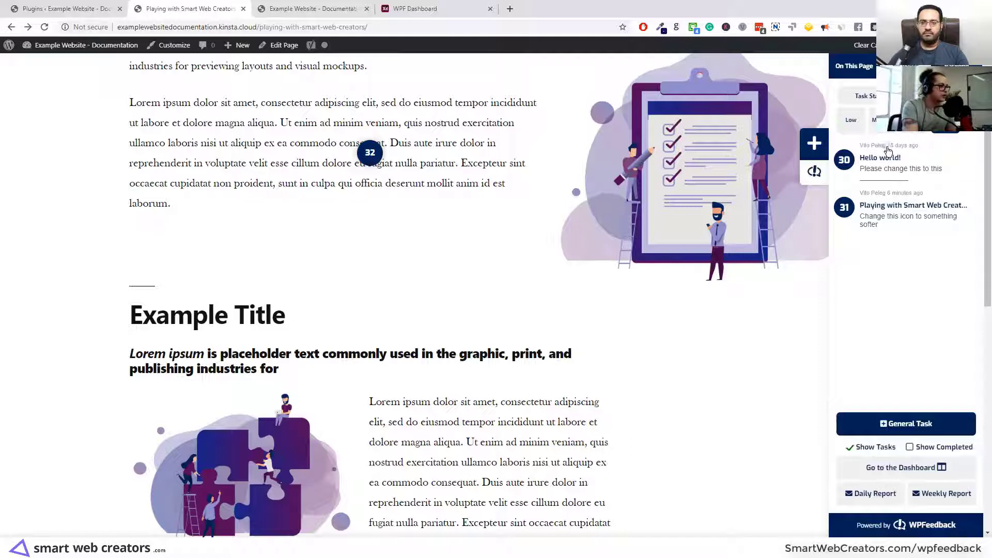
Step: Filter the tasks from all pages by the Complete task status
{"action": "scroll", "coordinate": [704, 140], "scroll_direction": "up", "scroll_amount": 4}
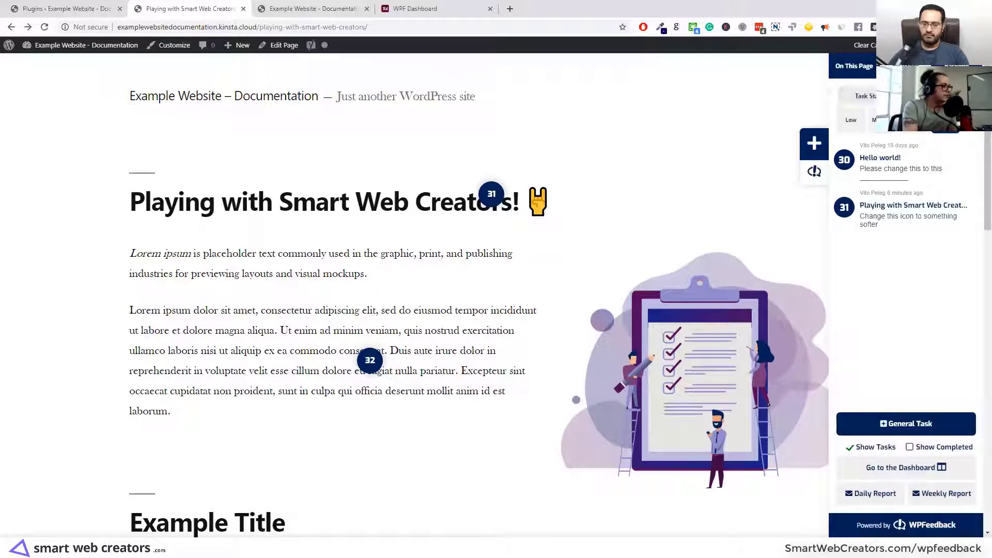
{"action": "left_click", "coordinate": [872, 101]}
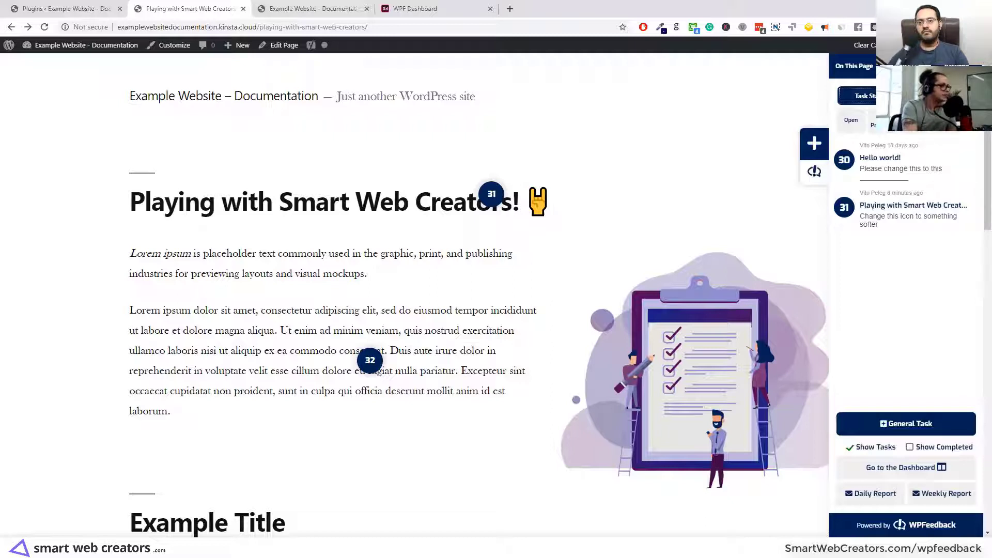
{"action": "left_click", "coordinate": [949, 123]}
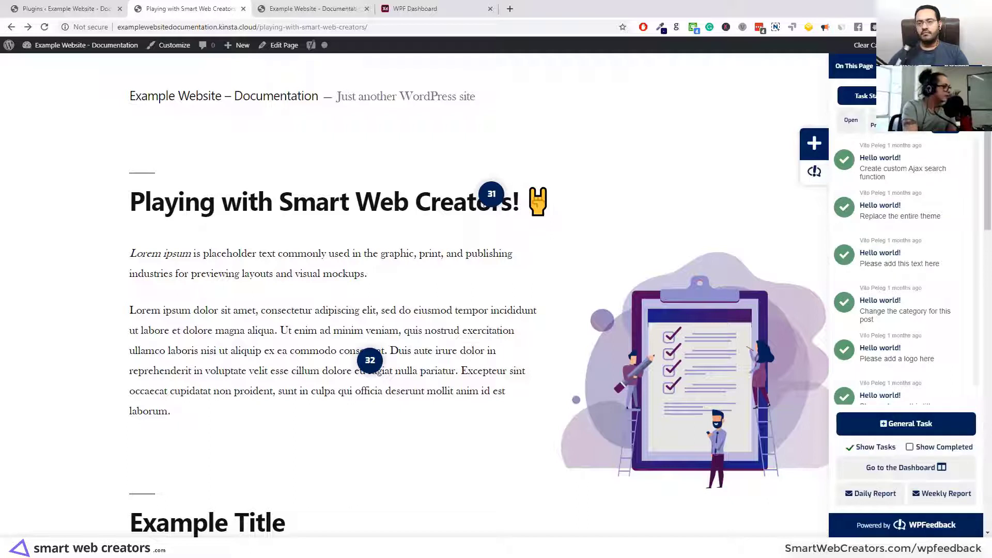
Step: Set the status of the task on the "Playing with Smart Web Creators!" heading to Complete and reload the page
{"action": "left_click", "coordinate": [497, 199]}
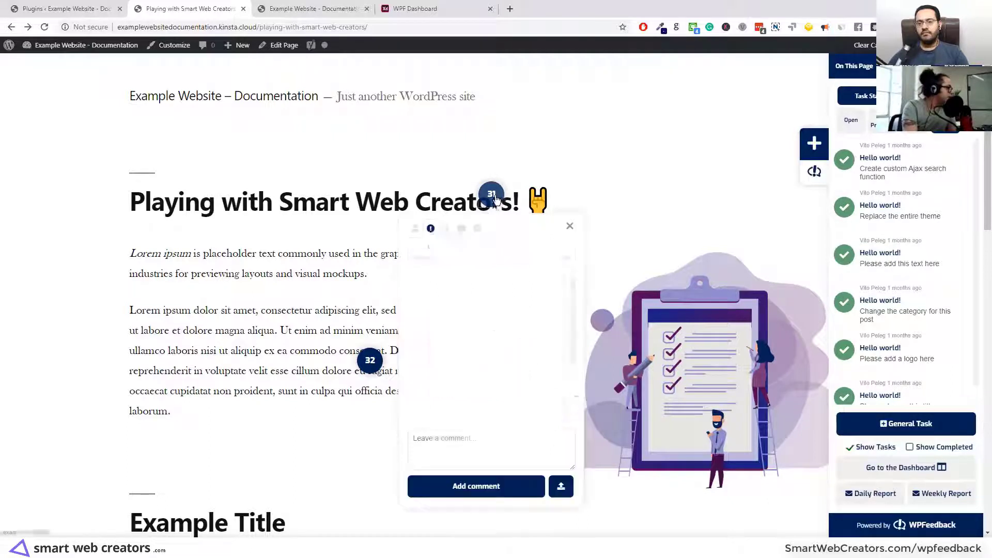
{"action": "left_click", "coordinate": [448, 229]}
{"action": "left_click", "coordinate": [549, 253]}
{"action": "left_click", "coordinate": [47, 28]}
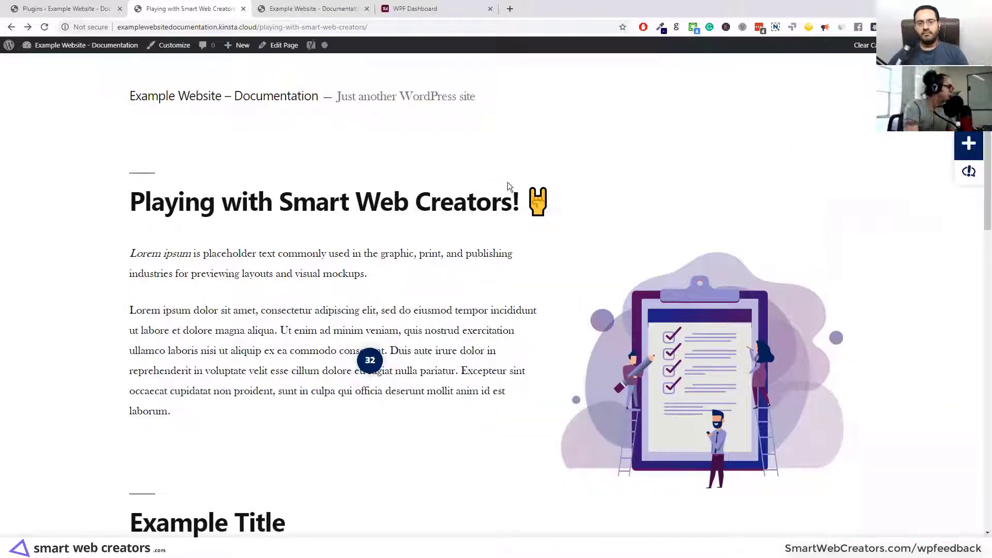
Step: Show the page's completed tasks to check the heading task's status, and hide the completed ones again
{"action": "left_click", "coordinate": [968, 173]}
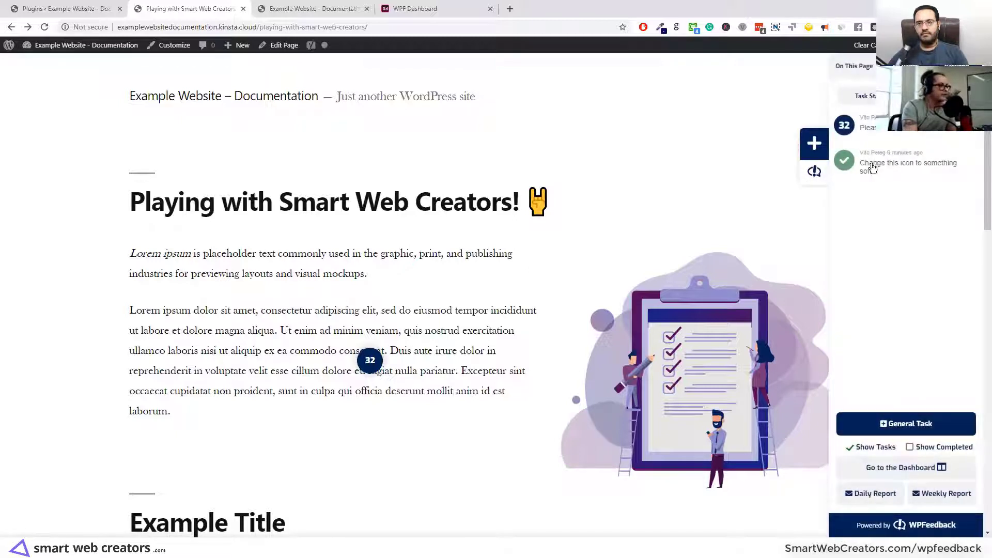
{"action": "left_click", "coordinate": [953, 448]}
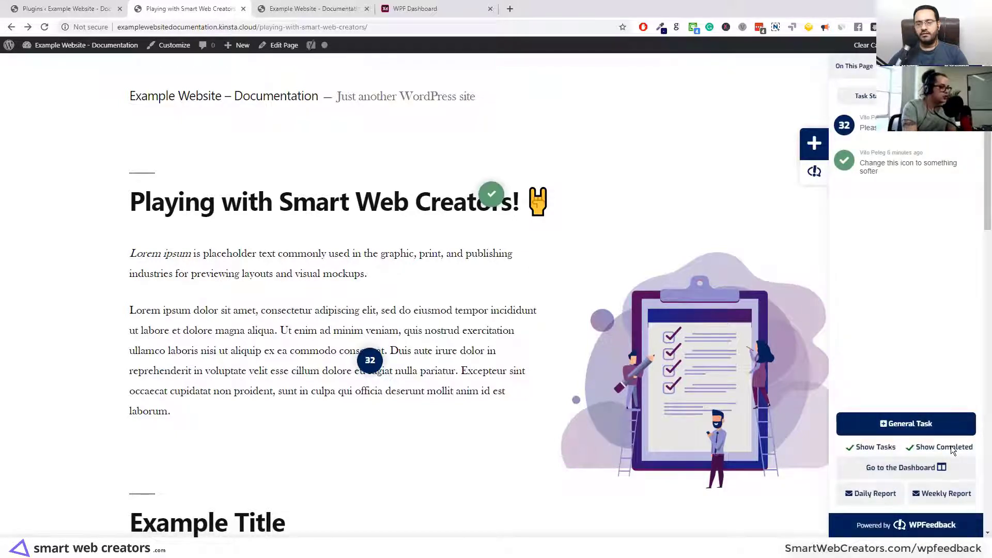
{"action": "left_click", "coordinate": [491, 194]}
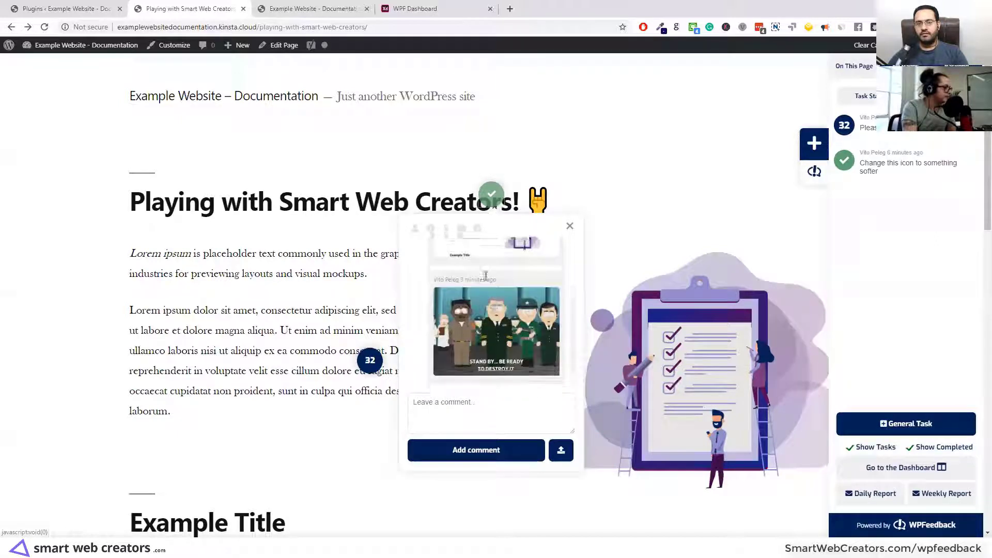
{"action": "left_click", "coordinate": [445, 228]}
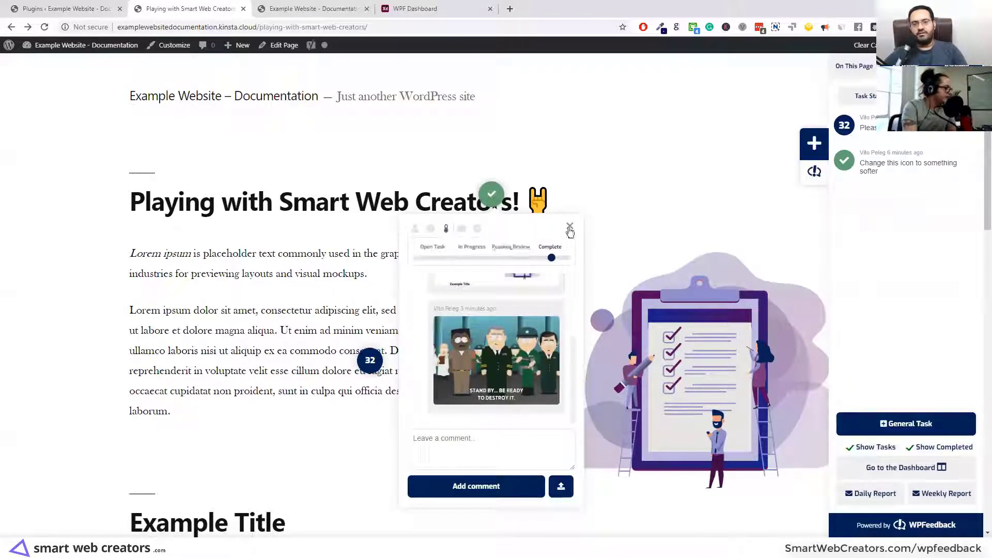
{"action": "left_click", "coordinate": [570, 229]}
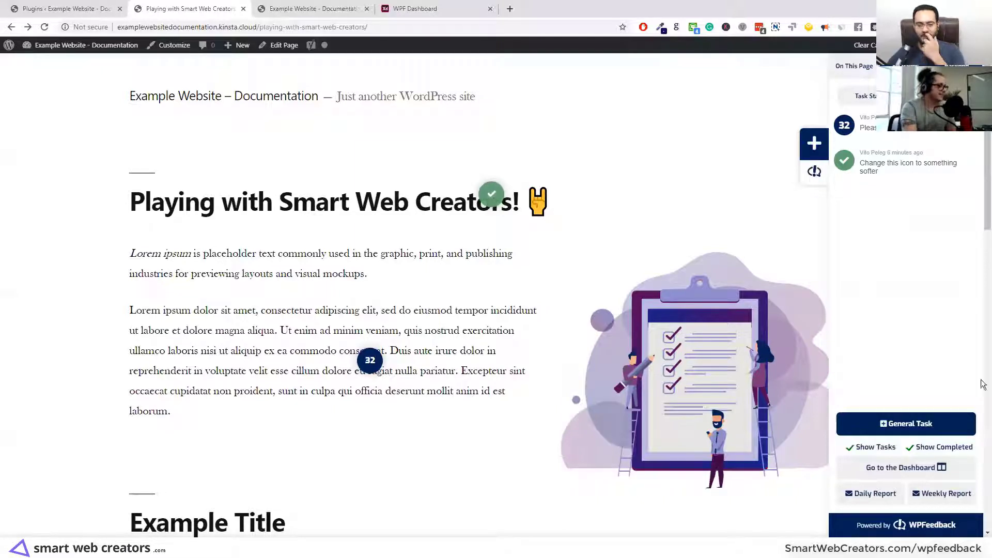
{"action": "left_click", "coordinate": [936, 447]}
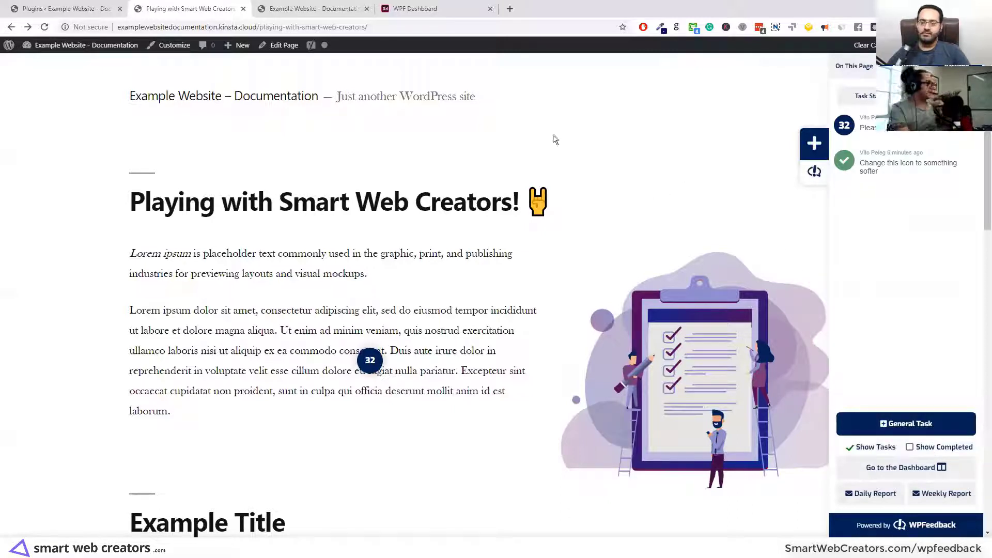
Step: Open demo.wpfeedback.co in a new tab and look over the task stickers across the demo page
{"action": "left_click", "coordinate": [510, 8]}
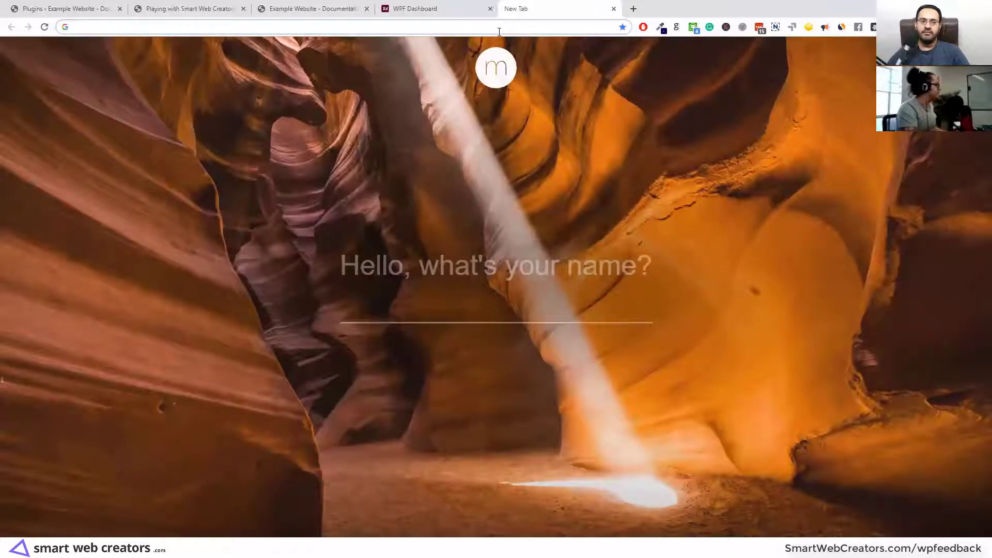
{"action": "type", "text": "demo"}
{"action": "key", "text": "Return"}
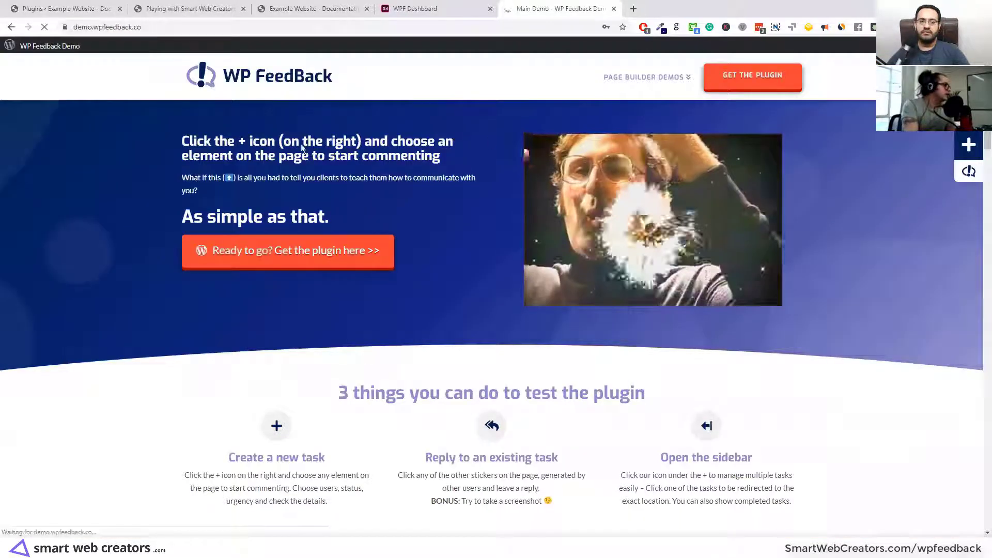
{"action": "scroll", "coordinate": [564, 200], "scroll_direction": "down", "scroll_amount": 3}
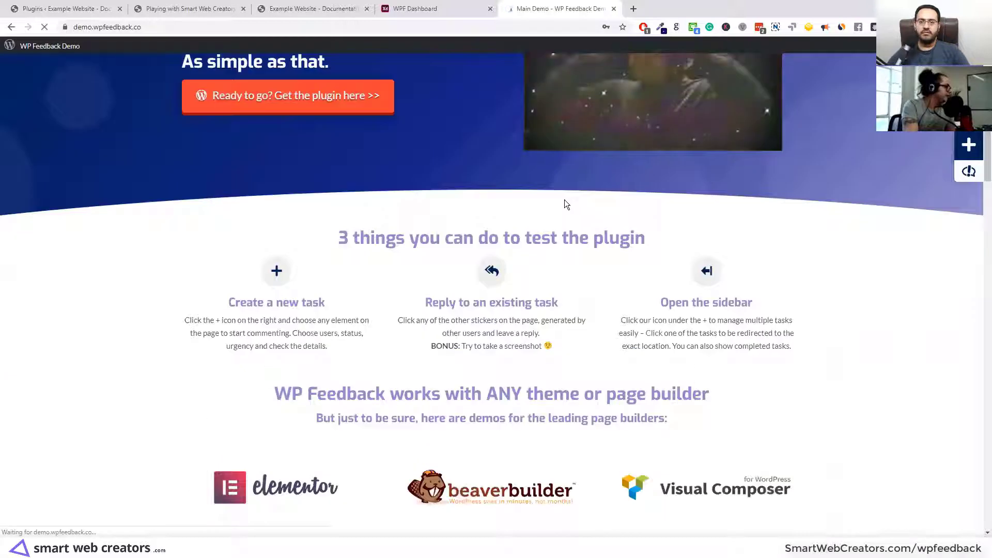
{"action": "scroll", "coordinate": [564, 204], "scroll_direction": "down", "scroll_amount": 10}
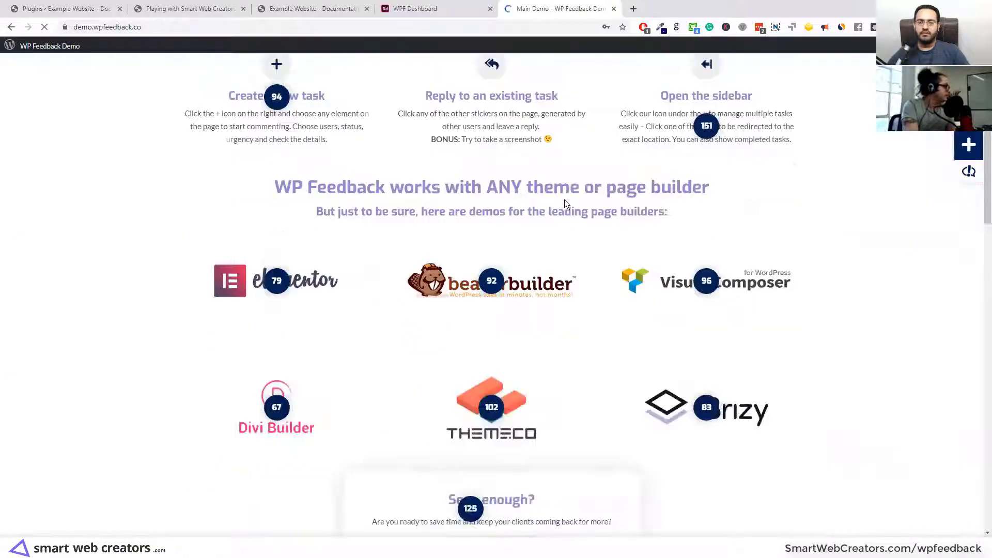
{"action": "scroll", "coordinate": [590, 170], "scroll_direction": "up", "scroll_amount": 2}
{"action": "scroll", "coordinate": [589, 213], "scroll_direction": "down", "scroll_amount": 7}
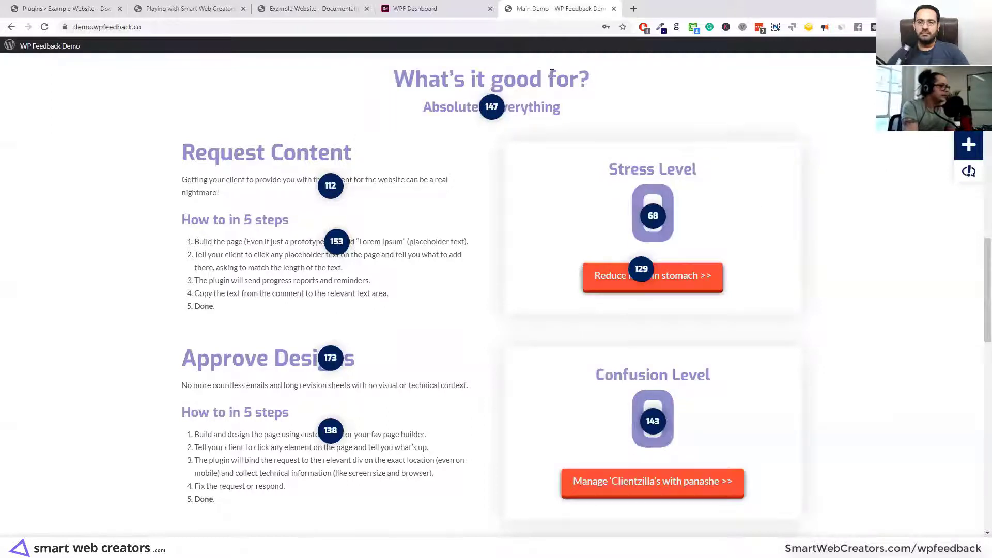
Step: Turn off the display of task stickers on the demo page and look over the page with its task list closed
{"action": "left_click", "coordinate": [967, 173]}
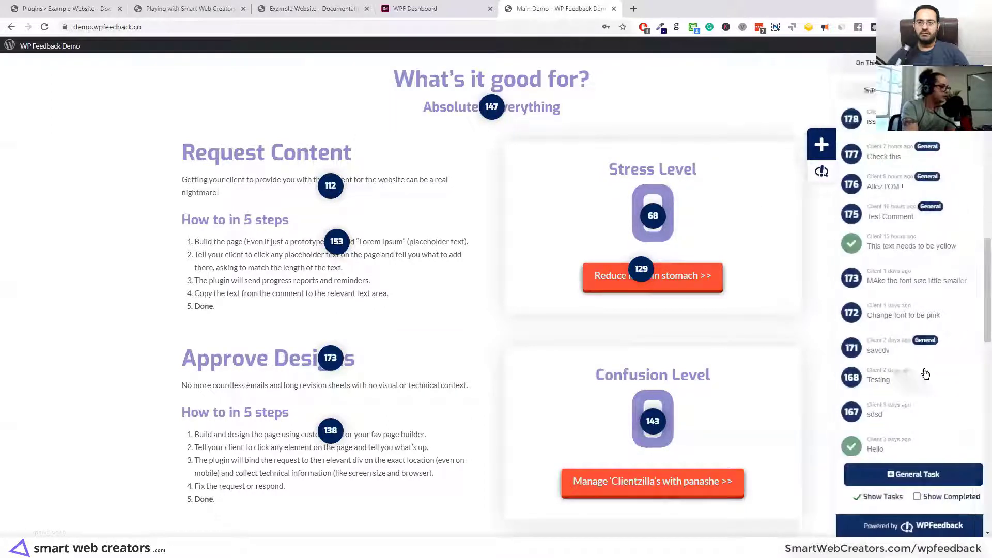
{"action": "left_click", "coordinate": [876, 496]}
{"action": "scroll", "coordinate": [636, 192], "scroll_direction": "down", "scroll_amount": 5}
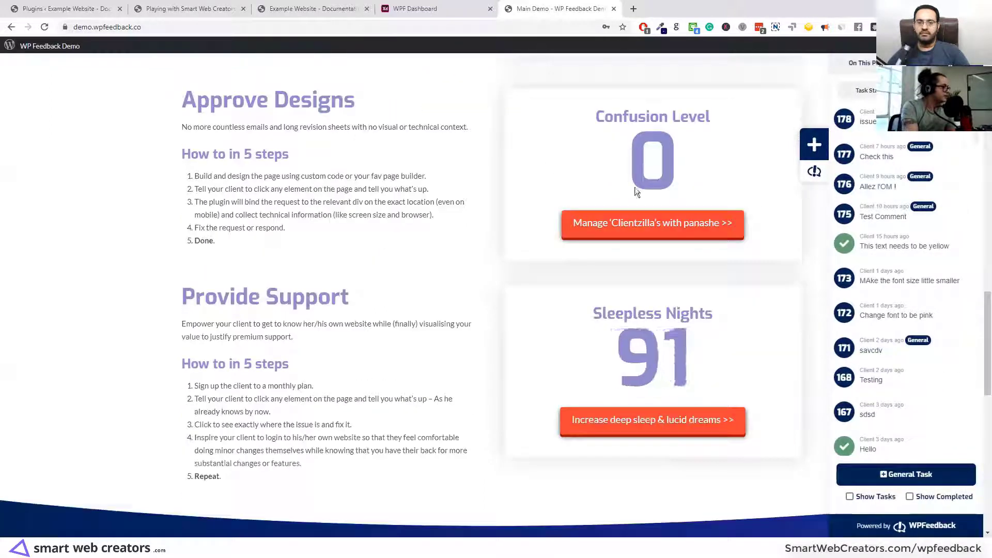
{"action": "left_click", "coordinate": [814, 171]}
{"action": "scroll", "coordinate": [344, 181], "scroll_direction": "up", "scroll_amount": 7}
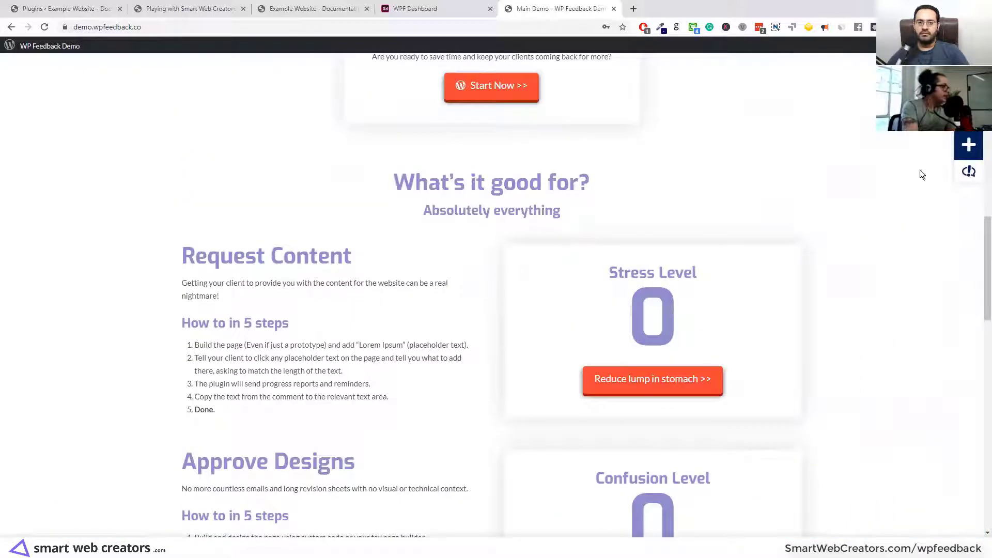
Step: Turn the demo page's task stickers on and off again from the task list, closing the list
{"action": "left_click", "coordinate": [969, 171]}
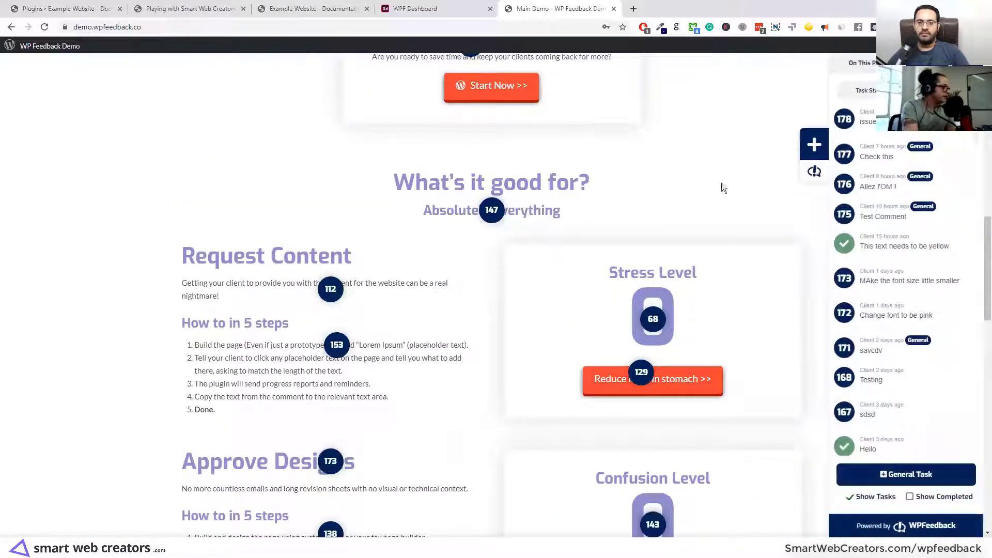
{"action": "left_click", "coordinate": [815, 173]}
{"action": "left_click", "coordinate": [967, 171]}
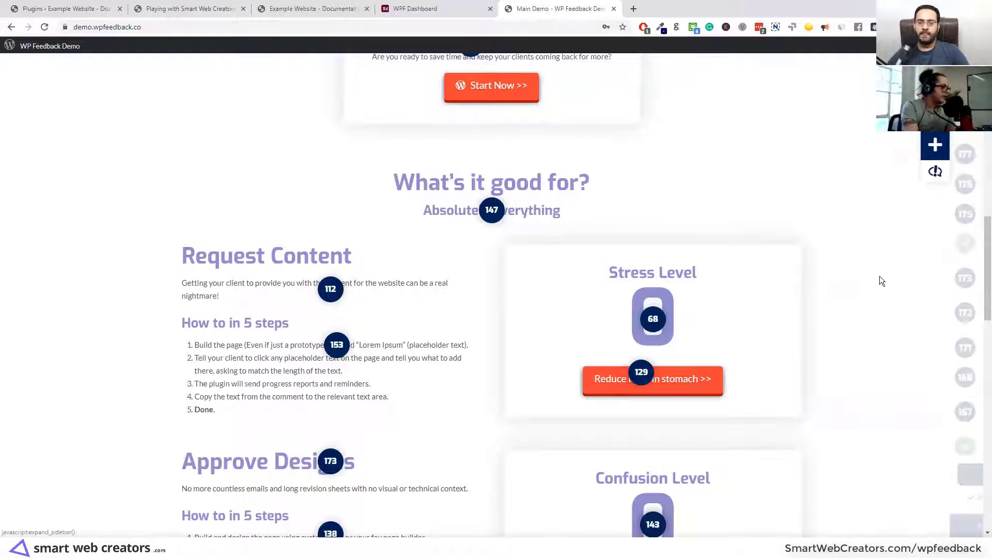
{"action": "left_click", "coordinate": [856, 497]}
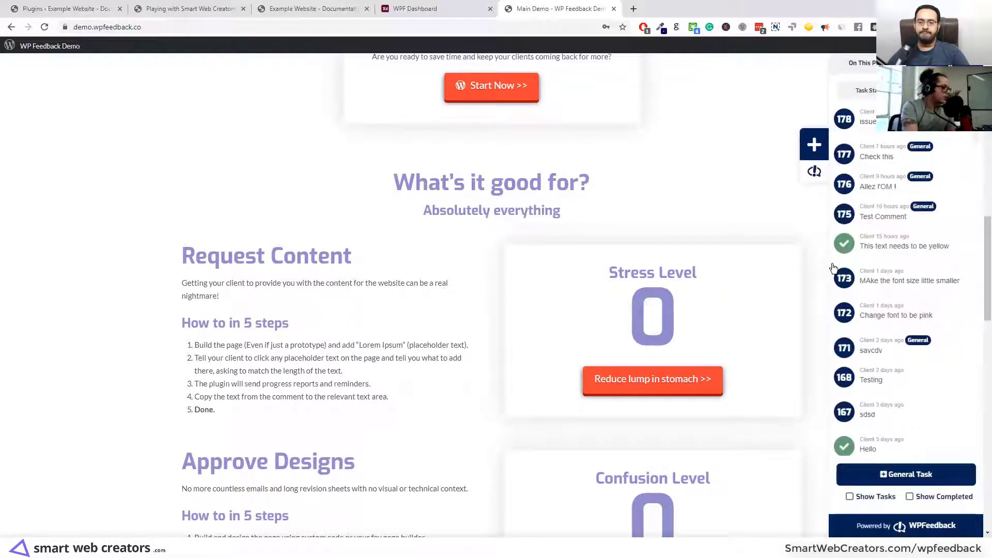
{"action": "left_click", "coordinate": [815, 174]}
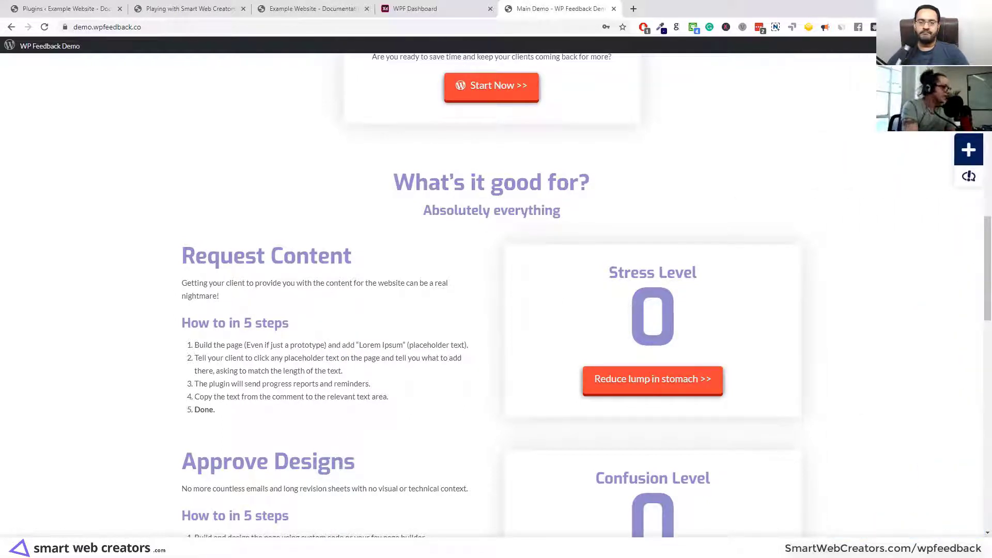
Step: Enable commenting on the demo page and view the task on the "Absolutely everything" subheading, closing it again
{"action": "left_click", "coordinate": [969, 151]}
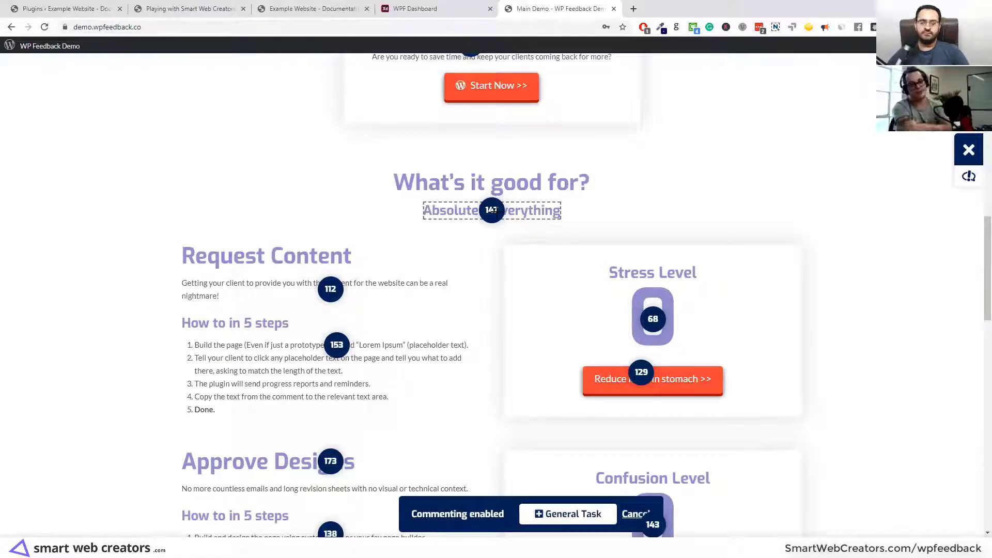
{"action": "left_click", "coordinate": [516, 213]}
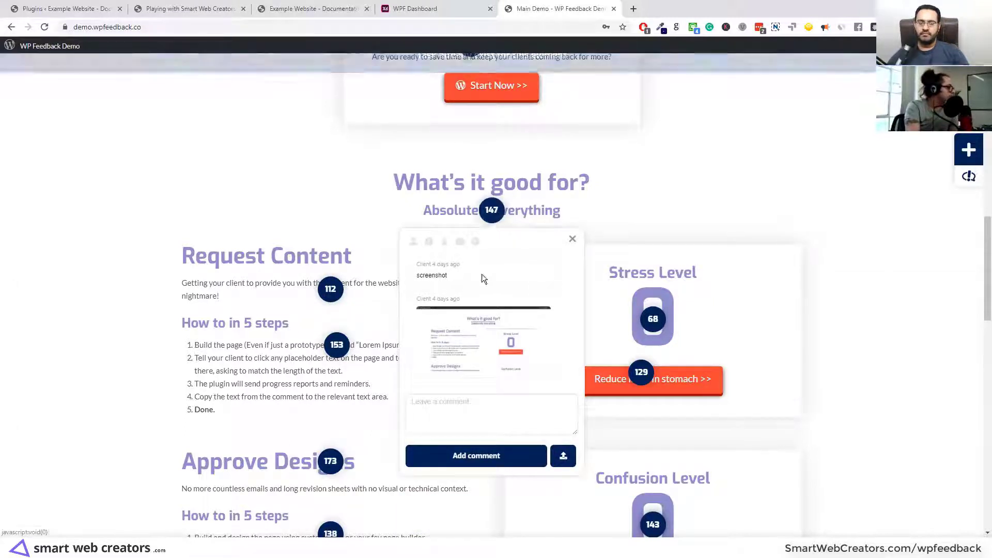
{"action": "left_click", "coordinate": [469, 405]}
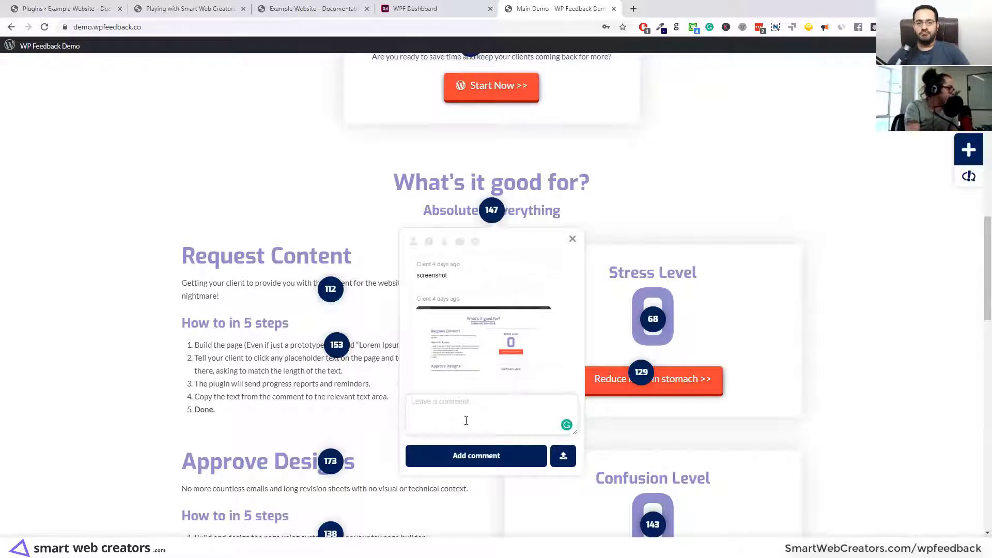
{"action": "scroll", "coordinate": [485, 326], "scroll_direction": "up", "scroll_amount": 1}
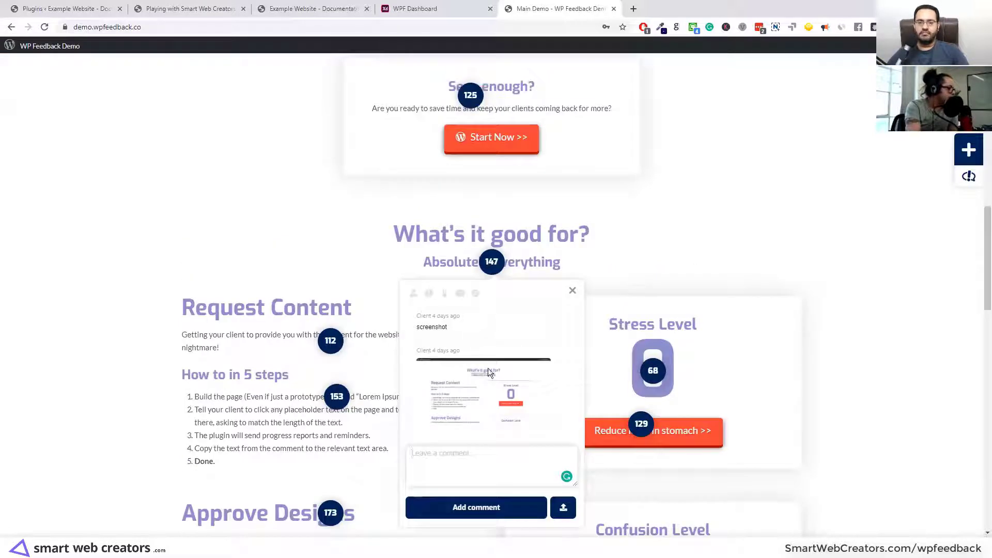
{"action": "left_click", "coordinate": [572, 290]}
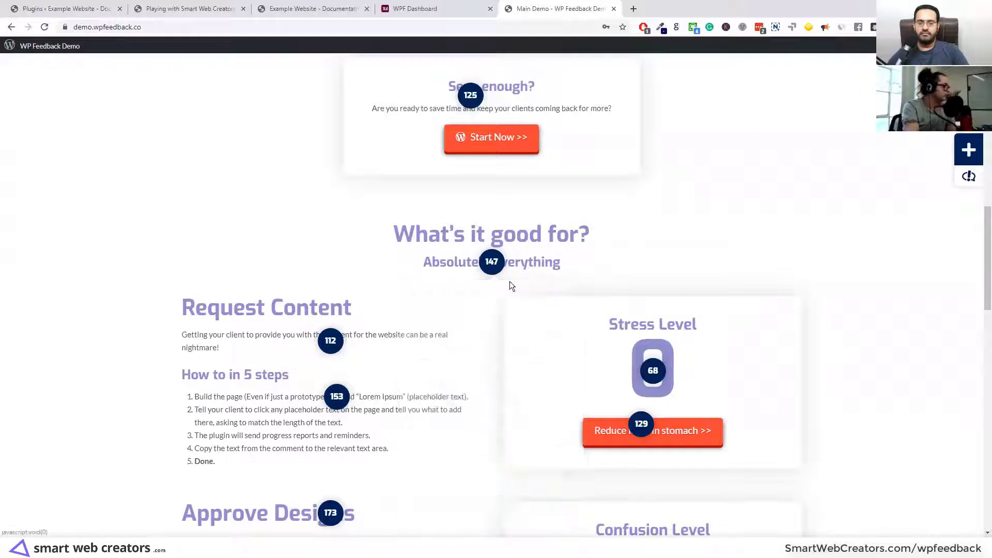
Step: Return to the Playing with Smart Web Creators page and look over the placeholder text in the "Example Title" section
{"action": "left_click", "coordinate": [305, 8]}
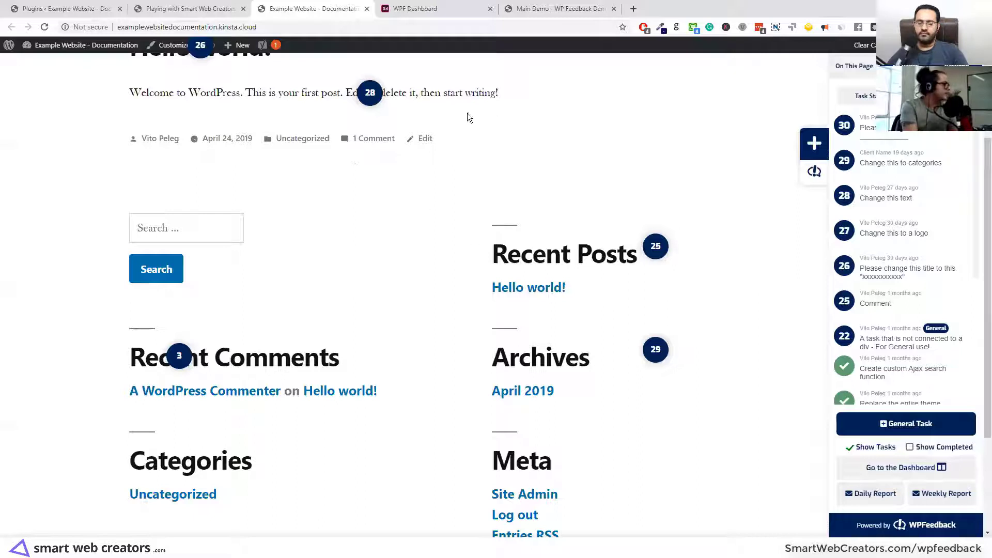
{"action": "left_click", "coordinate": [211, 12]}
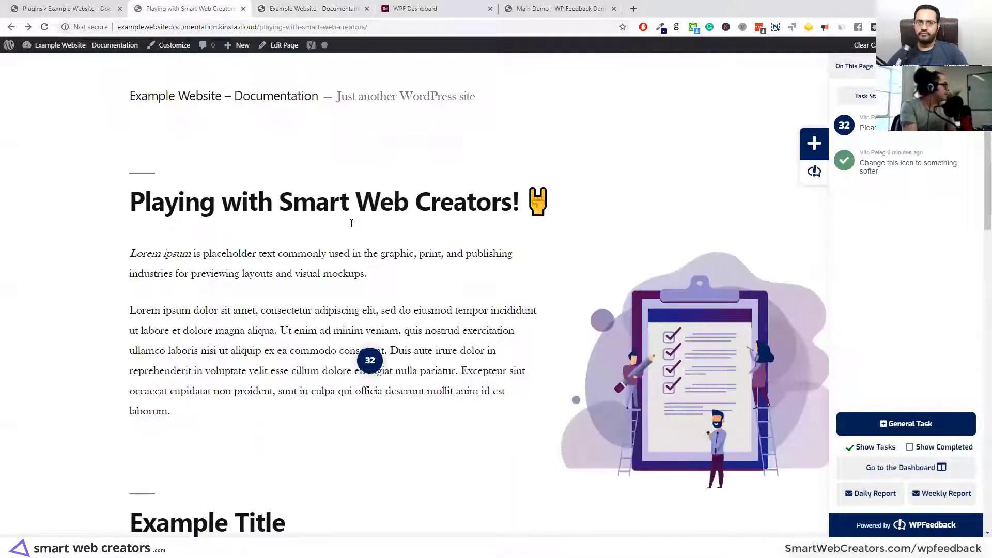
{"action": "scroll", "coordinate": [422, 302], "scroll_direction": "down", "scroll_amount": 8}
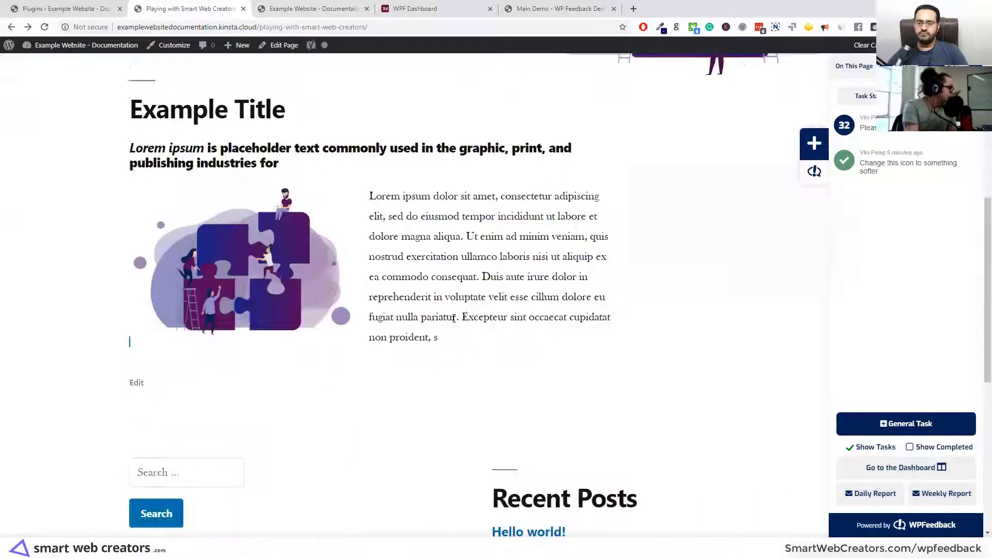
{"action": "left_click_drag", "start_coordinate": [387, 196], "coordinate": [431, 256]}
{"action": "left_click", "coordinate": [290, 146]}
{"action": "triple_click", "coordinate": [290, 147]}
{"action": "scroll", "coordinate": [561, 334], "scroll_direction": "up", "scroll_amount": 4}
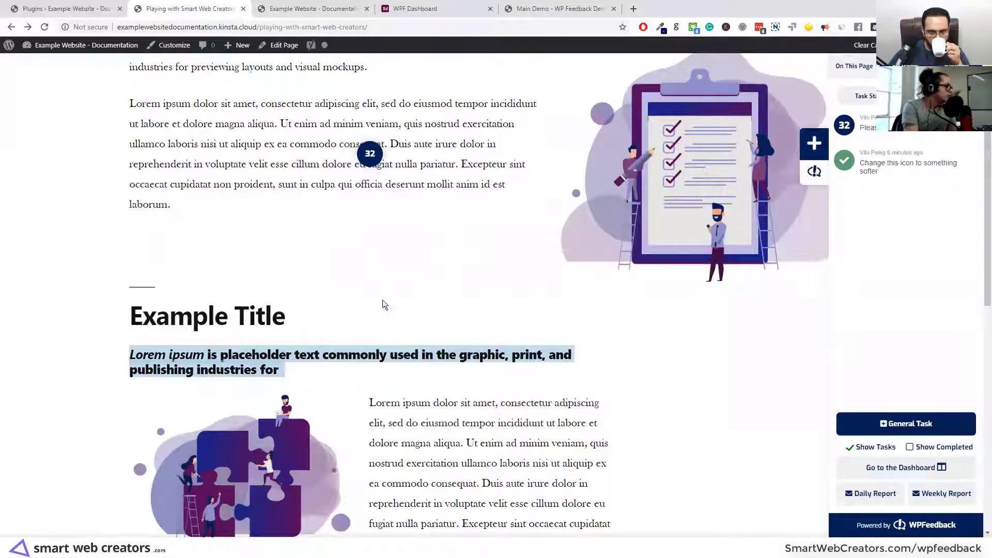
{"action": "scroll", "coordinate": [505, 245], "scroll_direction": "down", "scroll_amount": 1}
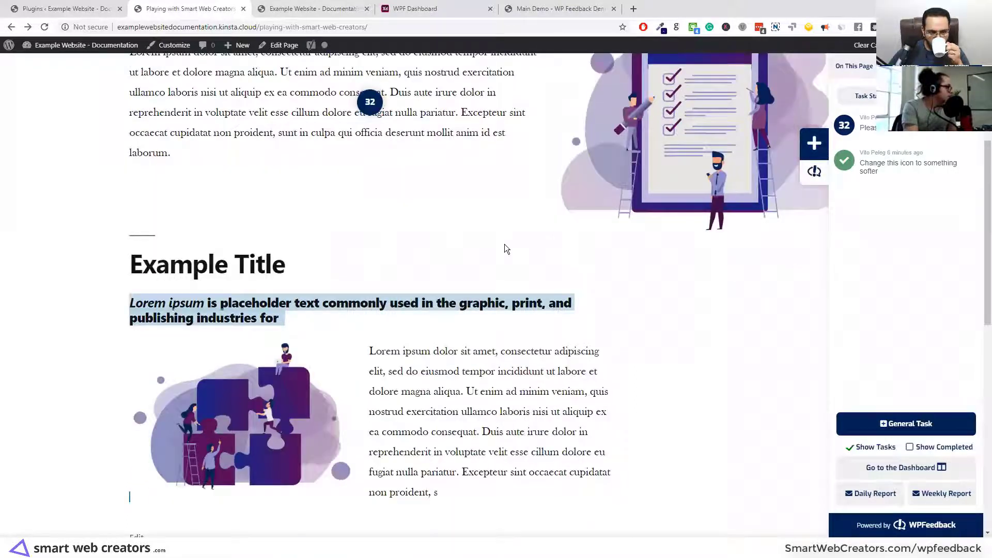
Step: Add the comment task "Please let me know what title we should have here" to the "Example Title" heading and close its comment box
{"action": "left_click", "coordinate": [814, 144]}
{"action": "left_click", "coordinate": [247, 269]}
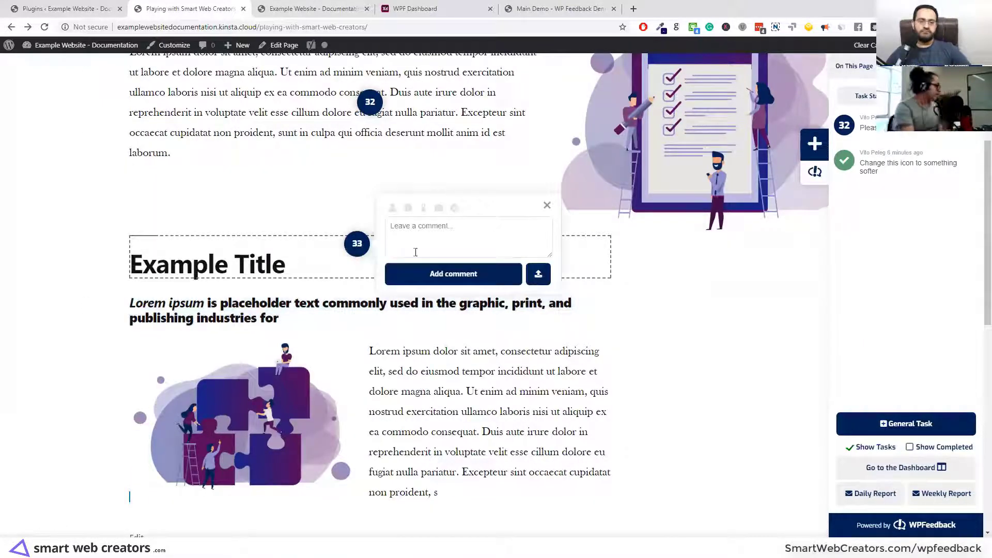
{"action": "type", "text": "Please let me know what tuit"}
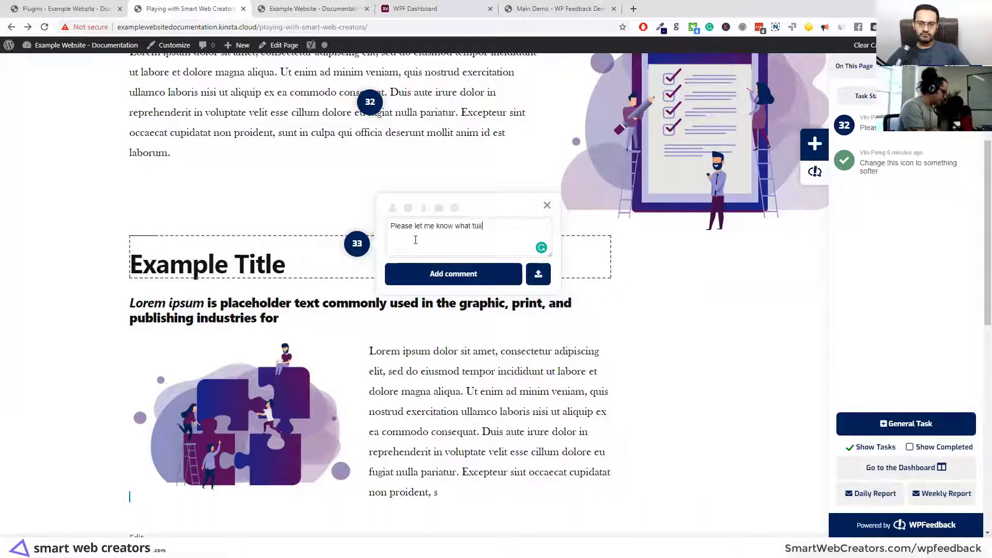
{"action": "key", "text": "BackSpace"}
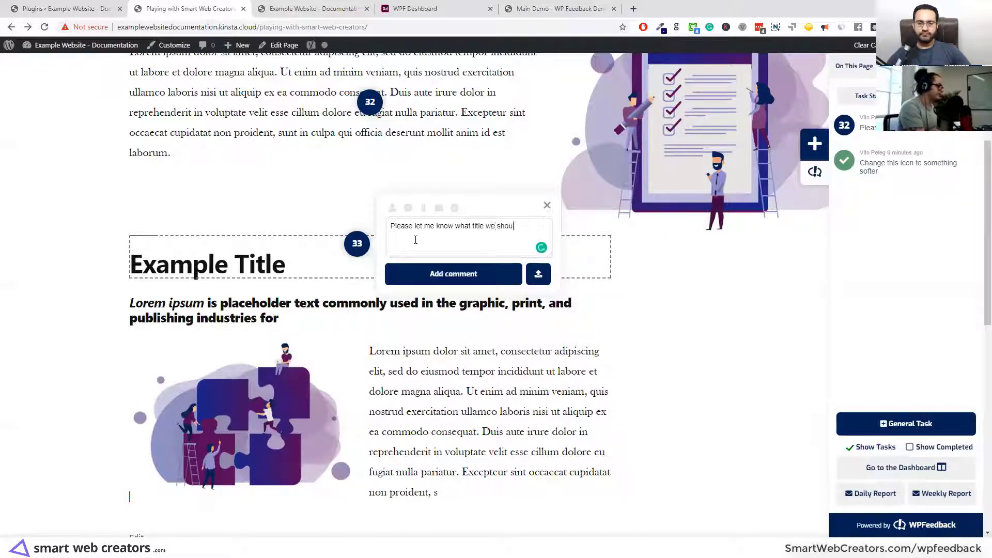
{"action": "type", "text": "here"}
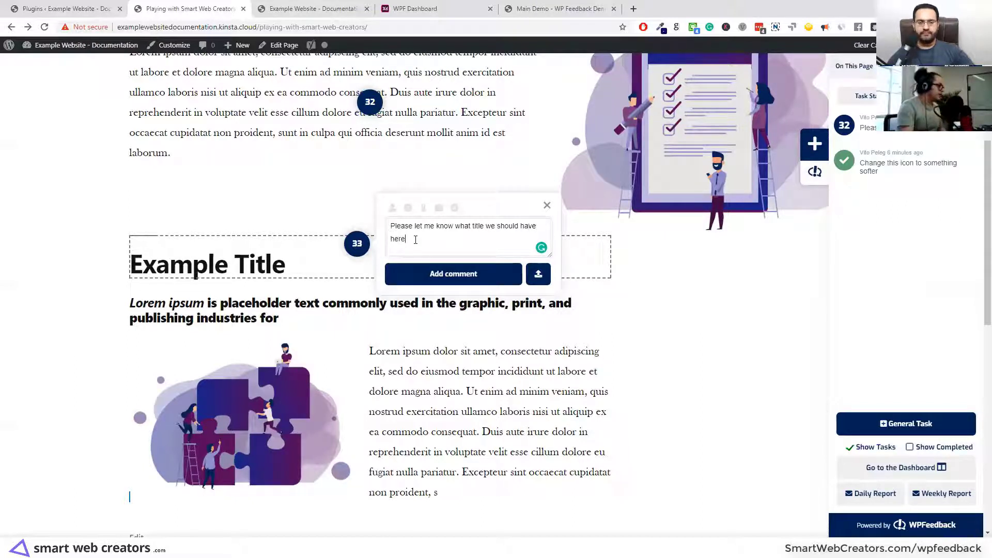
{"action": "left_click", "coordinate": [434, 269]}
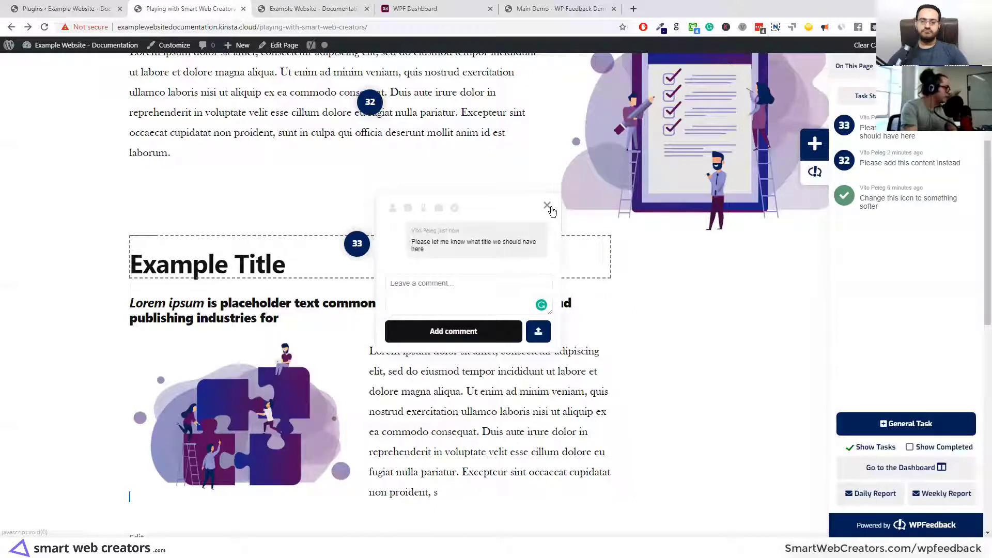
{"action": "left_click", "coordinate": [547, 205]}
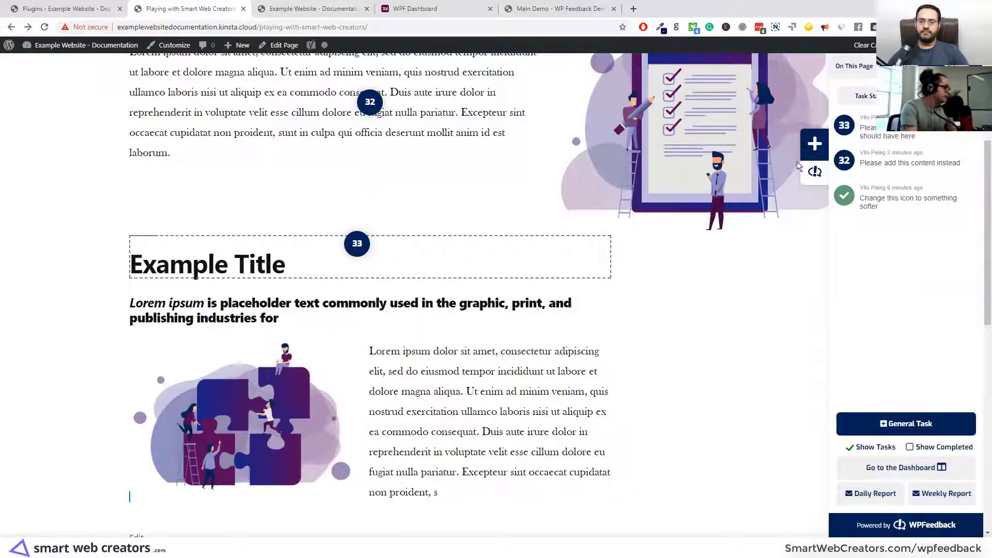
Step: Draft the comment "This block should be 3 sentences long" on the image and text block below the title, then close it without adding
{"action": "left_click", "coordinate": [814, 145]}
{"action": "left_click", "coordinate": [483, 397]}
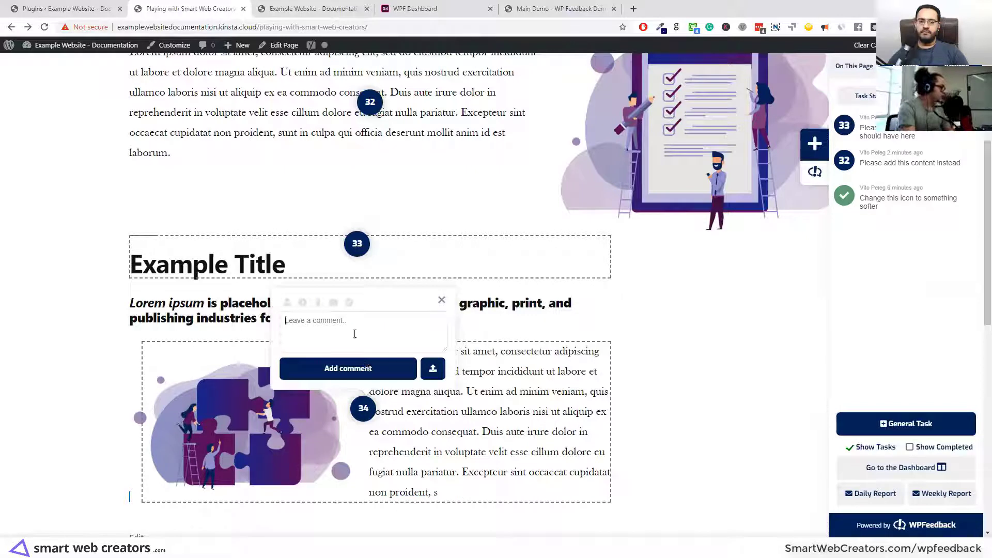
{"action": "type", "text": "This blow"}
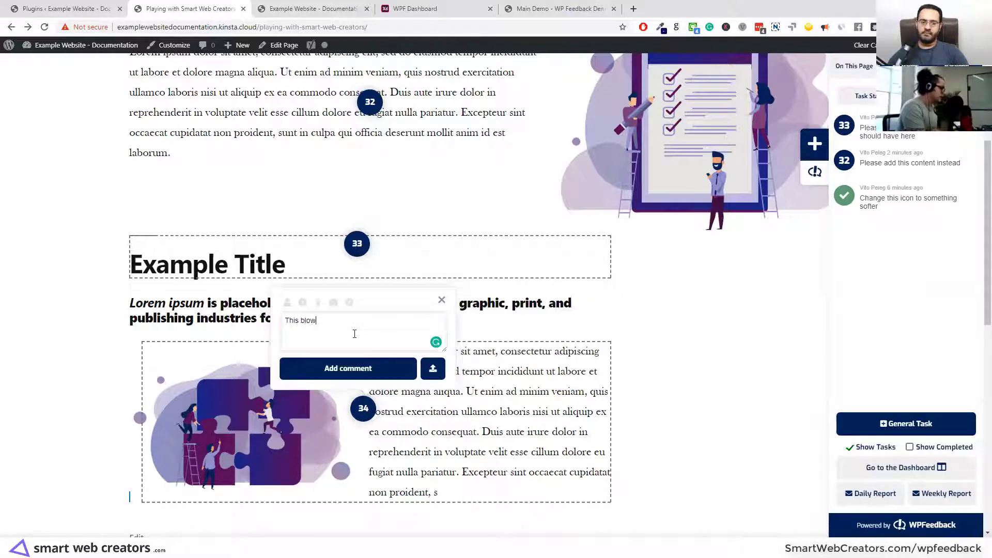
{"action": "key", "text": "BackSpace"}
{"action": "type", "text": "ck should be 3 sentence"}
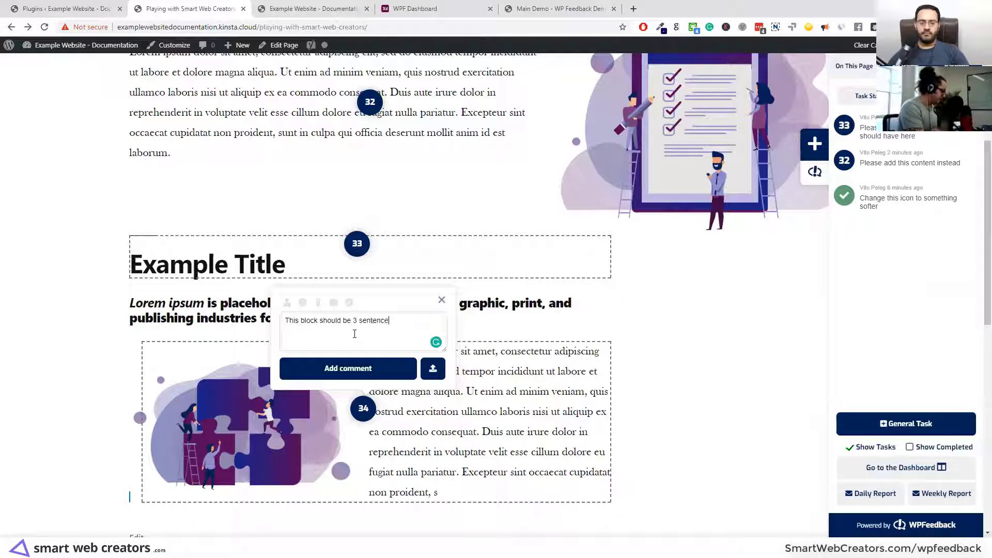
{"action": "type", "text": "s long"}
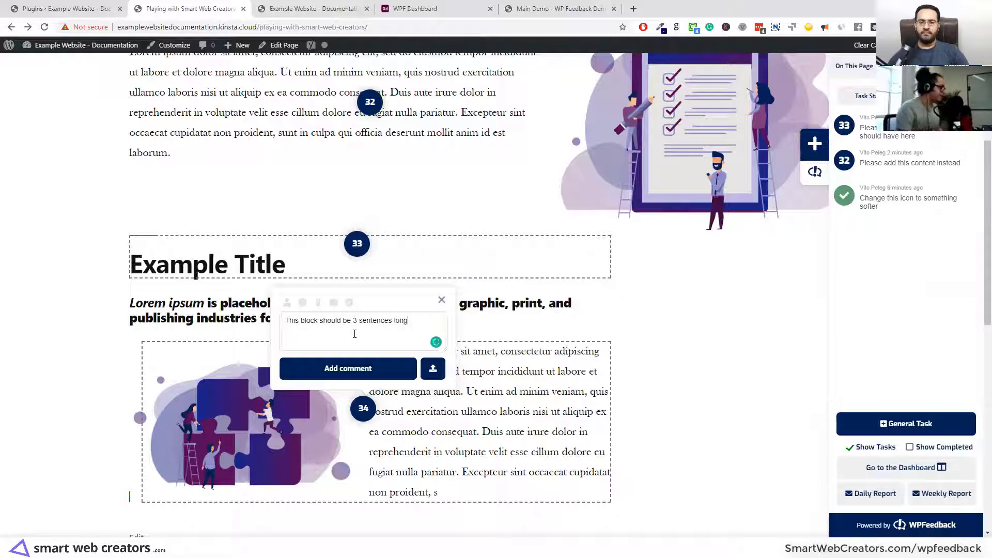
{"action": "scroll", "coordinate": [443, 351], "scroll_direction": "down", "scroll_amount": 3}
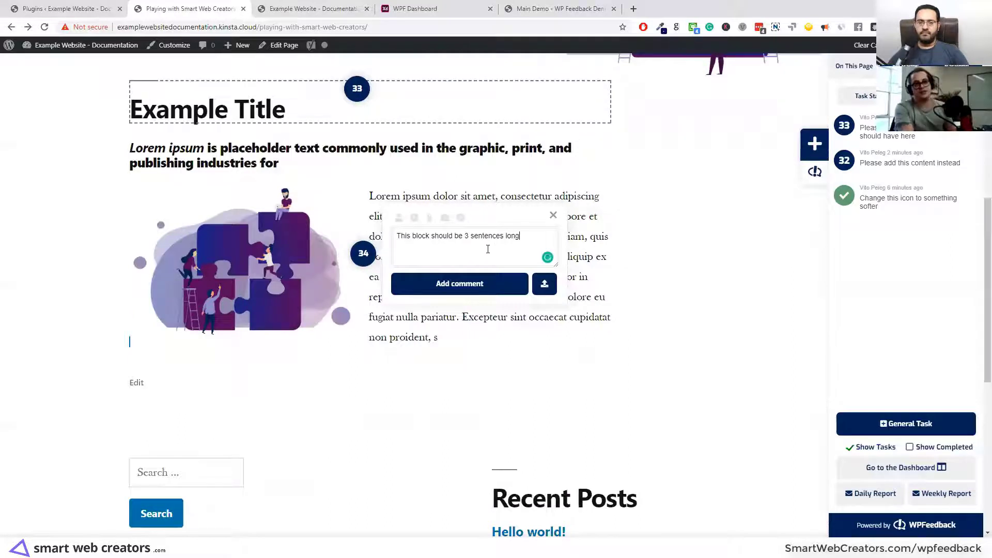
{"action": "key", "text": "ctrl+a"}
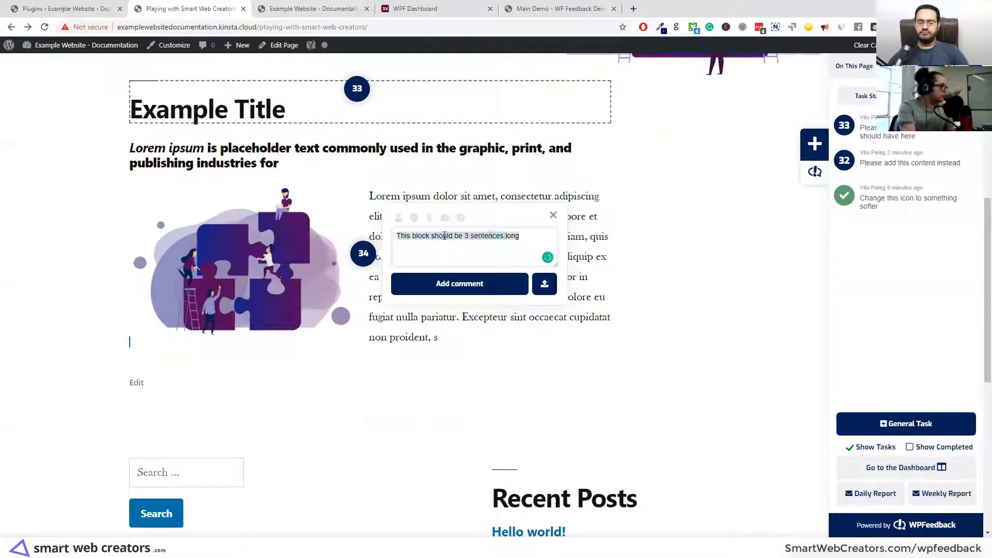
{"action": "left_click", "coordinate": [478, 237]}
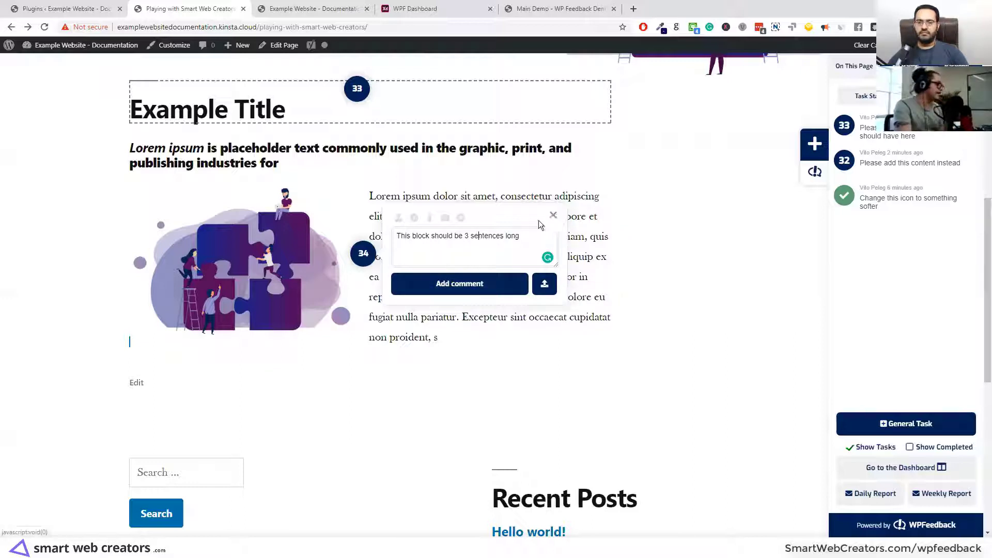
{"action": "left_click", "coordinate": [553, 215]}
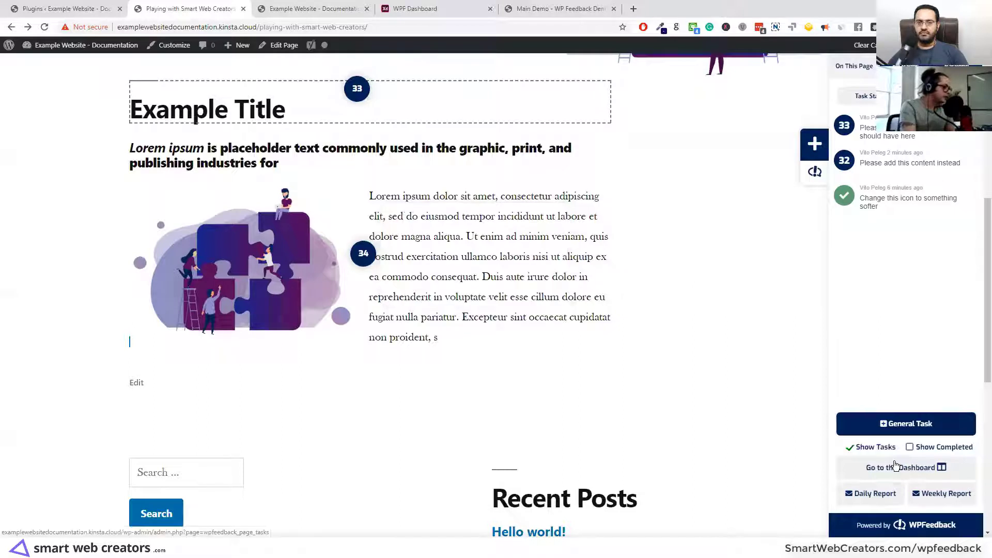
Step: Open the WP Feedback roadmap board on Trello in a new browser tab
{"action": "left_click", "coordinate": [884, 502]}
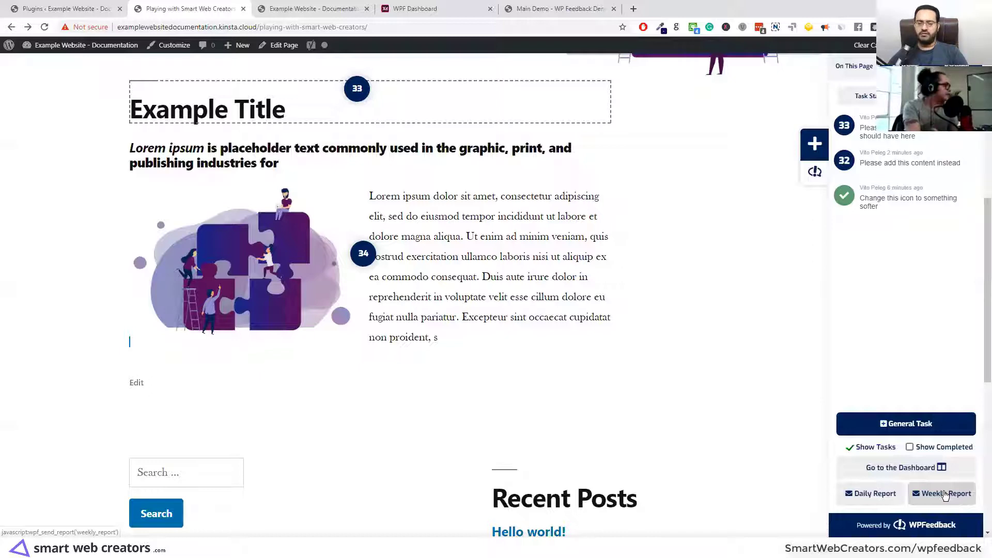
{"action": "left_click", "coordinate": [633, 9]}
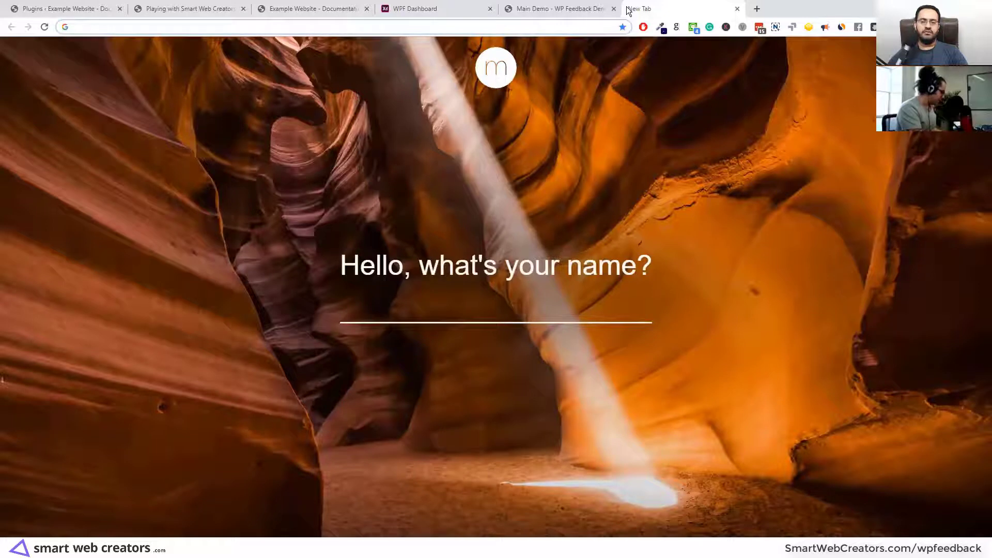
{"action": "type", "text": "wpfeedback.co/"}
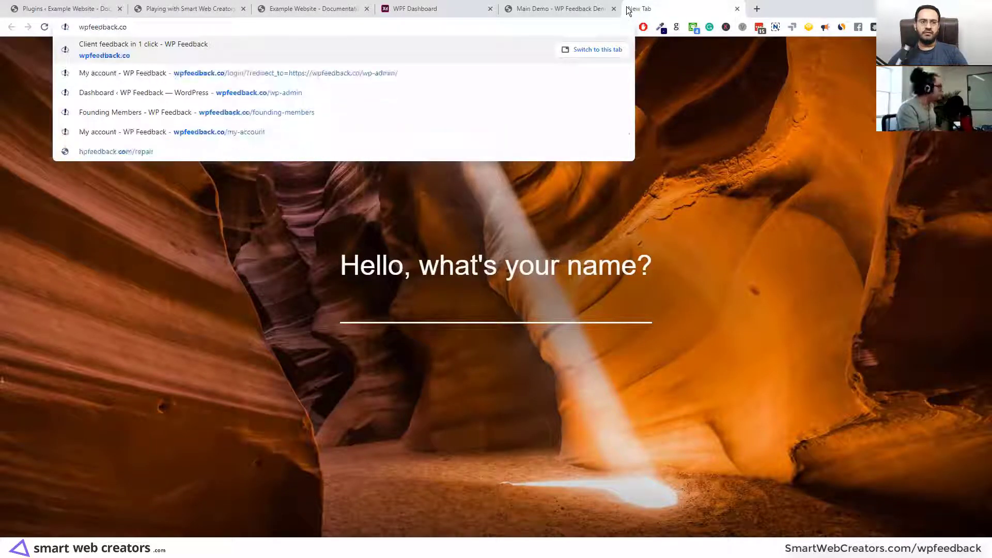
{"action": "type", "text": "r"}
{"action": "key", "text": "Return"}
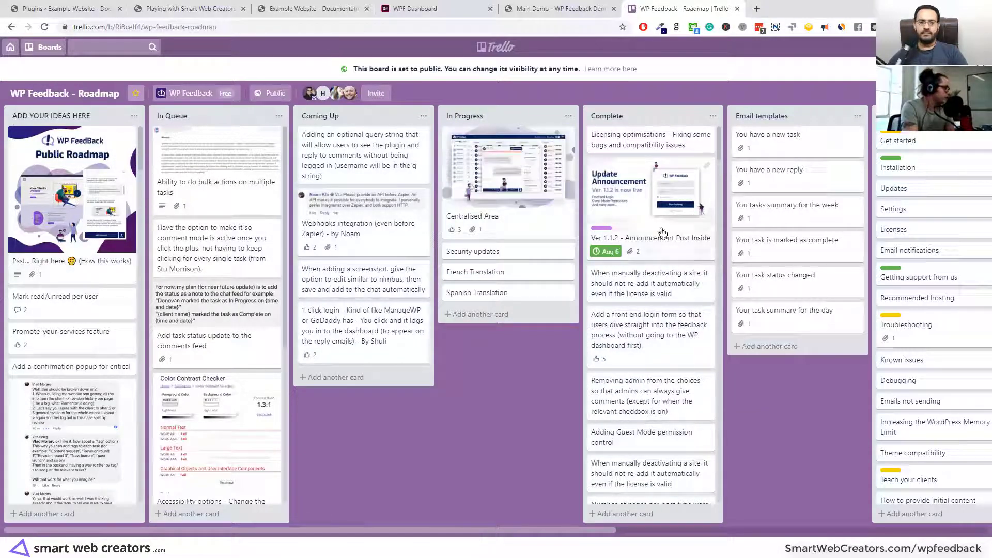
Step: Look across the roadmap board's lists and open the HTML attachment of the "Your task summary for the day" card under Email templates
{"action": "scroll", "coordinate": [654, 218], "scroll_direction": "down", "scroll_amount": 2}
{"action": "scroll", "coordinate": [655, 233], "scroll_direction": "up", "scroll_amount": 2}
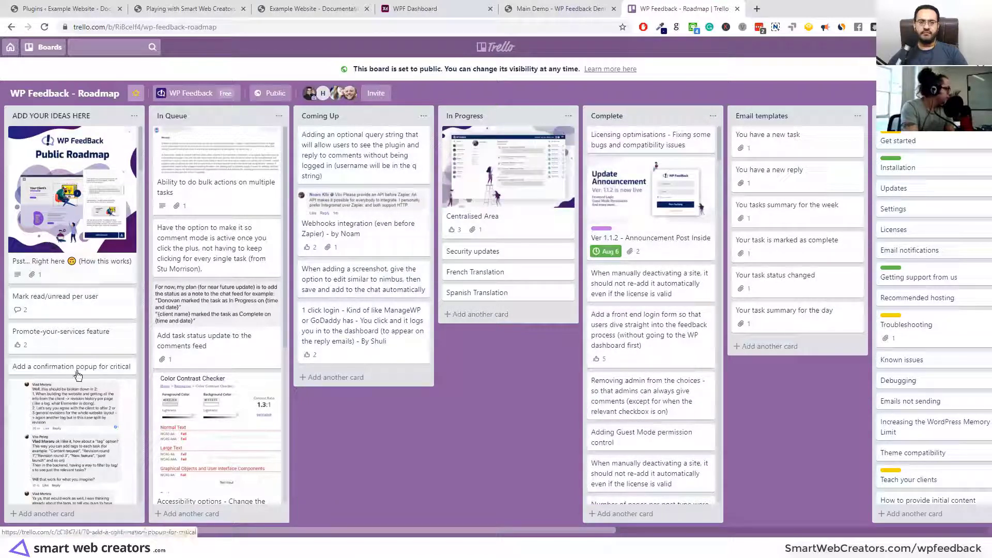
{"action": "scroll", "coordinate": [532, 523], "scroll_direction": "right", "scroll_amount": 4}
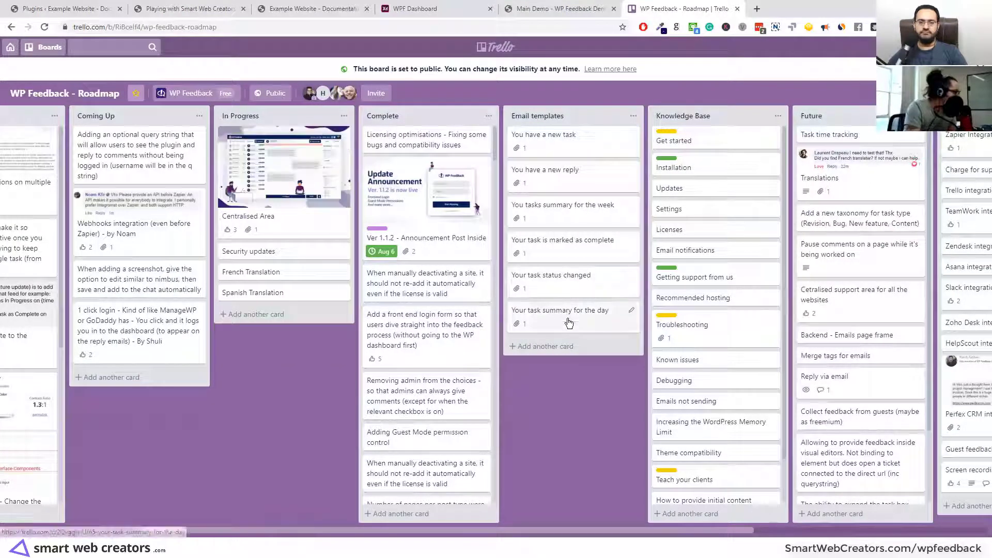
{"action": "left_click", "coordinate": [560, 313]}
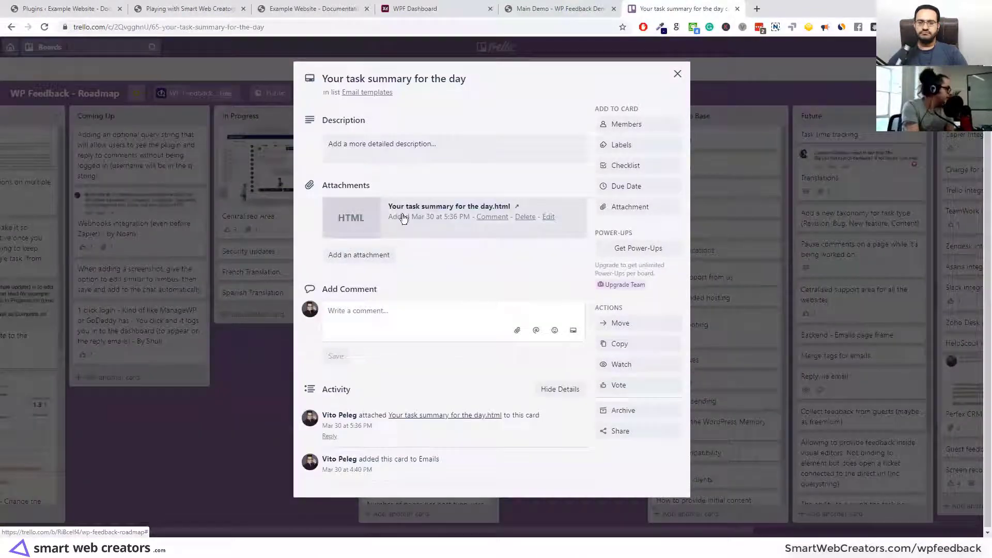
{"action": "left_click", "coordinate": [360, 204]}
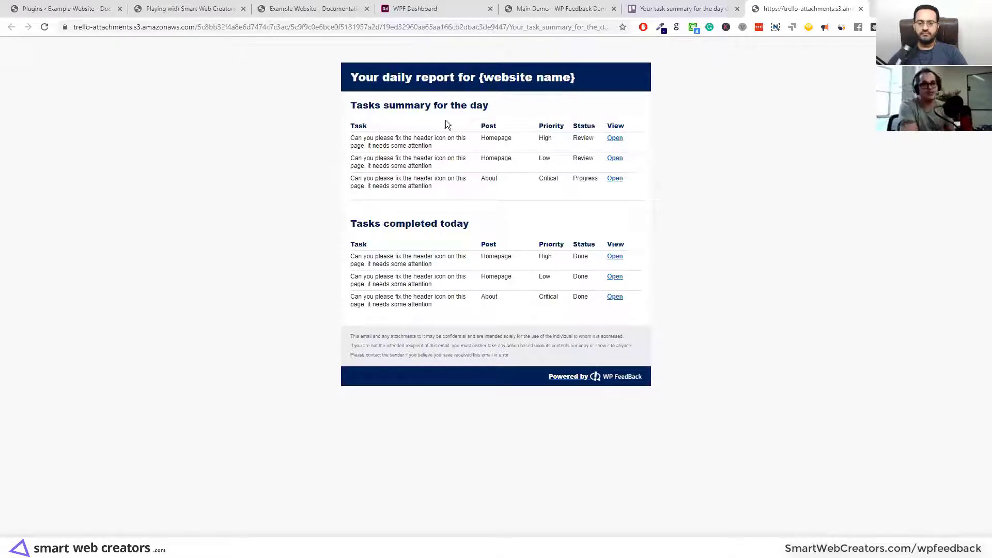
Step: Examine the task rows and the website-name heading in the daily report email template
{"action": "left_click_drag", "start_coordinate": [365, 139], "coordinate": [409, 164]}
{"action": "triple_click", "coordinate": [407, 162]}
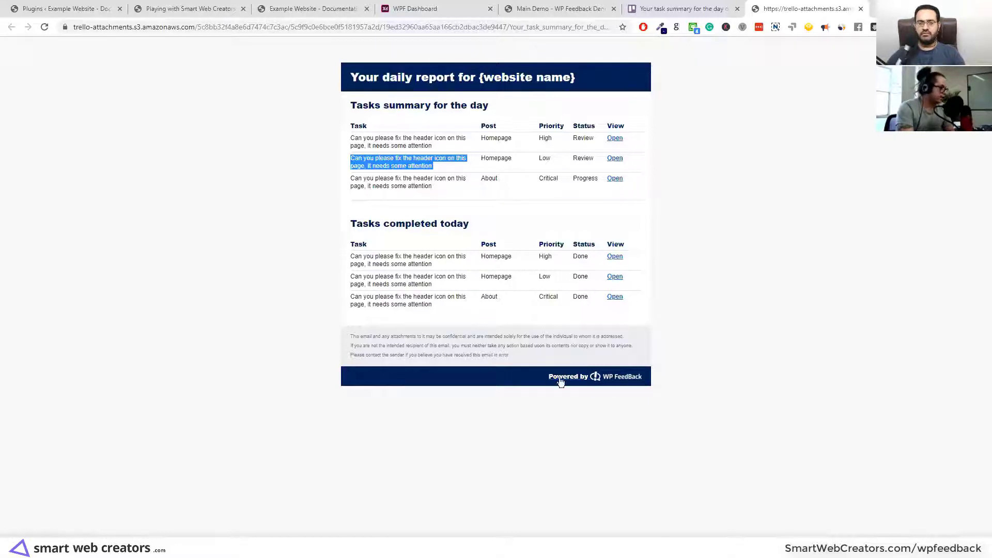
{"action": "left_click", "coordinate": [582, 65]}
{"action": "triple_click", "coordinate": [558, 78]}
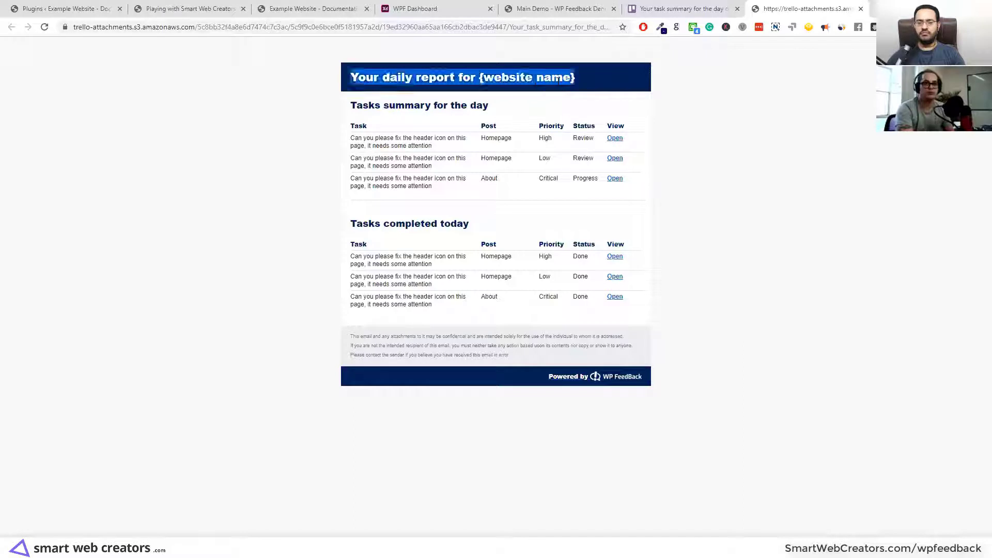
{"action": "triple_click", "coordinate": [606, 83]}
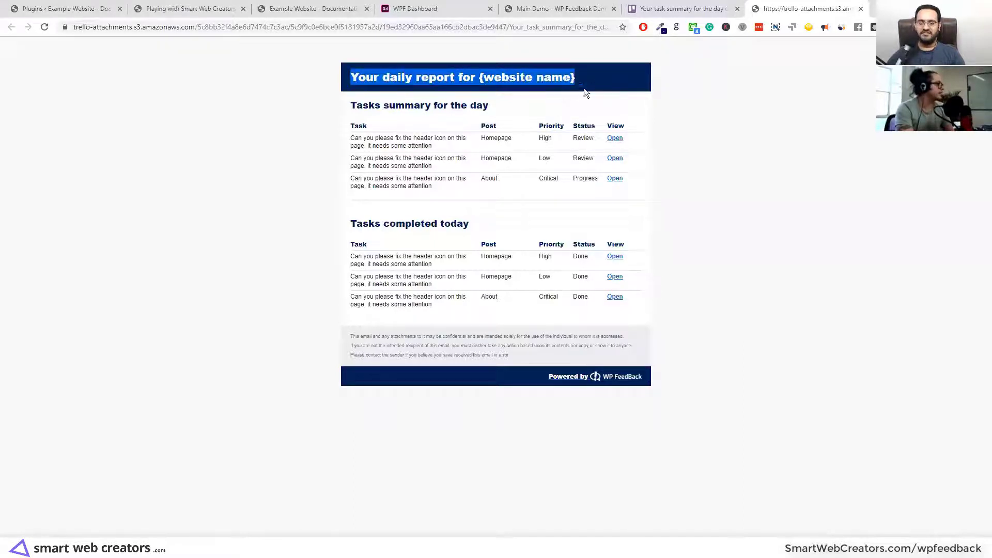
{"action": "left_click", "coordinate": [593, 77]}
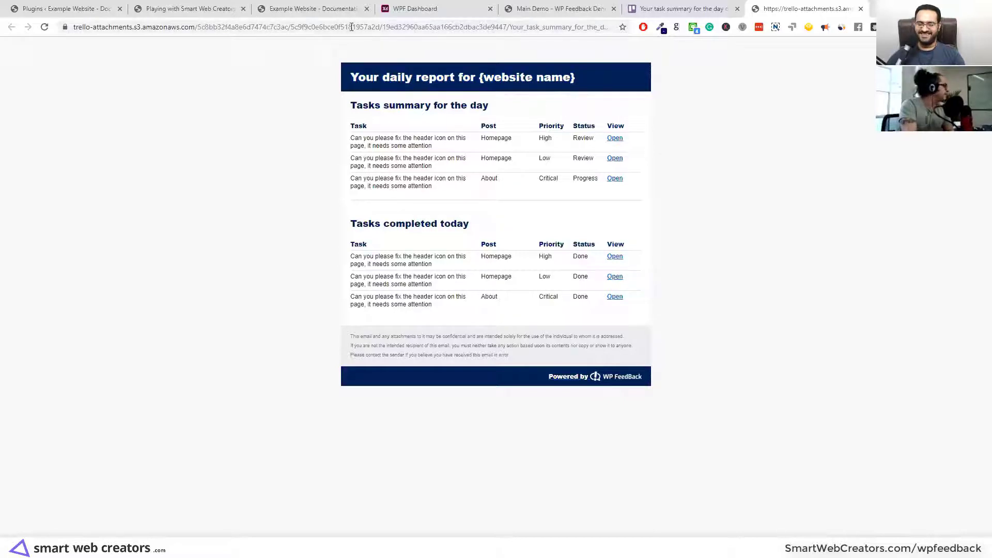
Step: Return to the Example Website homepage, list the admin-area tasks and open one of them on the WordPress Dashboard
{"action": "left_click", "coordinate": [310, 9]}
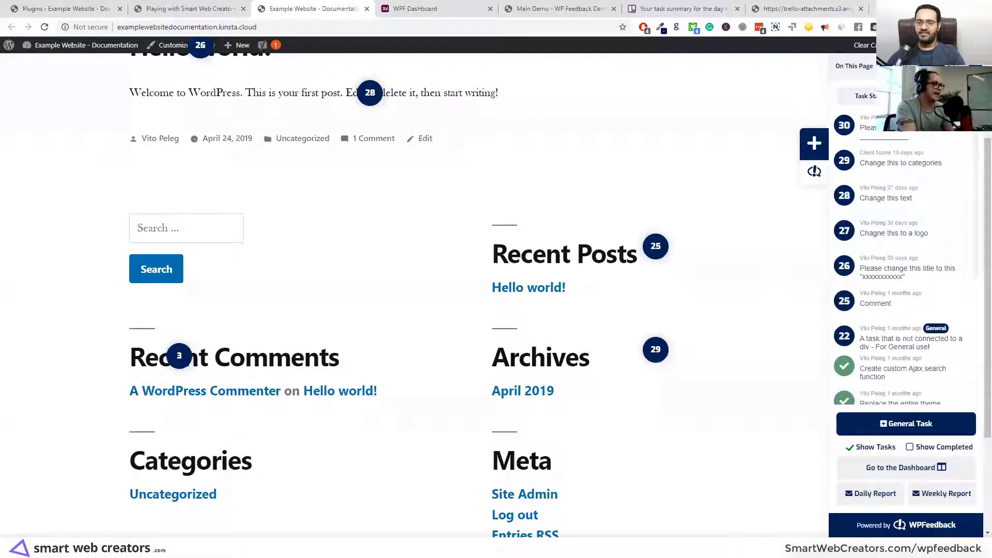
{"action": "left_click", "coordinate": [854, 66]}
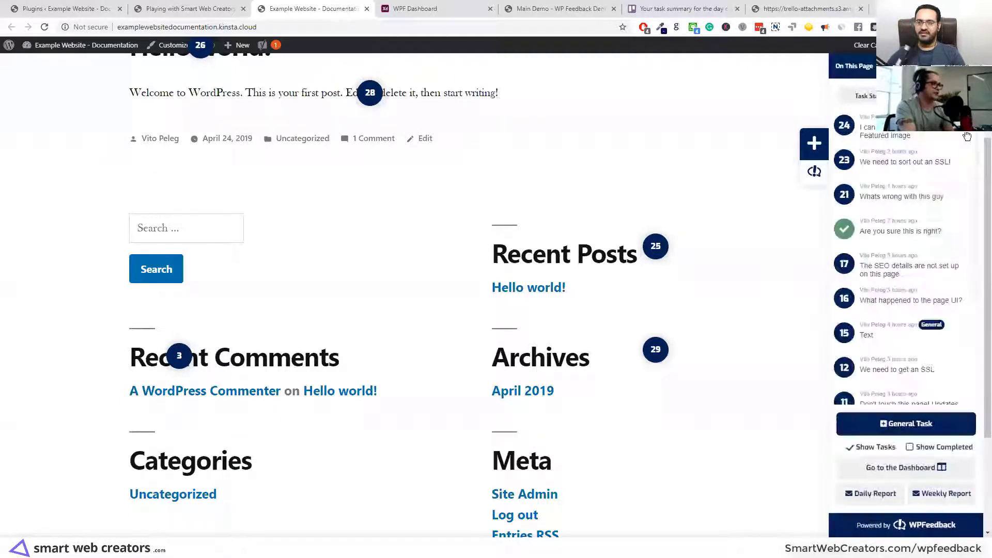
{"action": "left_click", "coordinate": [883, 135]}
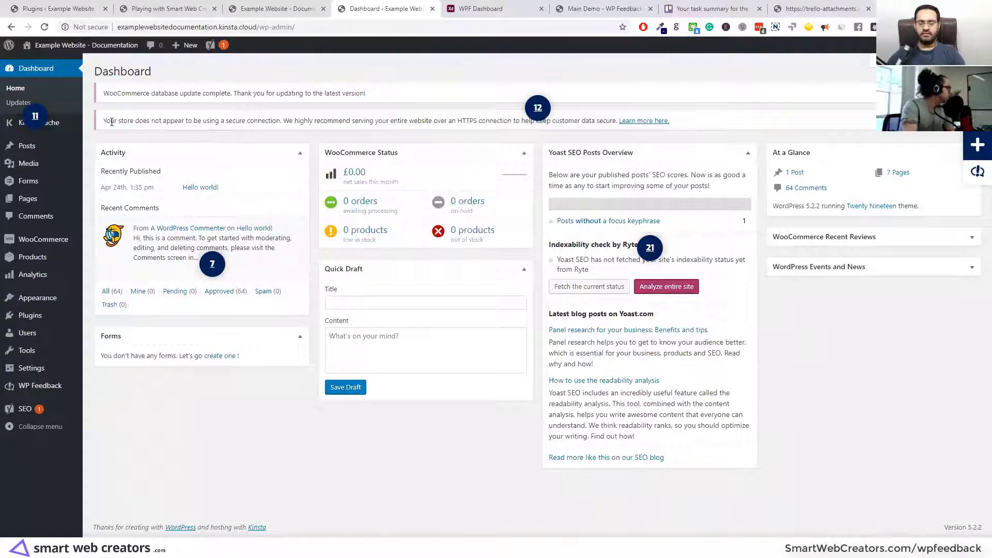
Step: Review the Dashboard's secure-connection notice and its attached task, then view and close the task on the Yoast SEO Posts Overview box
{"action": "left_click_drag", "start_coordinate": [119, 122], "coordinate": [286, 122]}
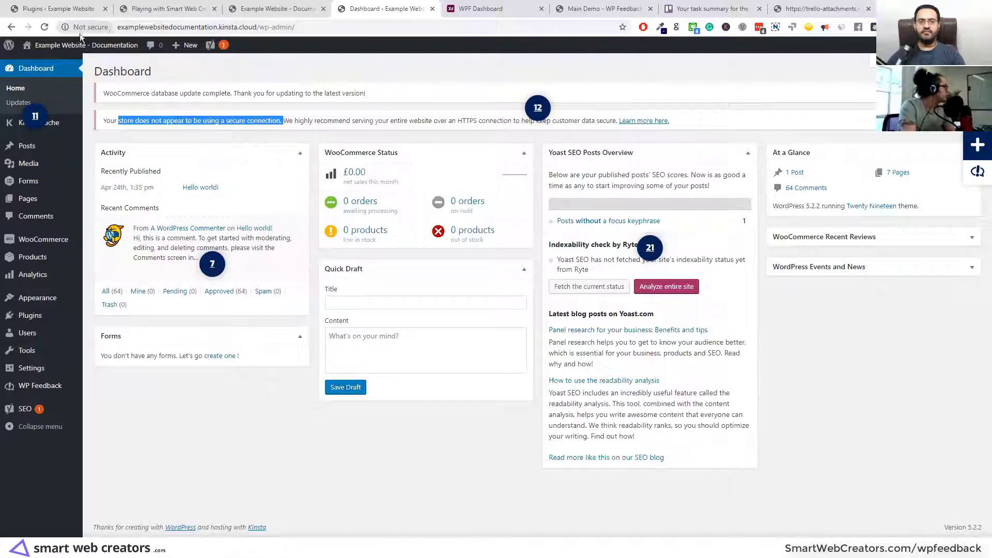
{"action": "left_click", "coordinate": [443, 121]}
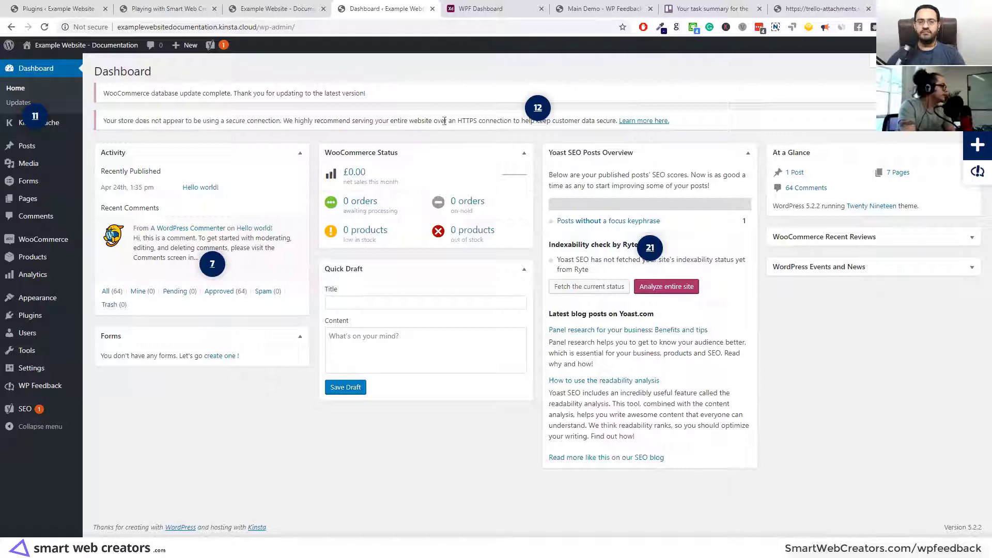
{"action": "left_click", "coordinate": [535, 109]}
{"action": "left_click_drag", "start_coordinate": [479, 174], "coordinate": [537, 173]}
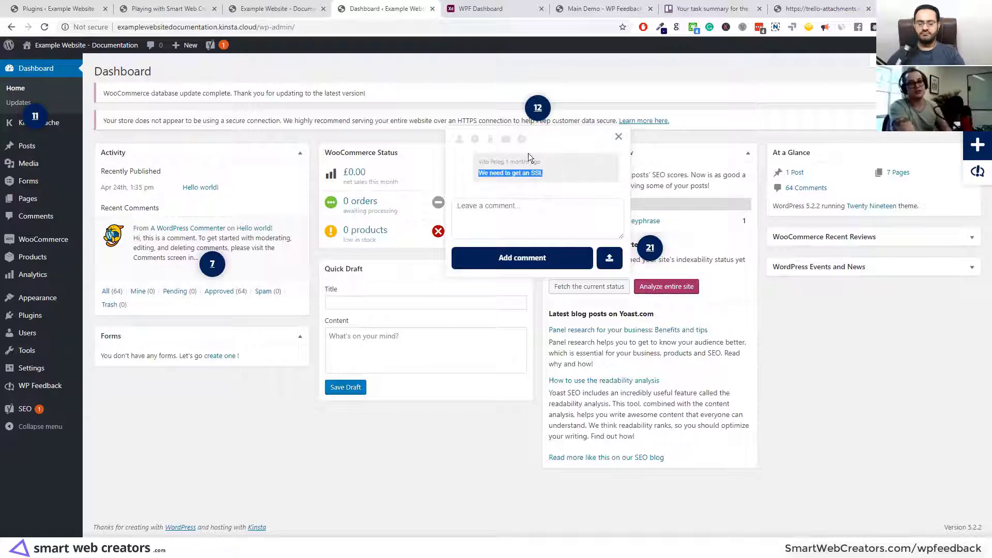
{"action": "double_click", "coordinate": [343, 119]}
{"action": "triple_click", "coordinate": [344, 120]}
{"action": "left_click", "coordinate": [541, 112]}
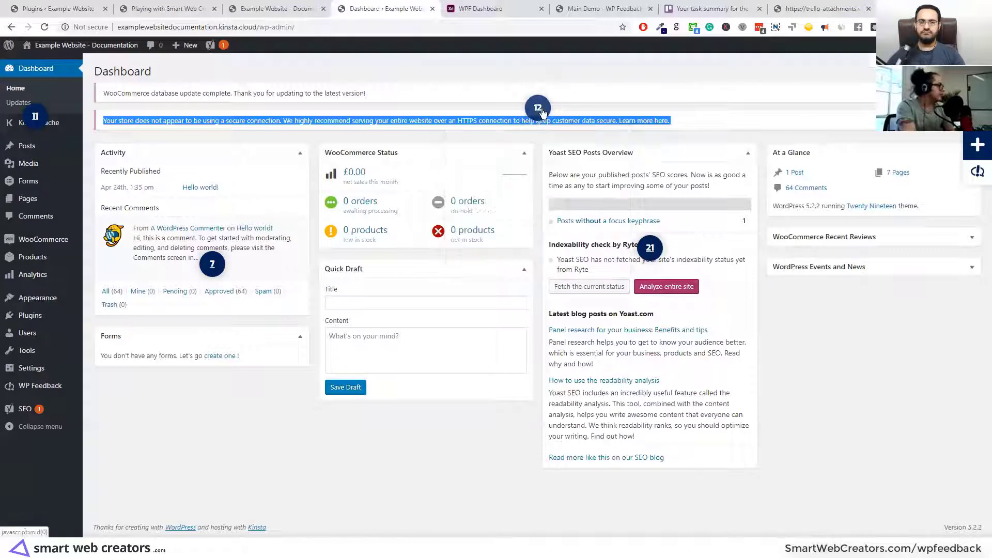
{"action": "left_click", "coordinate": [650, 248]}
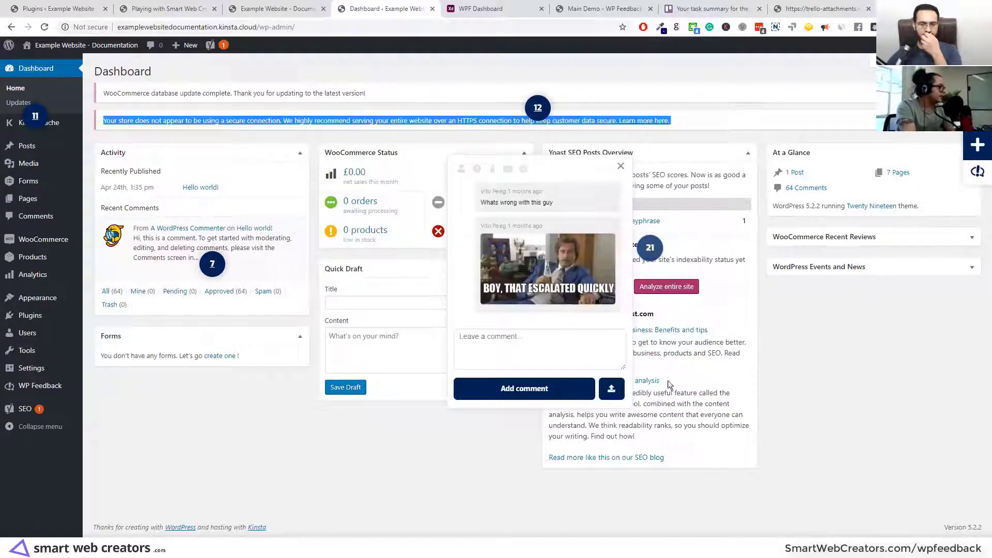
{"action": "left_click", "coordinate": [620, 168]}
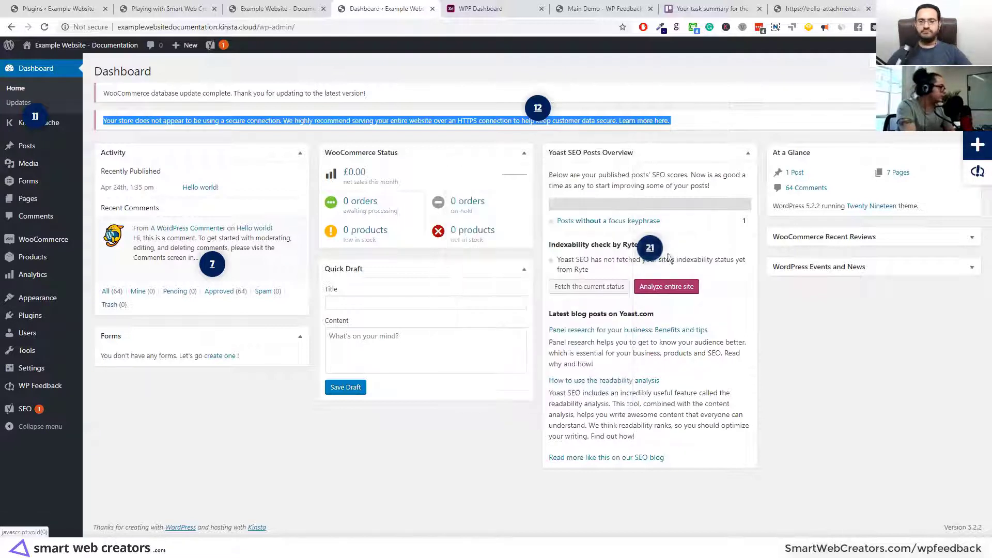
Step: View the comments in the task on the Dashboard's Activity box, then close the task
{"action": "left_click", "coordinate": [209, 265]}
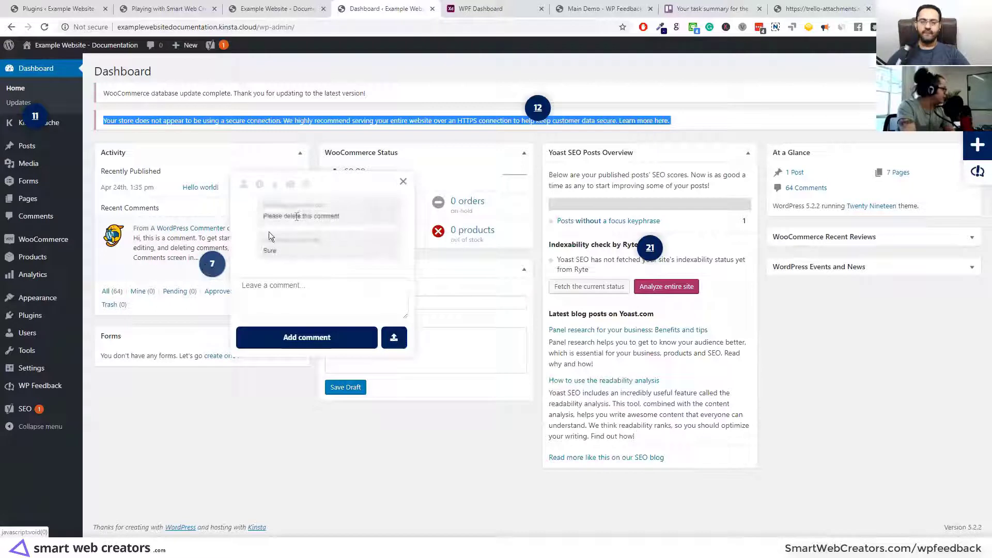
{"action": "left_click_drag", "start_coordinate": [296, 217], "coordinate": [230, 250]}
{"action": "left_click", "coordinate": [403, 181]}
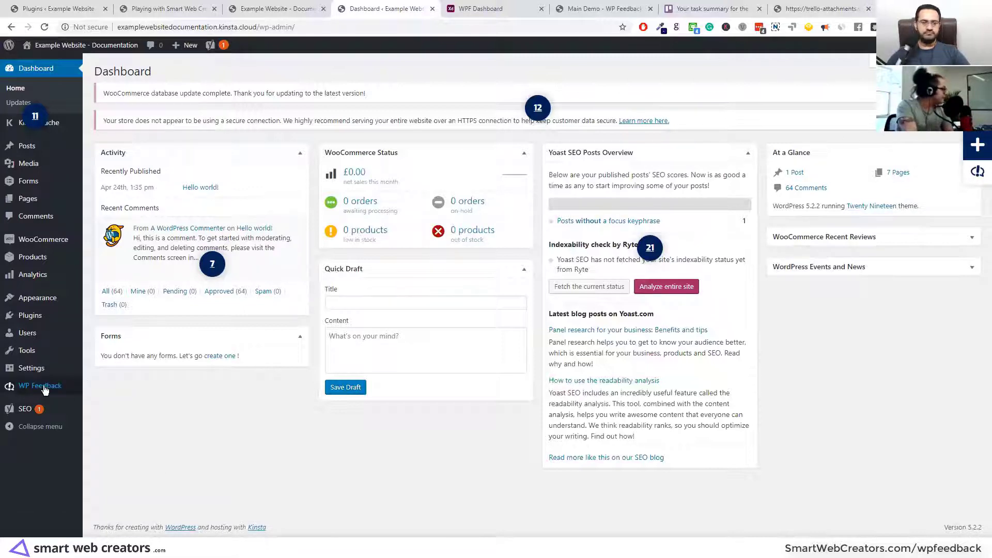
Step: Open the WP Feedback plugin settings, then view the sidebar task list on the Playing with Smart Web Creators page
{"action": "mouse_move", "coordinate": [56, 390]}
{"action": "left_click", "coordinate": [103, 402]}
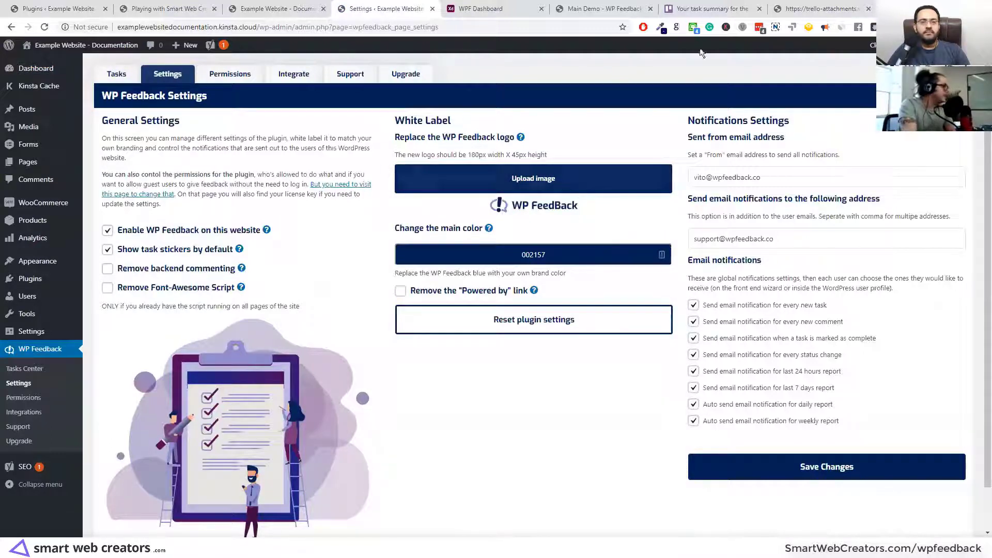
{"action": "left_click", "coordinate": [181, 16]}
{"action": "scroll", "coordinate": [550, 182], "scroll_direction": "up", "scroll_amount": 8}
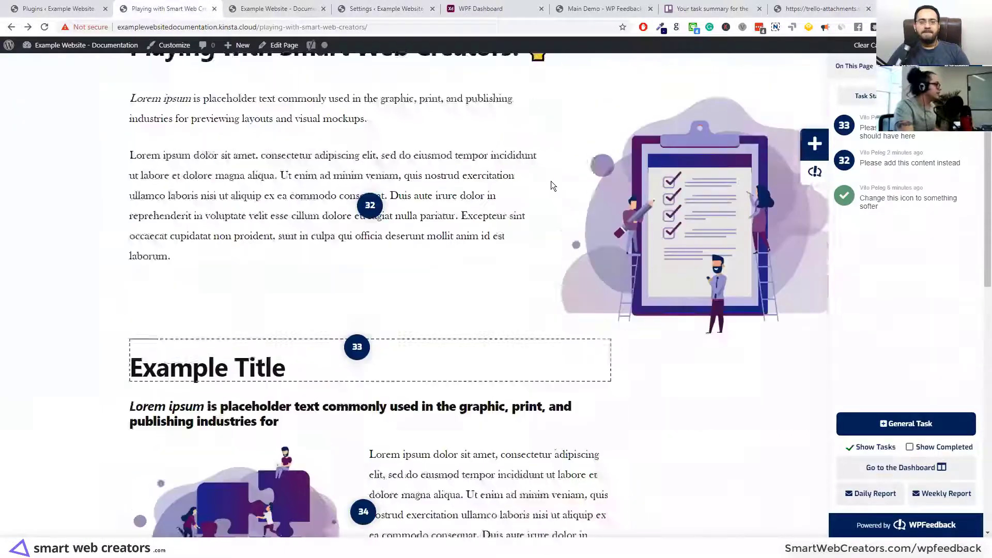
Step: Search Google Images for "smart web creators logo" in a new browser tab
{"action": "key", "text": "ctrl+t"}
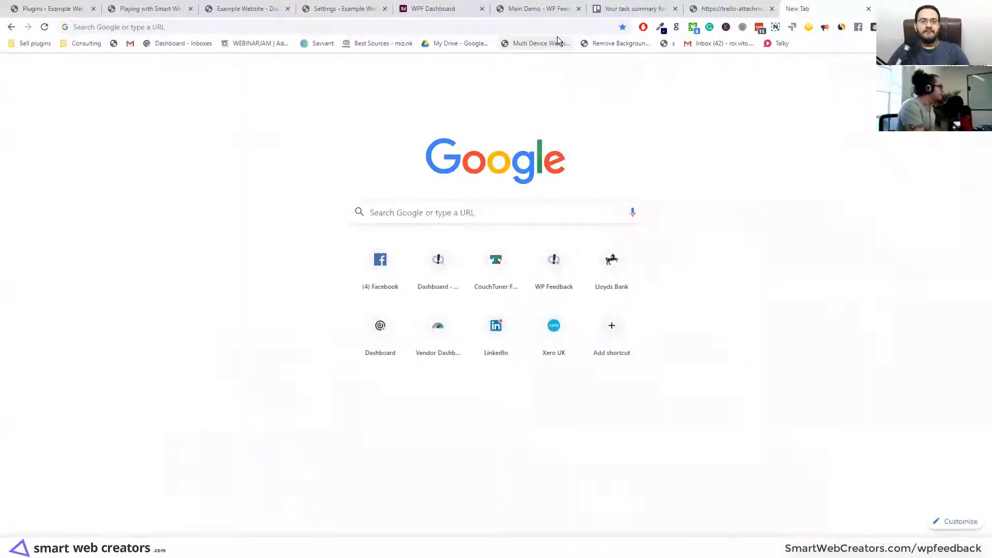
{"action": "left_click", "coordinate": [558, 29]}
{"action": "type", "text": "smar"}
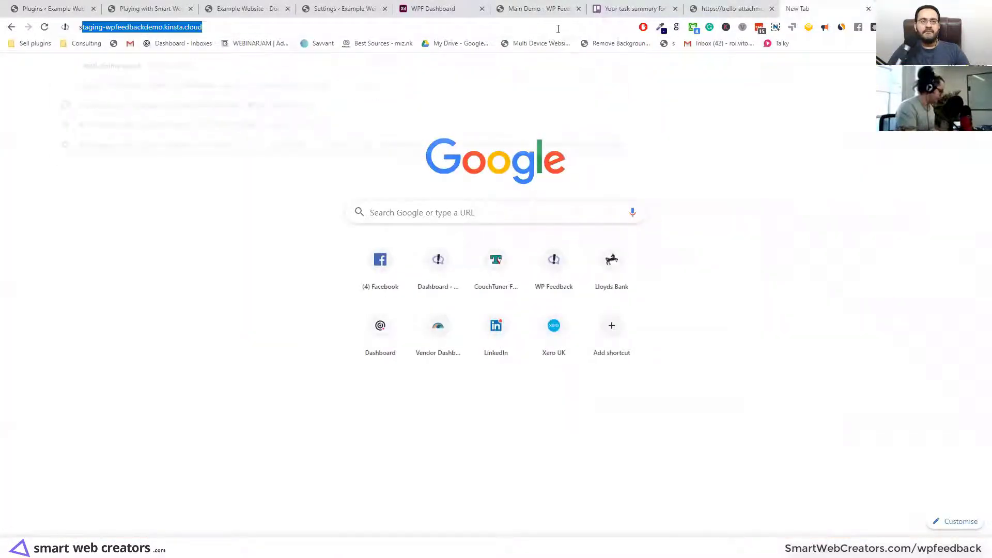
{"action": "type", "text": "t web cre"}
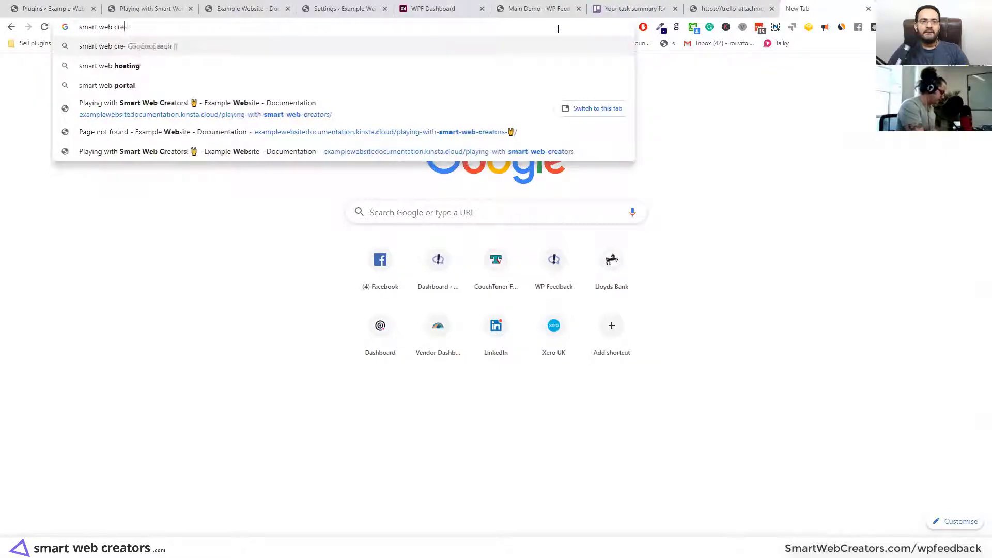
{"action": "type", "text": "ators logo"}
{"action": "key", "text": "Return"}
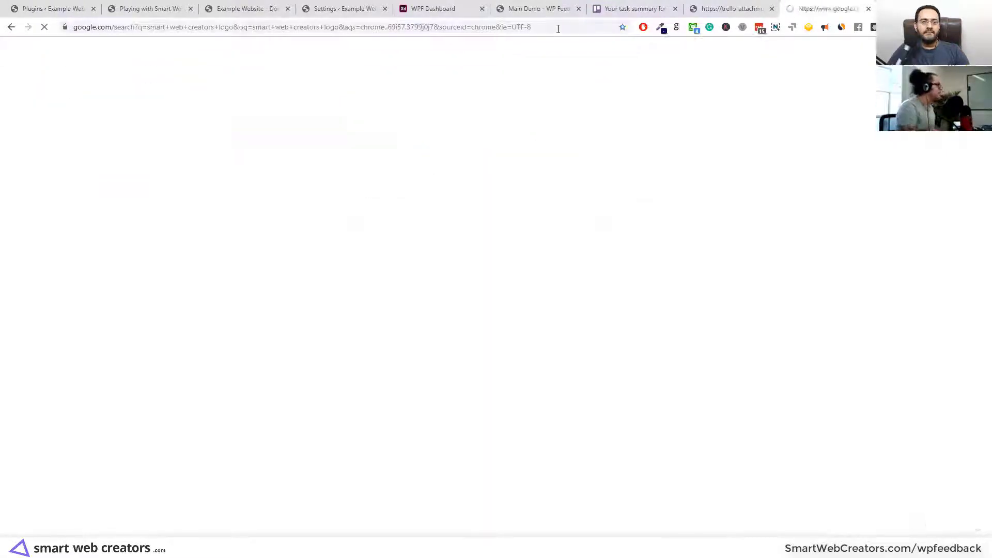
{"action": "left_click", "coordinate": [133, 88]}
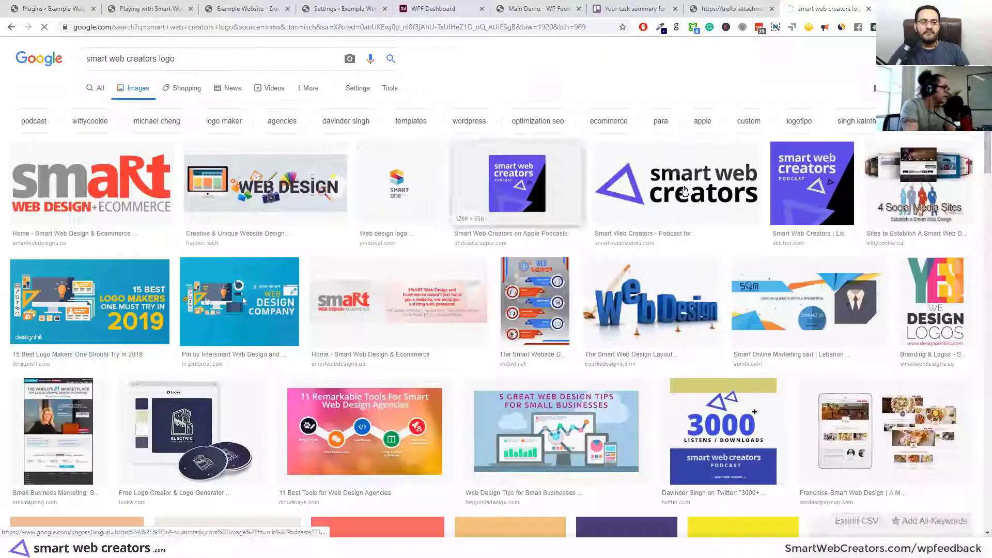
Step: Open the Smart Web Creators logo result from smartwebcreators.com and save the image to the computer
{"action": "left_click", "coordinate": [724, 166]}
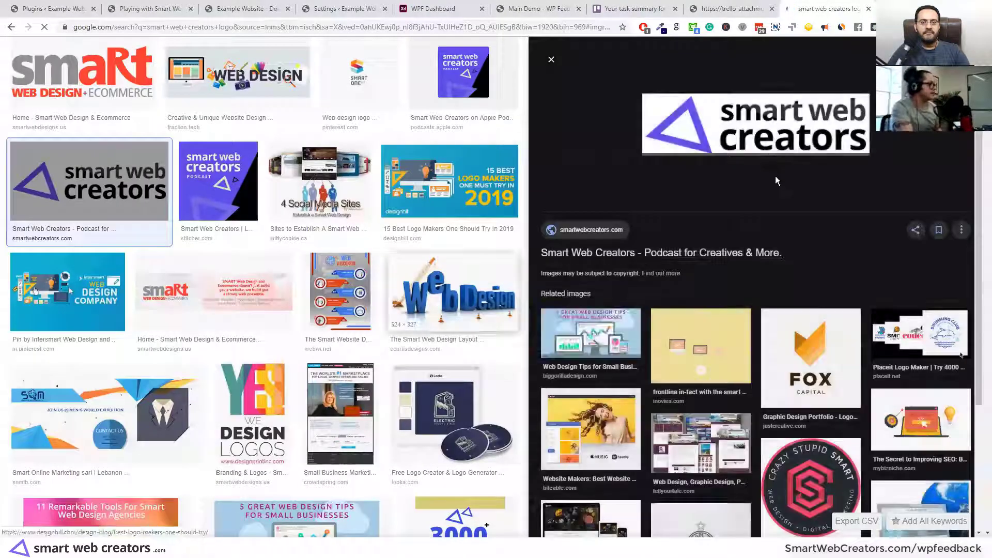
{"action": "right_click", "coordinate": [721, 124]}
{"action": "left_click", "coordinate": [755, 213]}
{"action": "key", "text": "Return"}
Step: Sample the purple of the logo's triangle with the page color picker, copying #5E47E8
{"action": "left_click", "coordinate": [660, 27]}
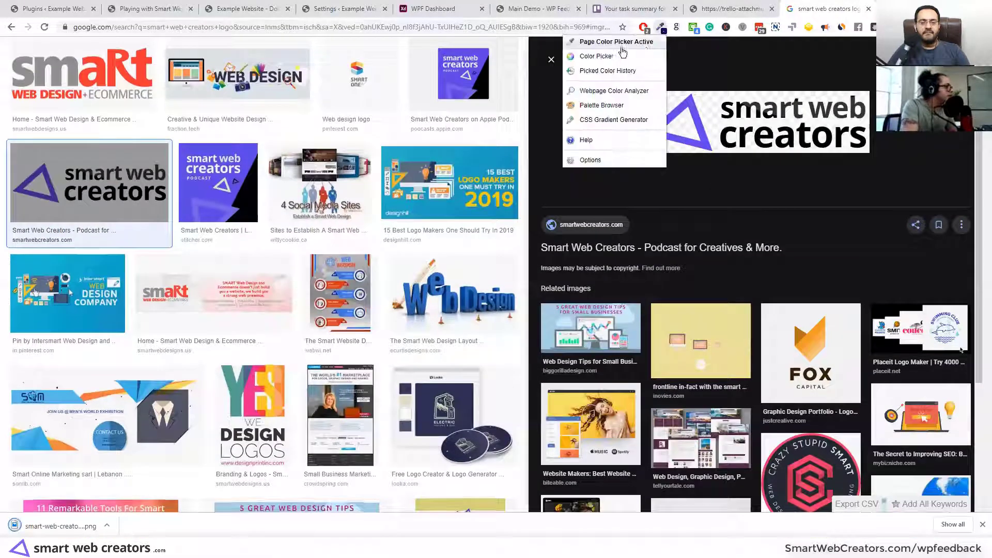
{"action": "left_click", "coordinate": [594, 41]}
{"action": "left_click", "coordinate": [681, 130]}
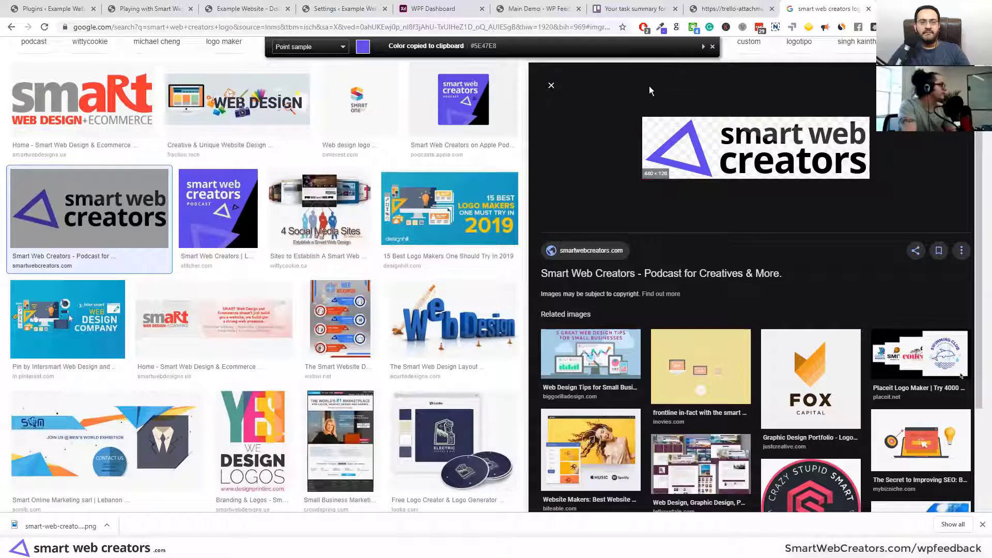
Step: Upload smart-web-creators-logo-02.png to the media library and use it as the replacement WP Feedback logo
{"action": "left_click", "coordinate": [240, 9]}
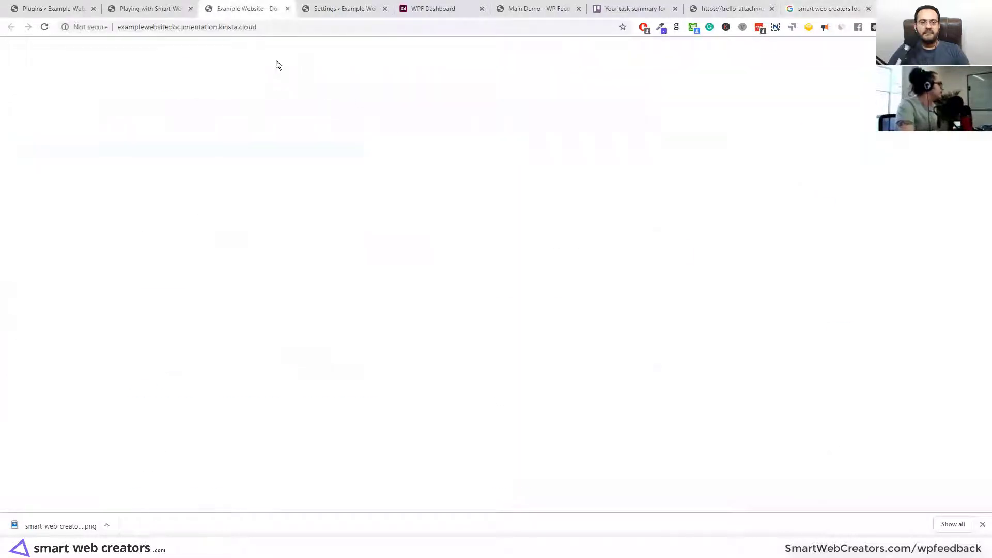
{"action": "left_click", "coordinate": [156, 12]}
{"action": "left_click", "coordinate": [362, 8]}
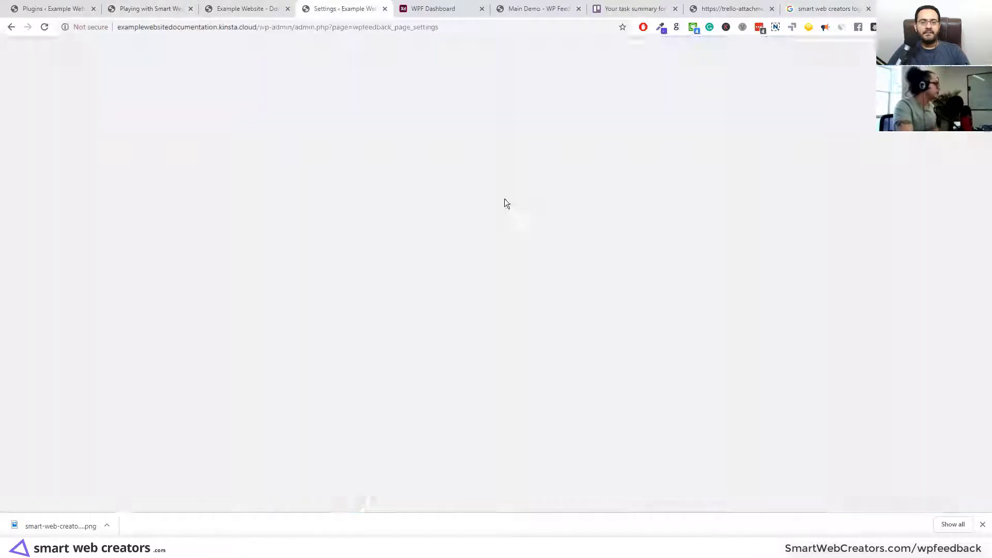
{"action": "left_click", "coordinate": [539, 187]}
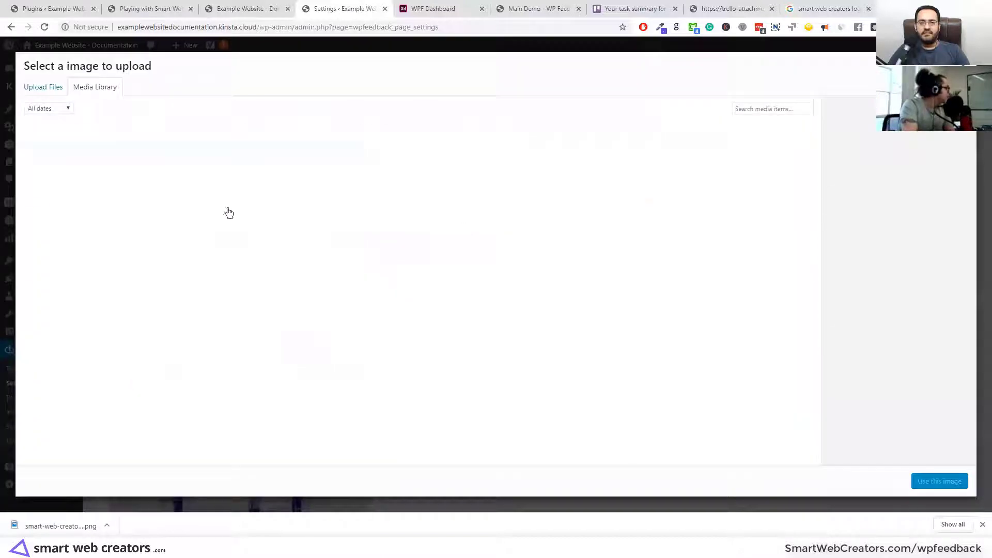
{"action": "left_click_drag", "start_coordinate": [182, 364], "coordinate": [939, 488]}
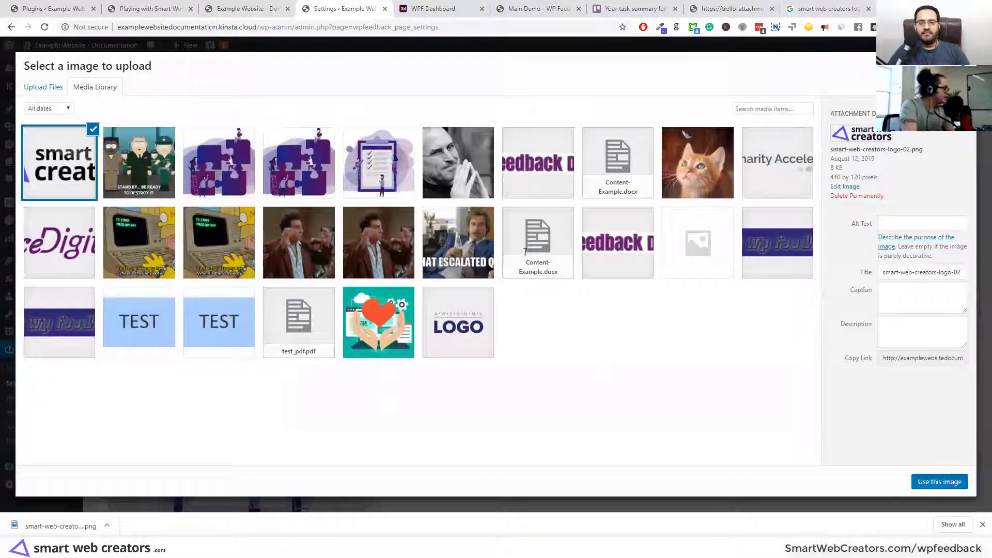
{"action": "left_click", "coordinate": [939, 481]}
Step: Set the plugin's main color to 5E47E8 and save the settings
{"action": "left_click", "coordinate": [536, 254]}
{"action": "double_click", "coordinate": [536, 255]}
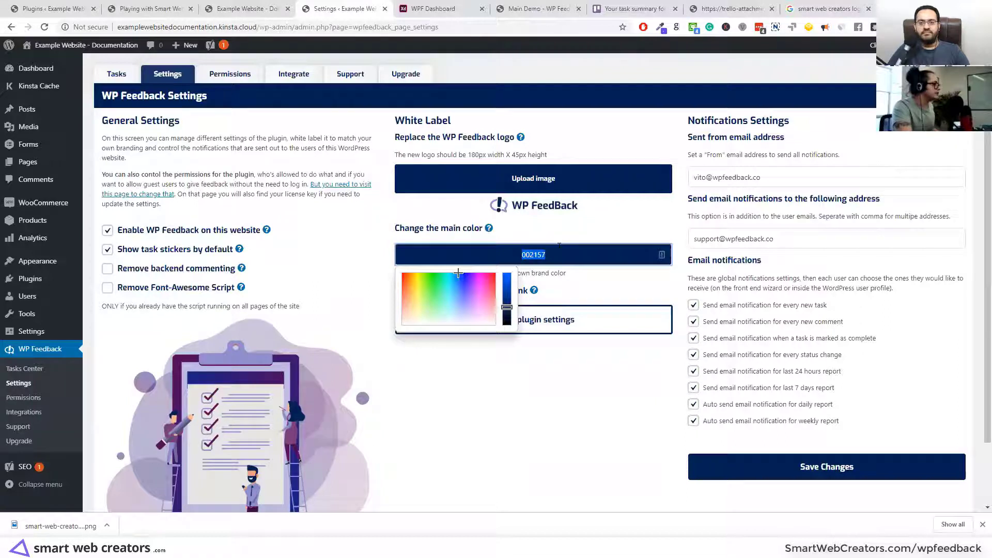
{"action": "key", "text": "ctrl+v"}
{"action": "left_click", "coordinate": [563, 230]}
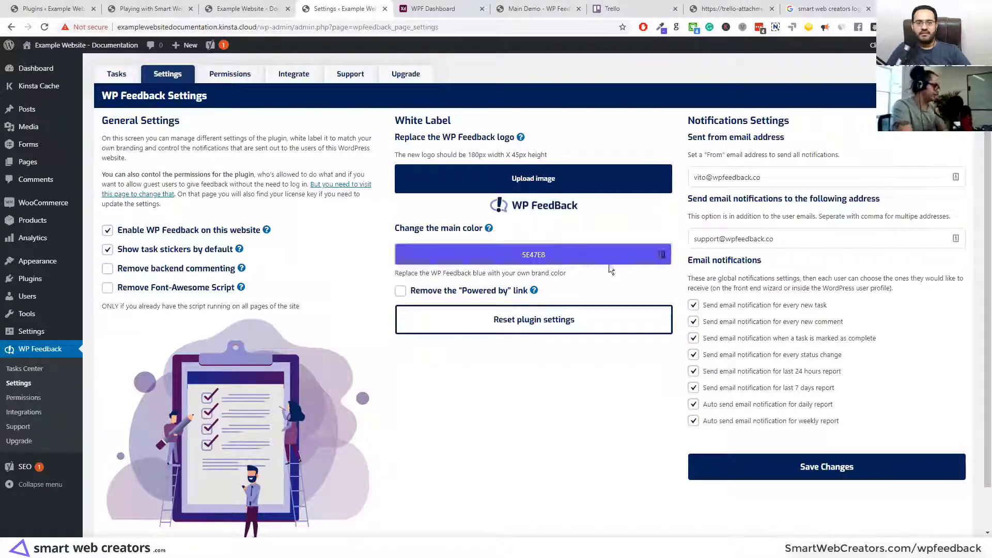
{"action": "left_click", "coordinate": [775, 469]}
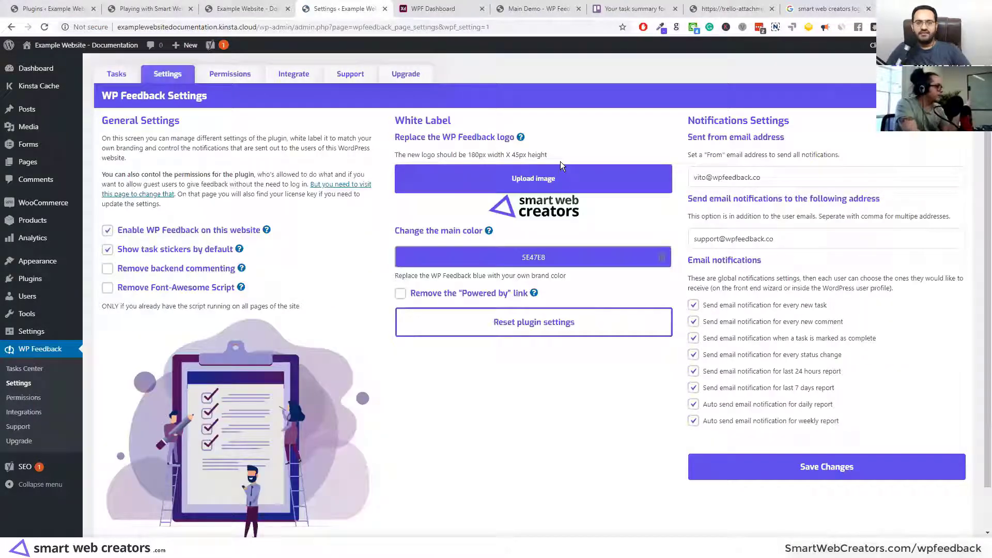
Step: Darken the plugin's main color to 302475 and save the settings
{"action": "left_click", "coordinate": [545, 257]}
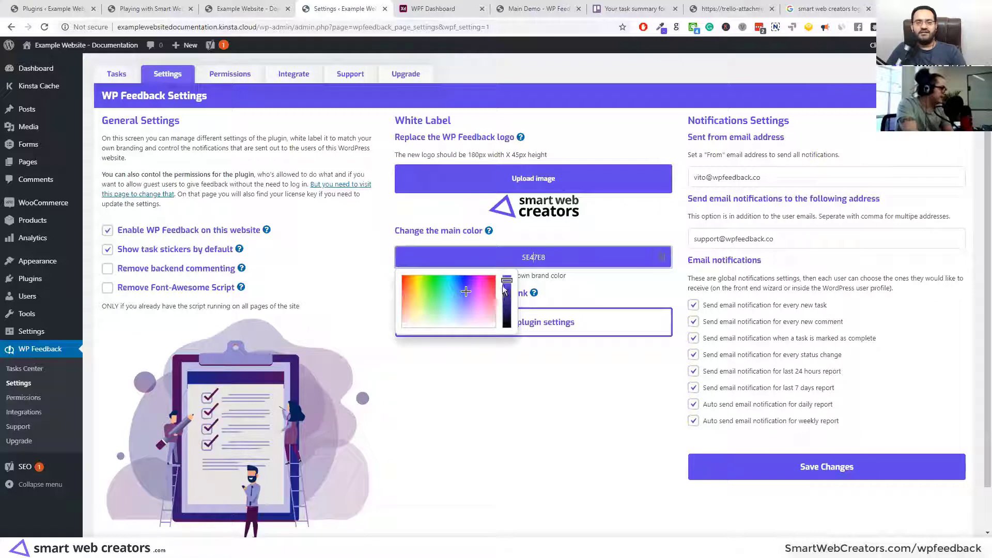
{"action": "left_click_drag", "start_coordinate": [505, 281], "coordinate": [507, 298]}
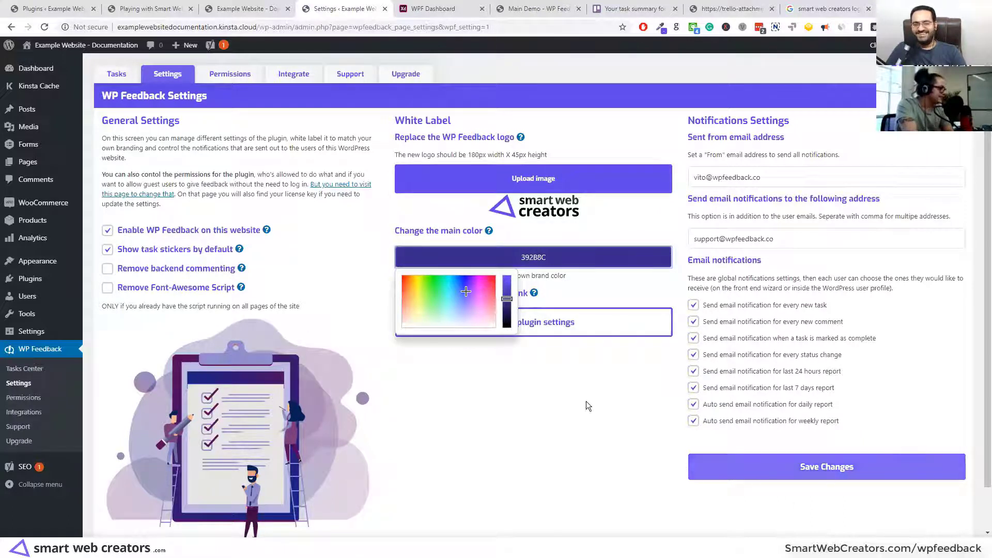
{"action": "left_click_drag", "start_coordinate": [508, 301], "coordinate": [509, 305]}
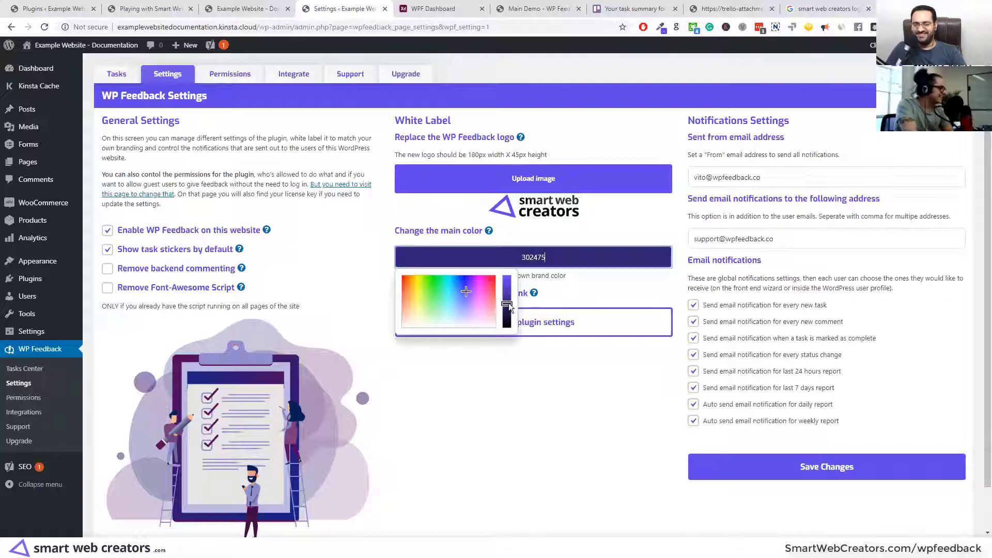
{"action": "left_click", "coordinate": [832, 472]}
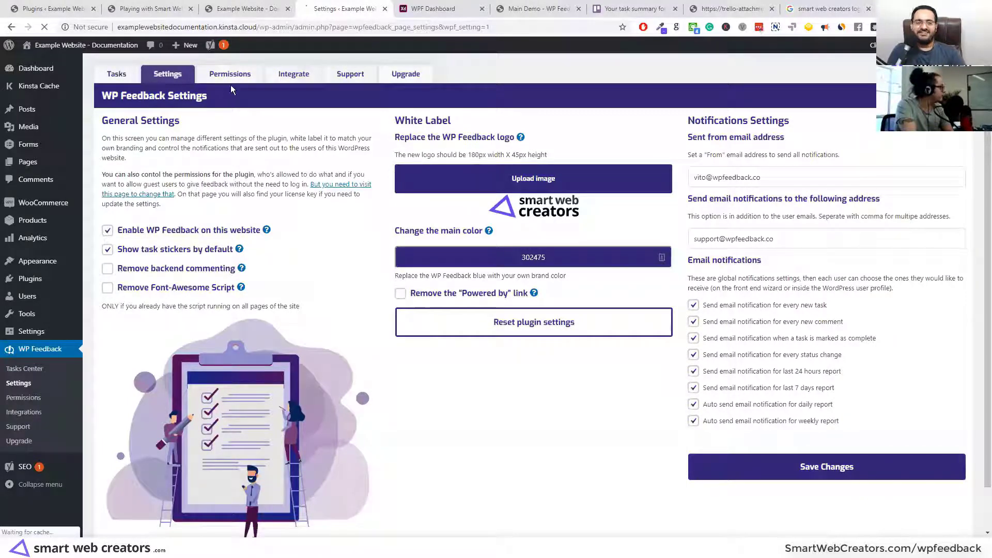
Step: Reload the Example Website homepage and inspect the rebranded task stickers, task 30's comment window and the sidebar task list
{"action": "left_click", "coordinate": [247, 8]}
{"action": "key", "text": "F5"}
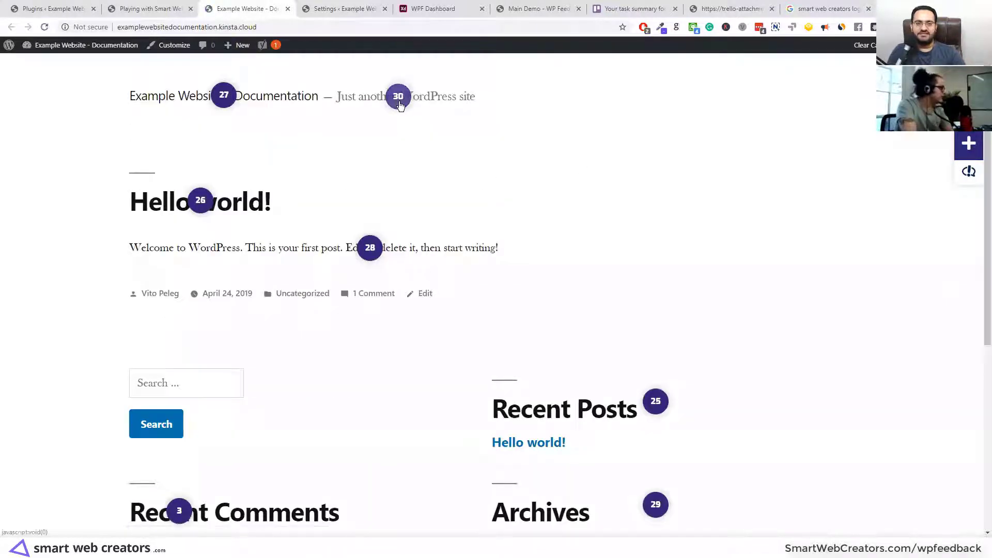
{"action": "left_click", "coordinate": [398, 98]}
{"action": "left_click", "coordinate": [476, 129]}
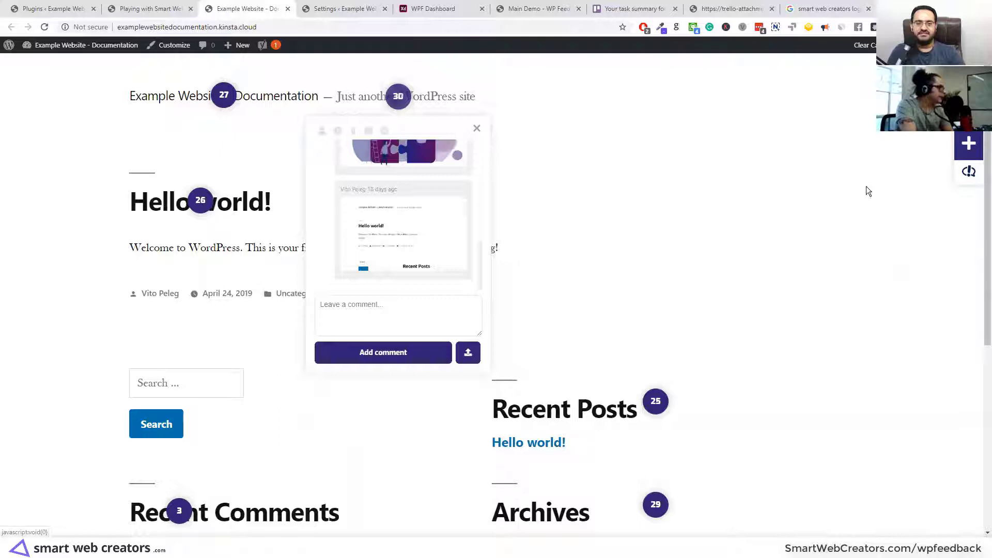
{"action": "left_click", "coordinate": [939, 202]}
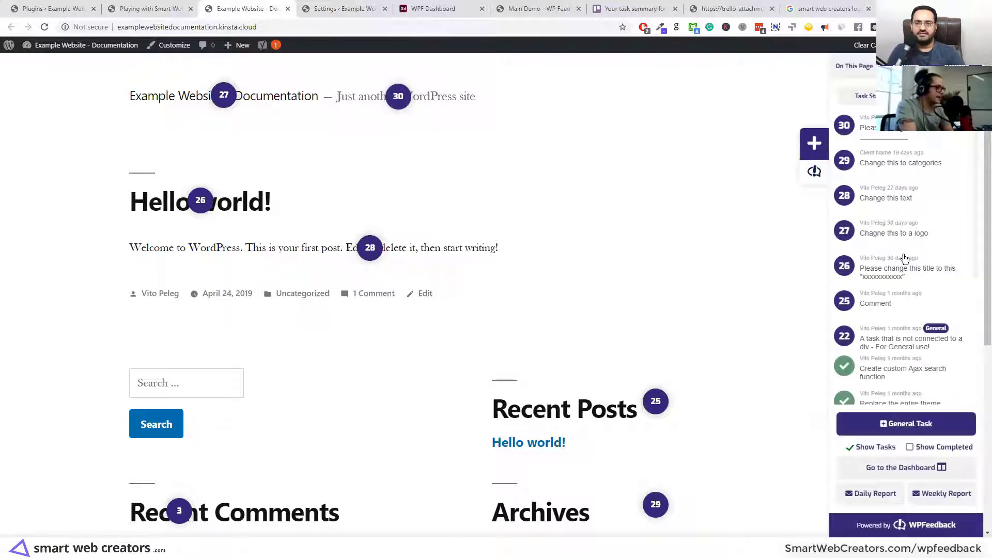
{"action": "scroll", "coordinate": [909, 274], "scroll_direction": "down", "scroll_amount": 5}
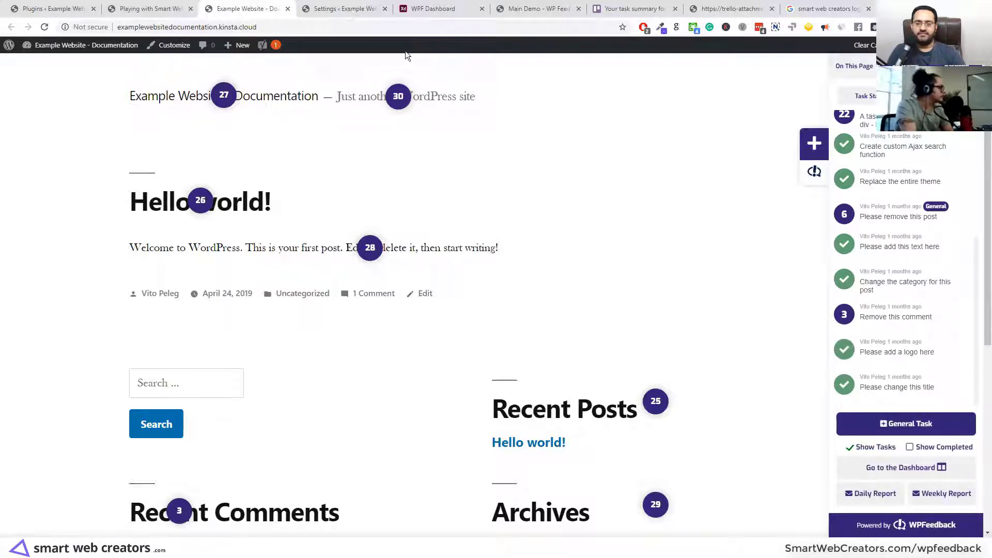
Step: Remove the "Powered by" link in the plugin settings, save, and reload the homepage to check its task sidebar
{"action": "key", "text": "ctrl+Tab"}
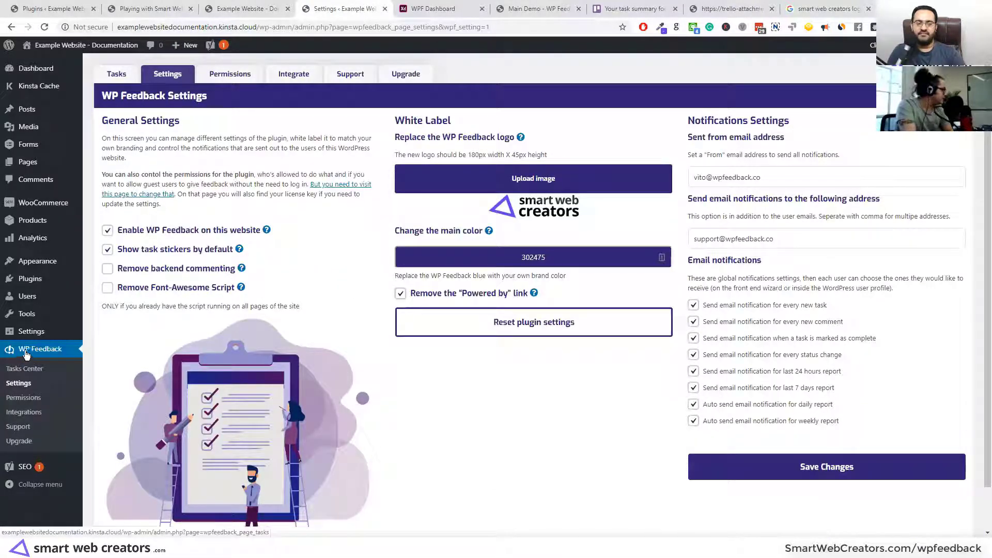
{"action": "left_click", "coordinate": [806, 463]}
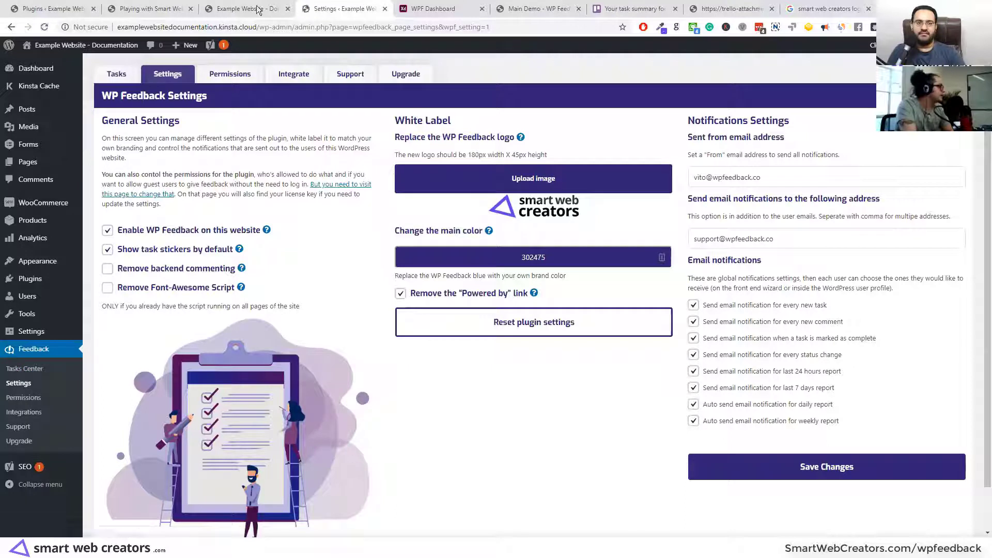
{"action": "left_click", "coordinate": [280, 9]}
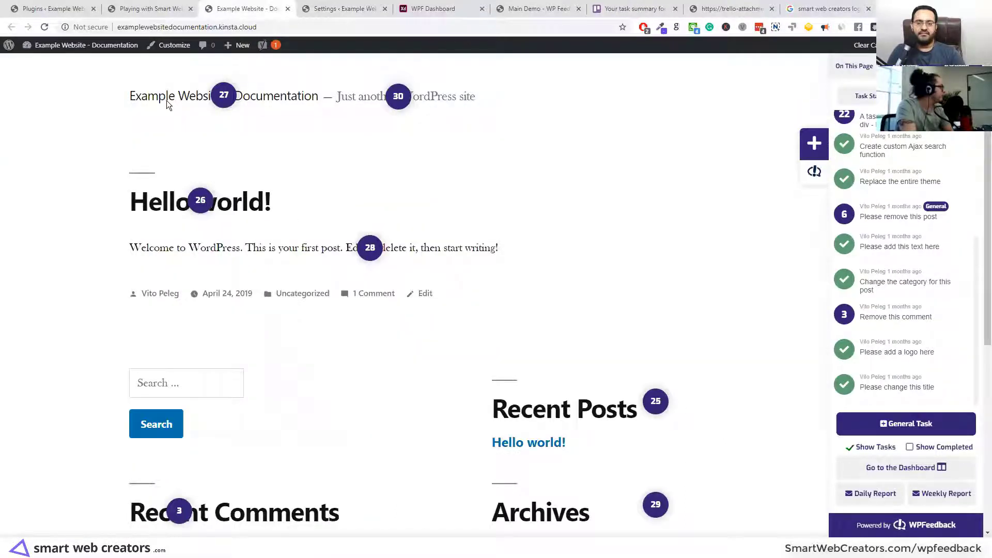
{"action": "left_click", "coordinate": [44, 26]}
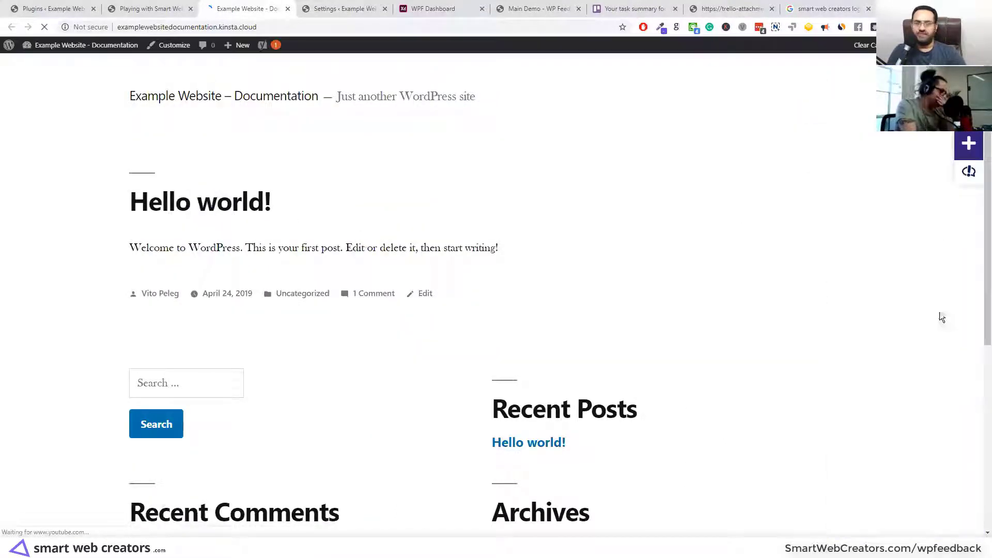
{"action": "left_click", "coordinate": [968, 171]}
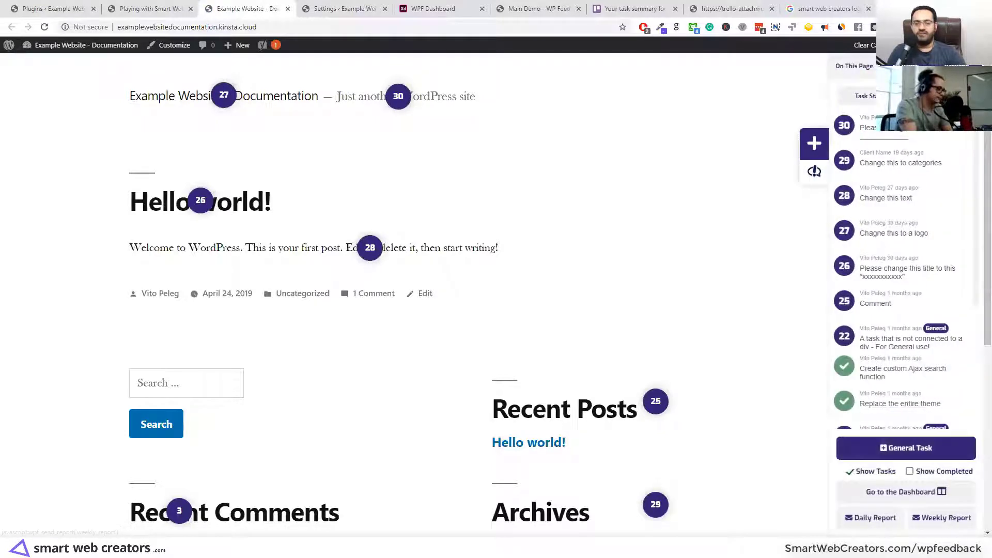
Step: Look at the WP Feedback demo site and return to the plugin settings page
{"action": "left_click", "coordinate": [319, 9]}
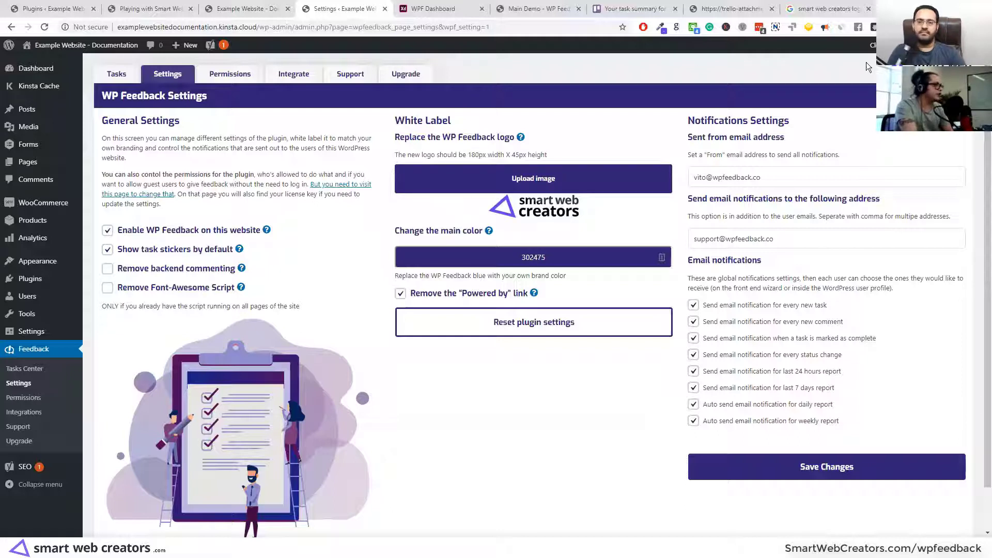
{"action": "left_click", "coordinate": [537, 8]}
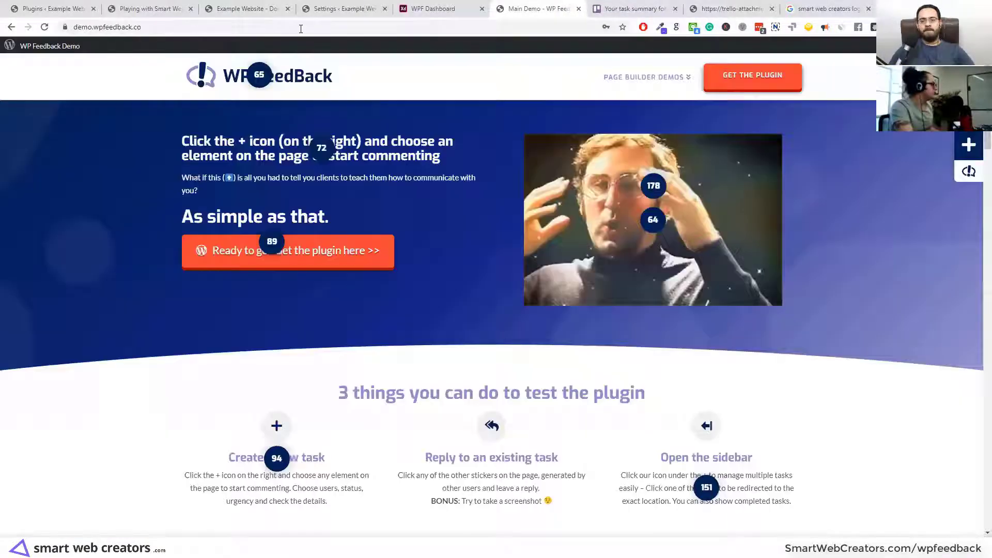
{"action": "left_click", "coordinate": [320, 10]}
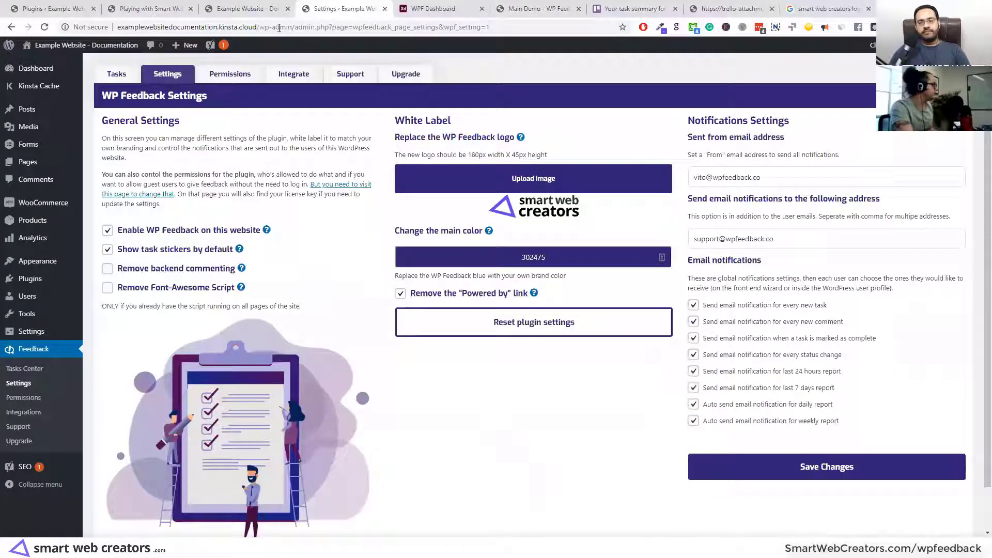
Step: Copy the Example Website homepage address and open it in a new incognito window
{"action": "left_click", "coordinate": [248, 9]}
{"action": "left_click", "coordinate": [471, 27]}
{"action": "key", "text": "ctrl+c"}
{"action": "left_click", "coordinate": [983, 27]}
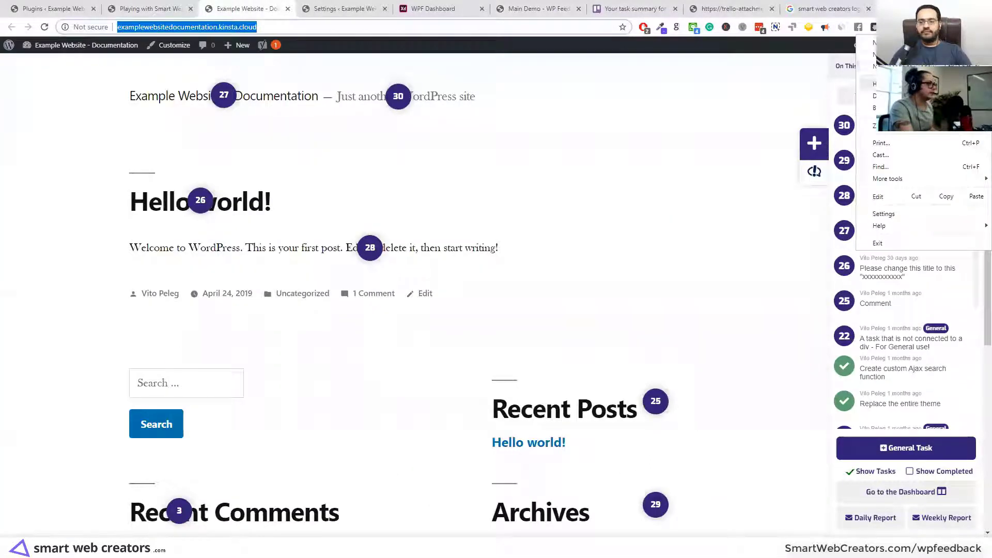
{"action": "left_click", "coordinate": [901, 66]}
{"action": "key", "text": "ctrl+v"}
{"action": "key", "text": "Return"}
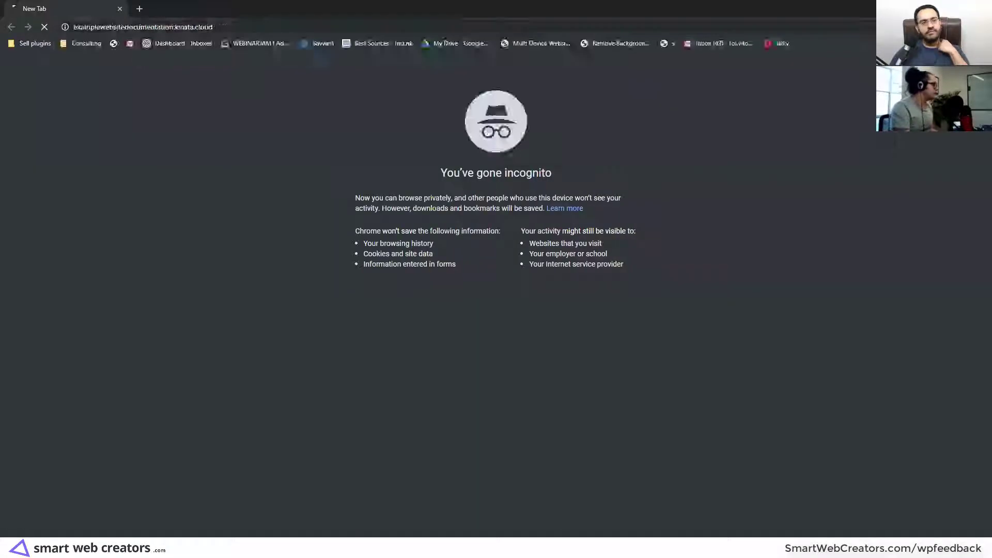
Step: Look at task 30's comment window on the homepage as a logged-out guest and close it
{"action": "left_click", "coordinate": [330, 25]}
{"action": "left_click", "coordinate": [331, 24]}
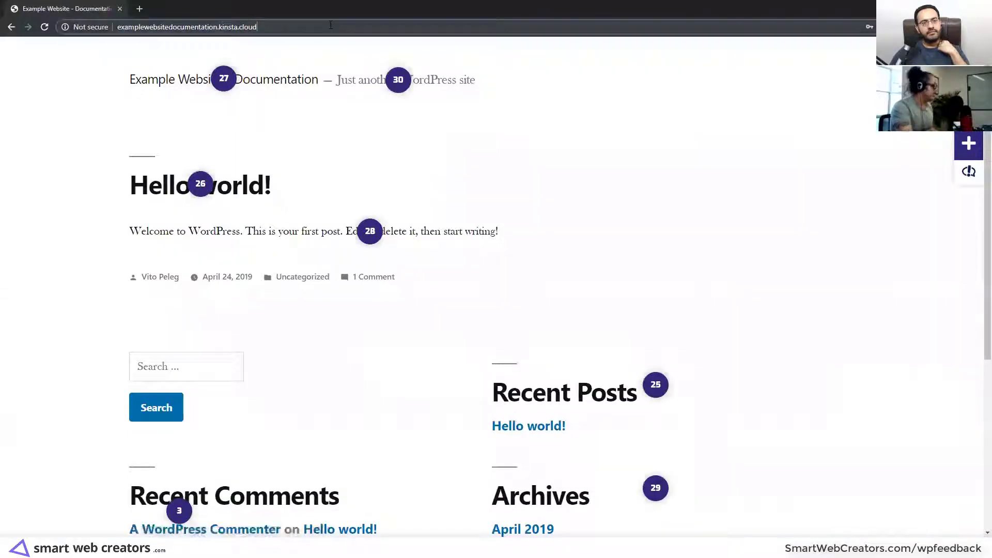
{"action": "left_click", "coordinate": [398, 84]}
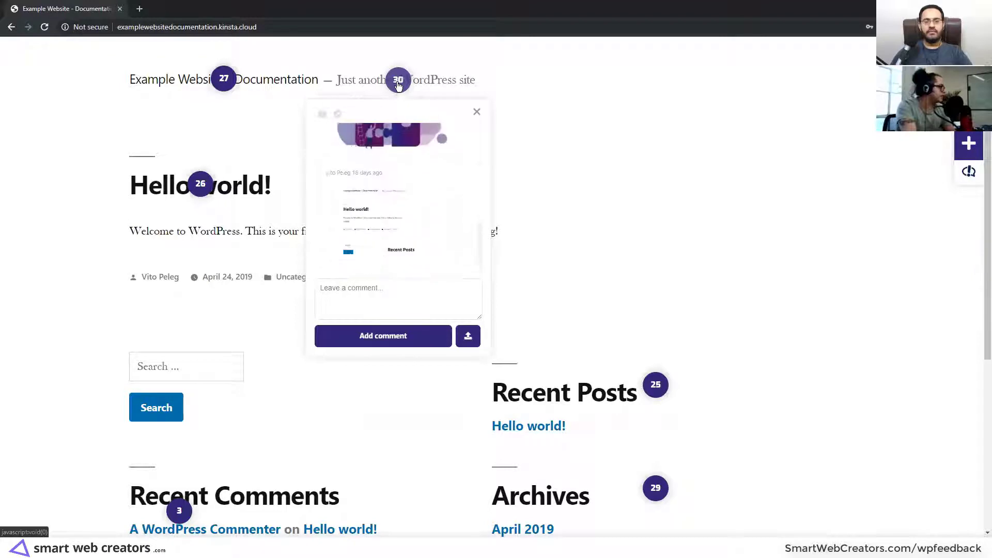
{"action": "left_click", "coordinate": [397, 84]}
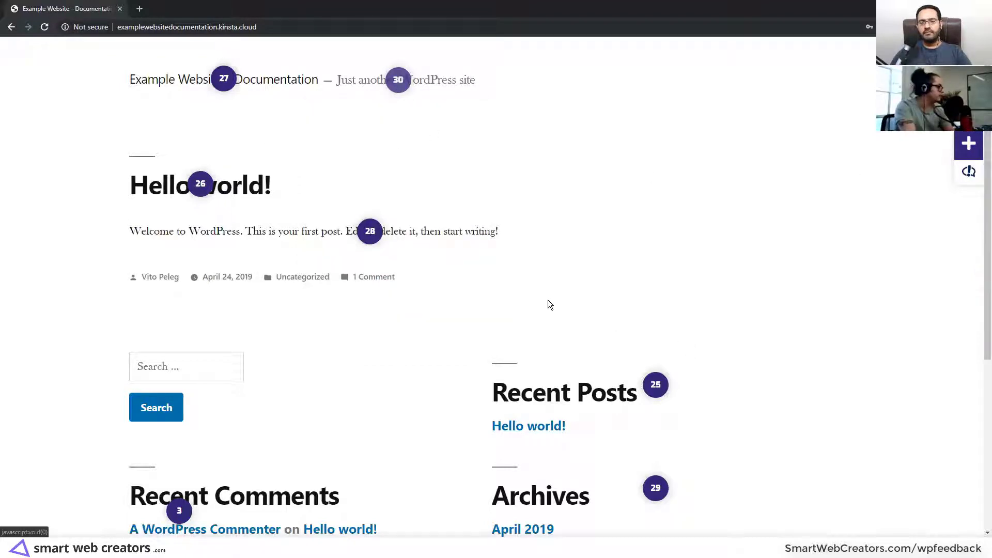
Step: Load the homepage with the parameter /?wpf_login=1 added to its address
{"action": "left_click", "coordinate": [312, 29]}
{"action": "left_click", "coordinate": [312, 30]}
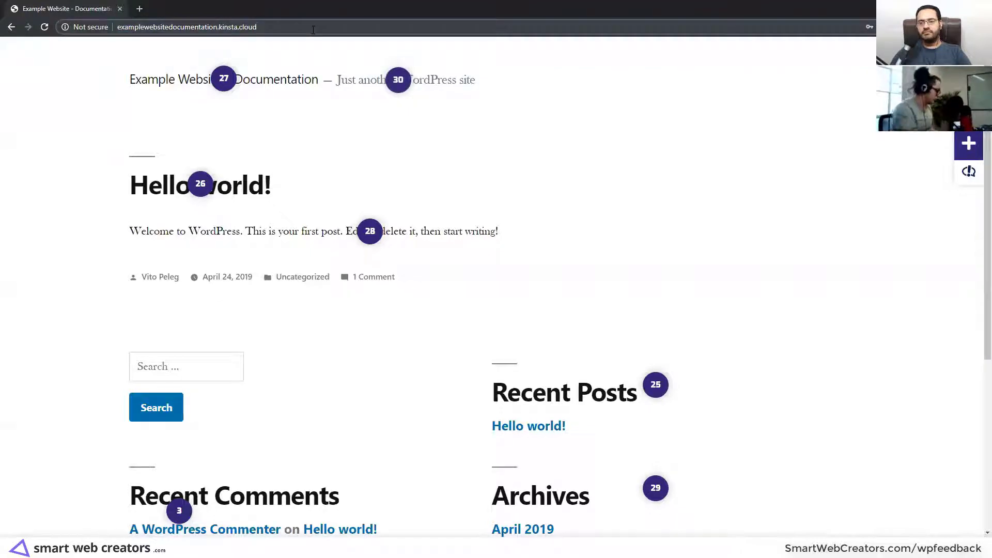
{"action": "type", "text": "/?"}
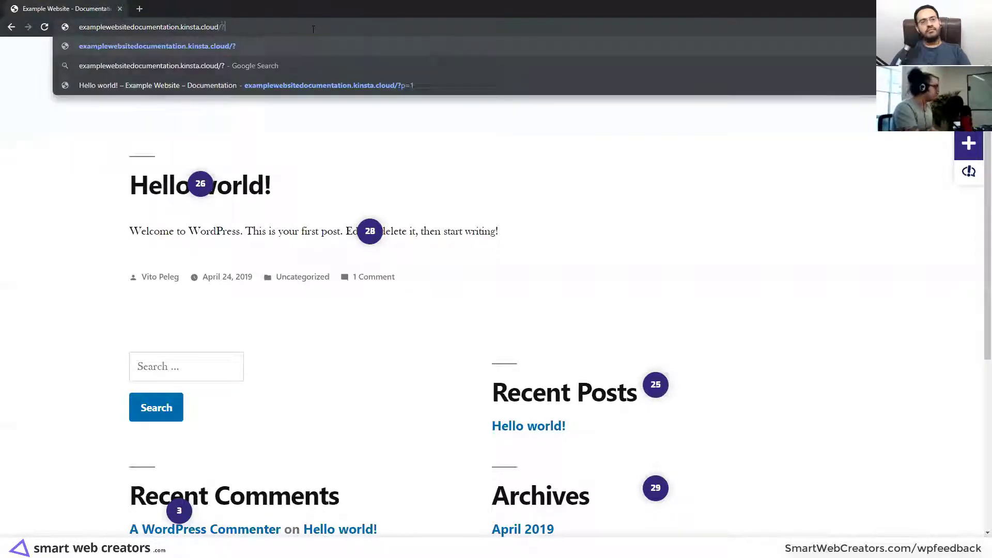
{"action": "type", "text": "w"}
{"action": "type", "text": "p"}
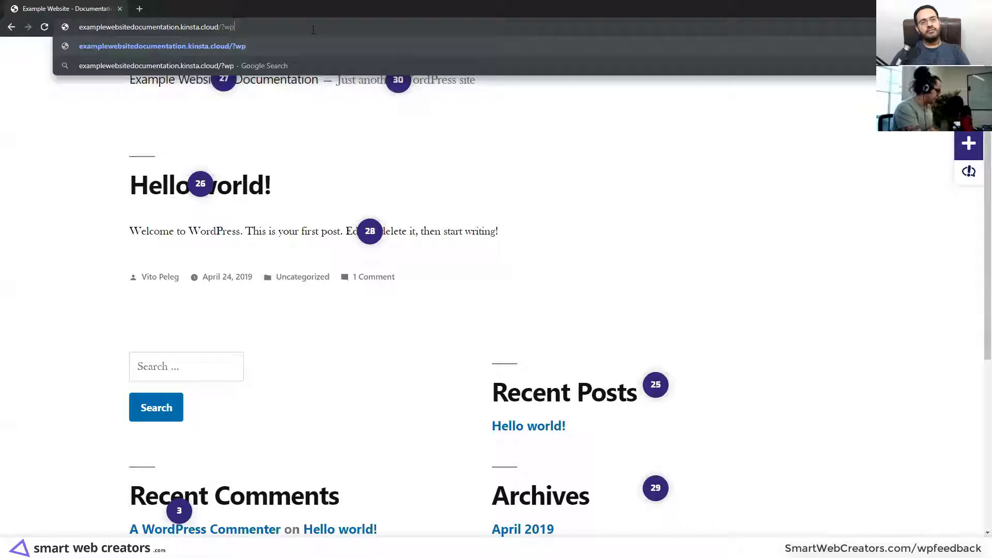
{"action": "type", "text": "f_login"}
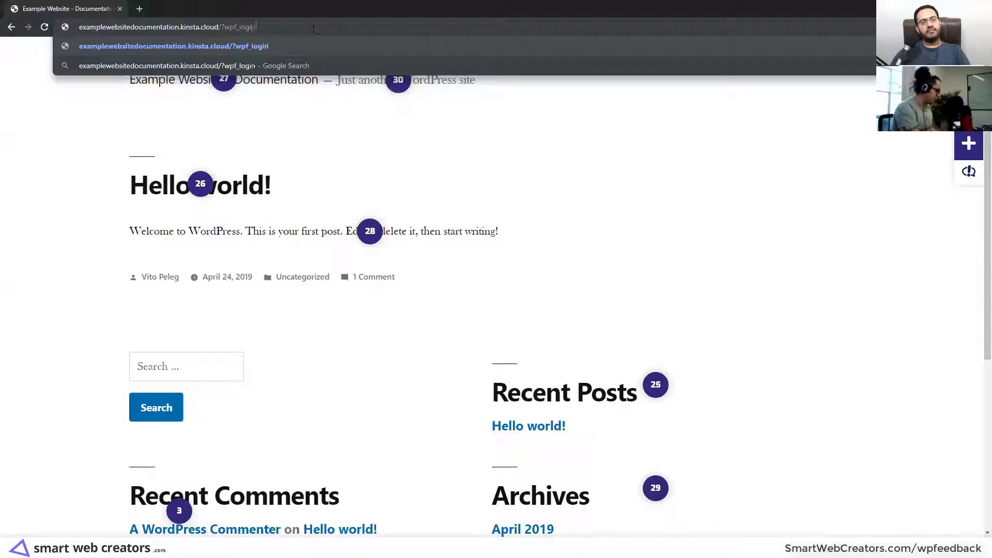
{"action": "type", "text": "=1"}
{"action": "key", "text": "Return"}
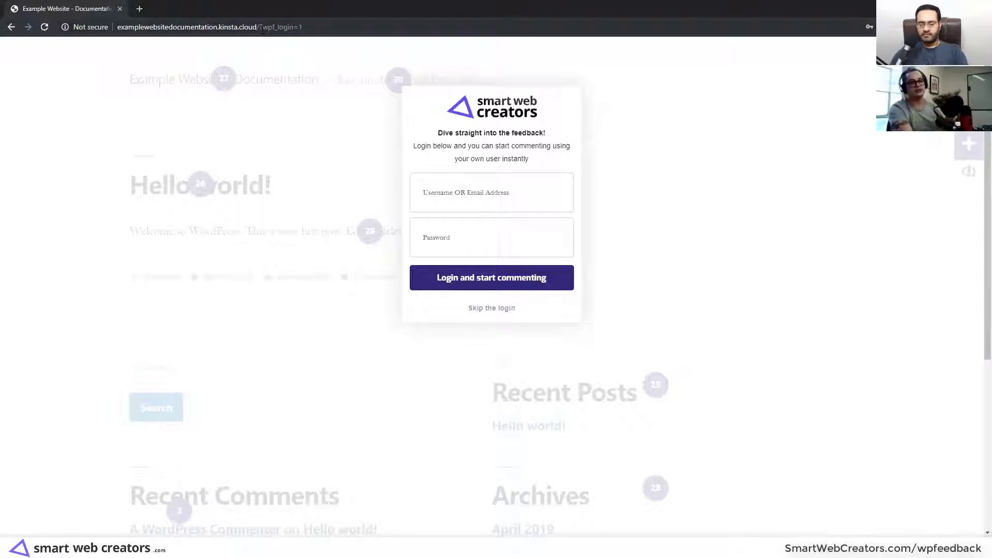
Step: Fill in the username and account password in the branded login form and log in to start commenting
{"action": "left_click", "coordinate": [449, 194]}
{"action": "left_click", "coordinate": [457, 230]}
{"action": "left_click", "coordinate": [471, 278]}
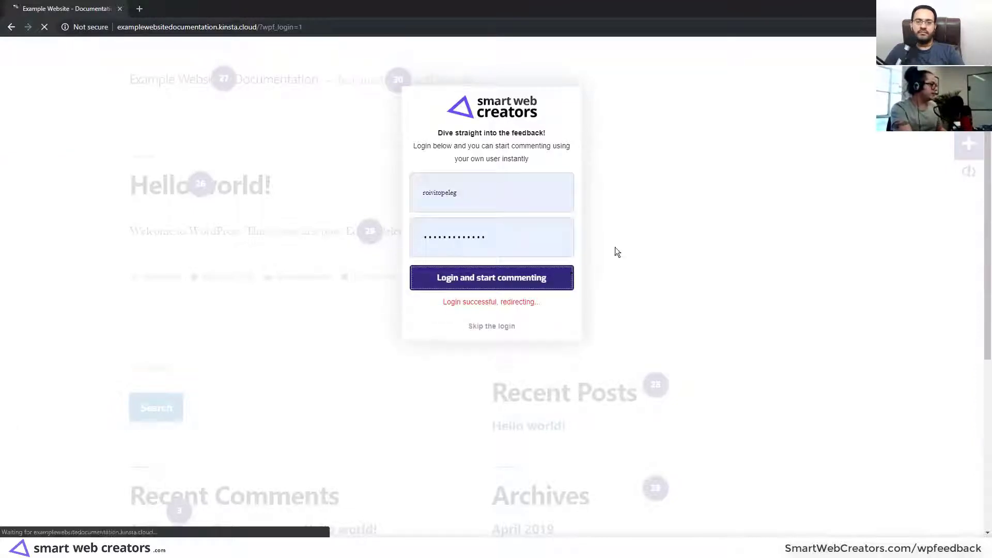
Step: Look at task 28's comment window as the logged-in user and close the incognito window
{"action": "left_click", "coordinate": [370, 248]}
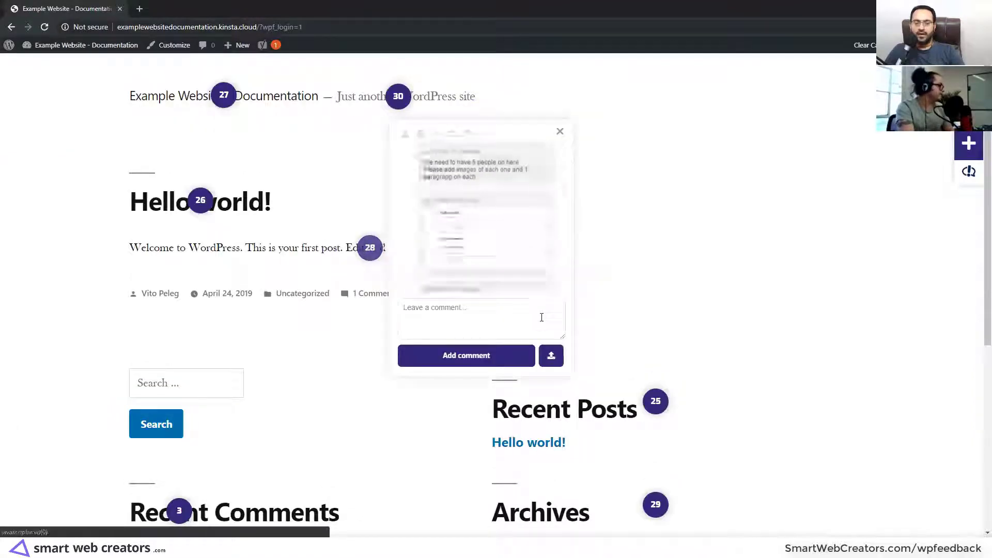
{"action": "left_click", "coordinate": [560, 133]}
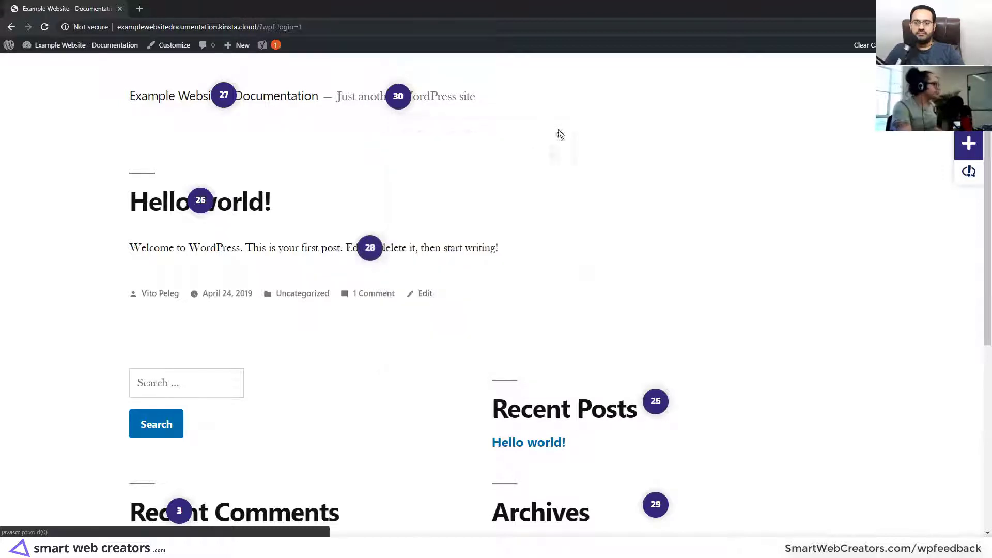
{"action": "left_click", "coordinate": [120, 9]}
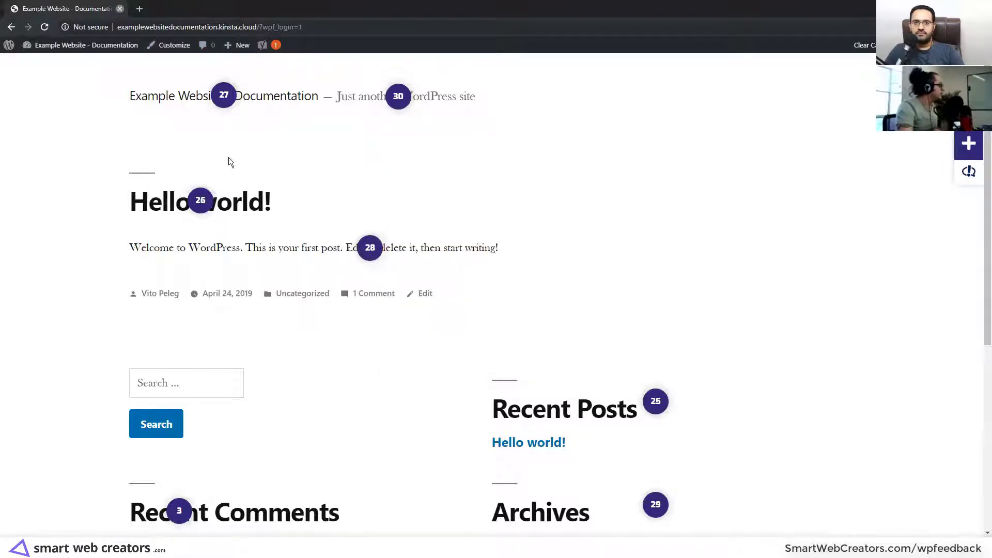
{"action": "left_click", "coordinate": [535, 156]}
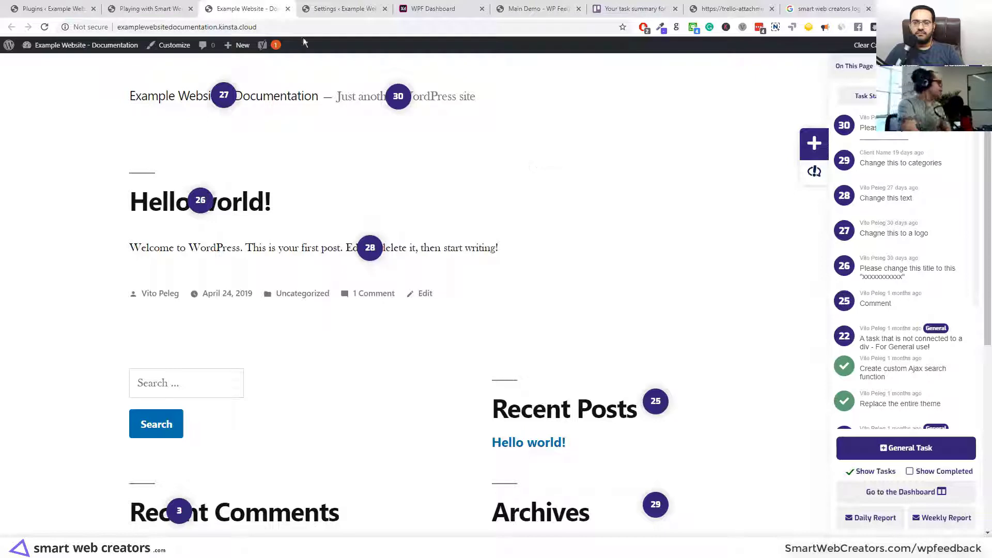
Step: Return to the plugin settings and examine the address field for additional email notifications
{"action": "left_click", "coordinate": [125, 11]}
{"action": "left_click", "coordinate": [334, 11]}
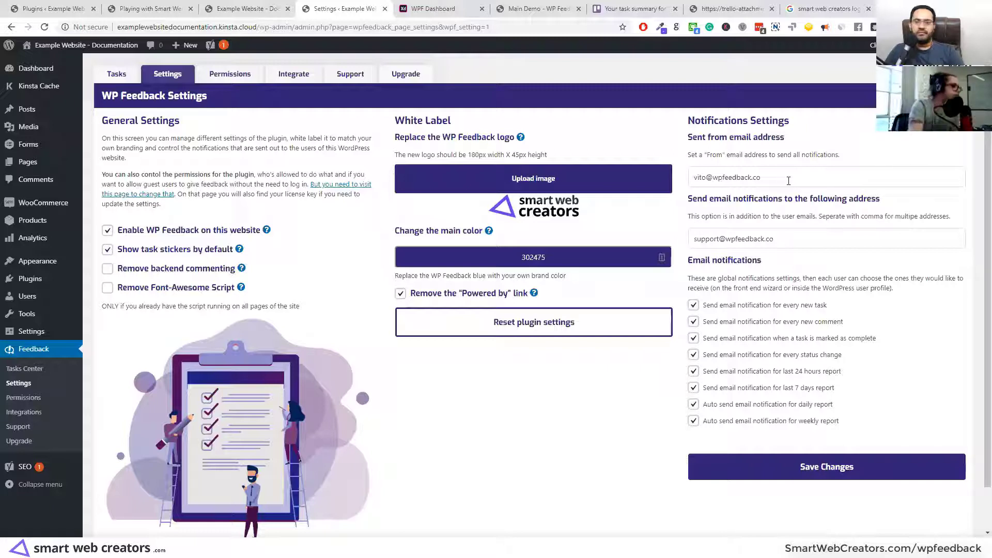
{"action": "left_click", "coordinate": [786, 241]}
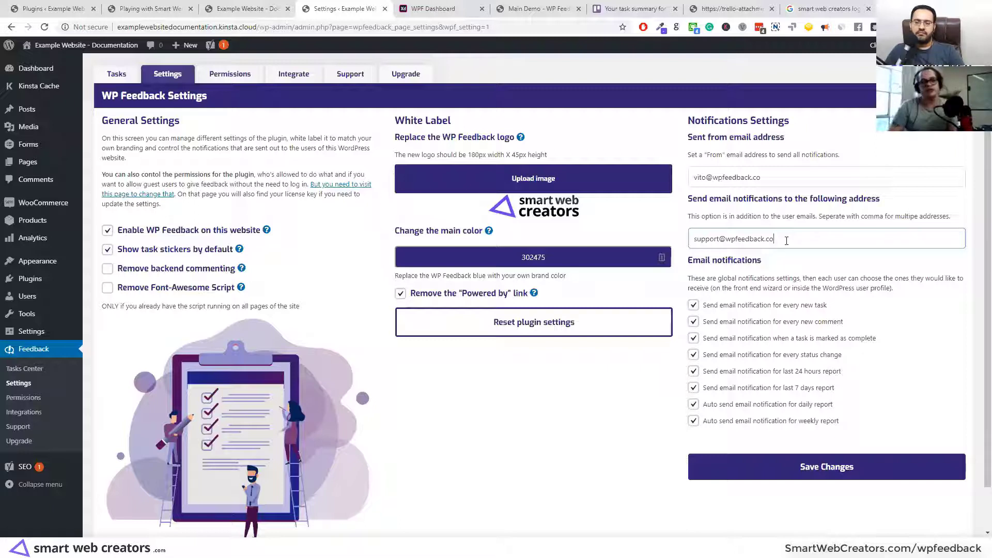
{"action": "left_click_drag", "start_coordinate": [786, 241], "coordinate": [699, 240]}
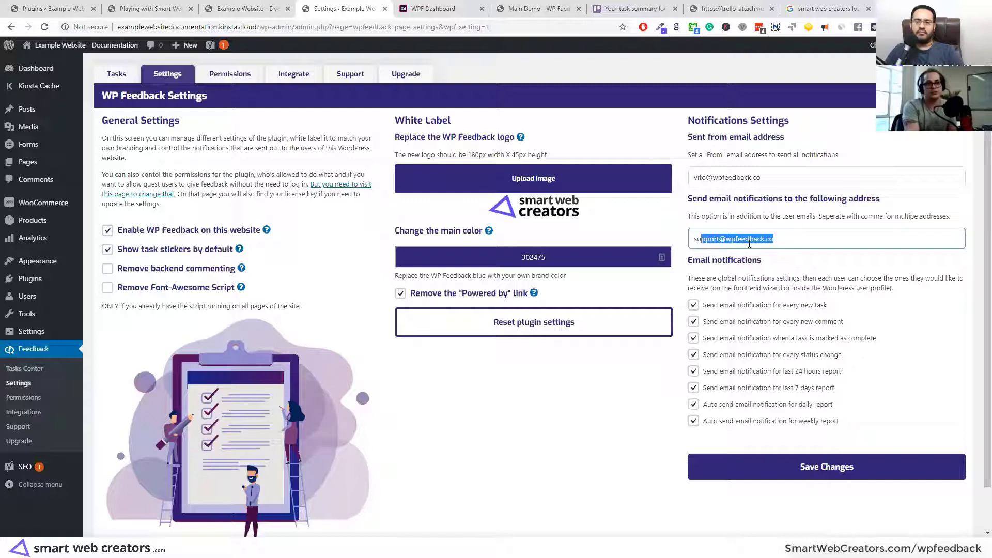
{"action": "left_click_drag", "start_coordinate": [749, 244], "coordinate": [693, 240]}
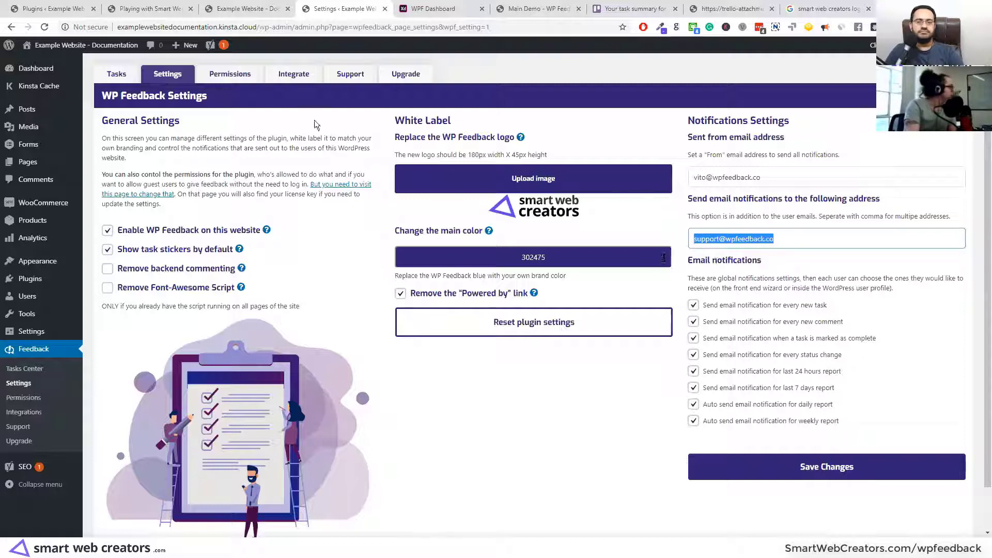
Step: Open the plugin's Permissions page and review the Client (Website Owner) column and the user roles allowed to create tasks
{"action": "left_click", "coordinate": [237, 78]}
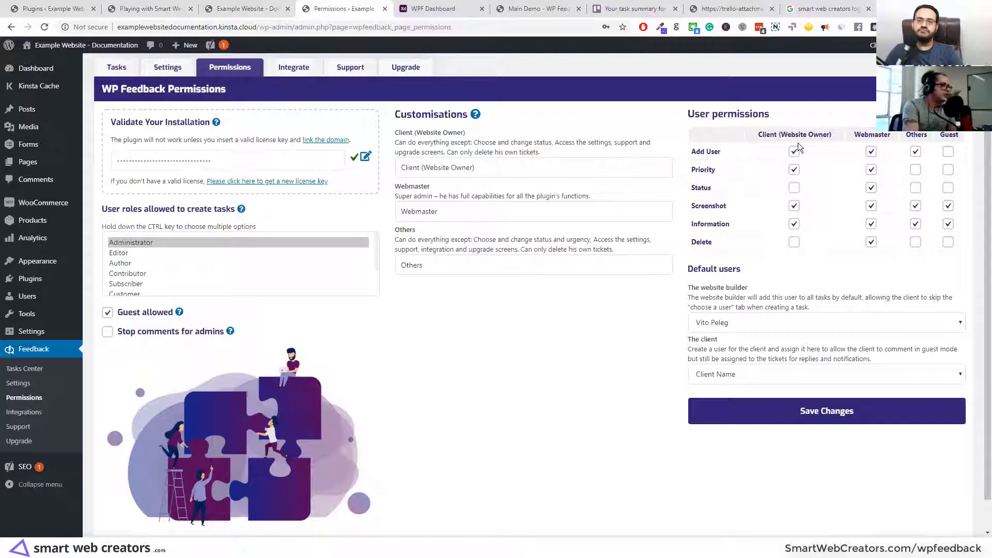
{"action": "left_click_drag", "start_coordinate": [769, 134], "coordinate": [819, 134]}
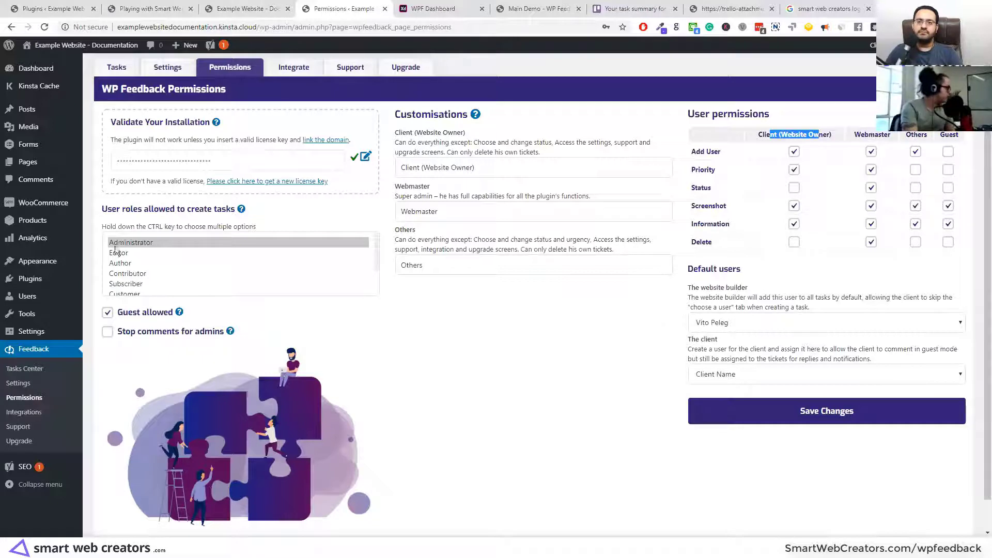
{"action": "scroll", "coordinate": [131, 260], "scroll_direction": "down", "scroll_amount": 1}
{"action": "scroll", "coordinate": [131, 259], "scroll_direction": "up", "scroll_amount": 1}
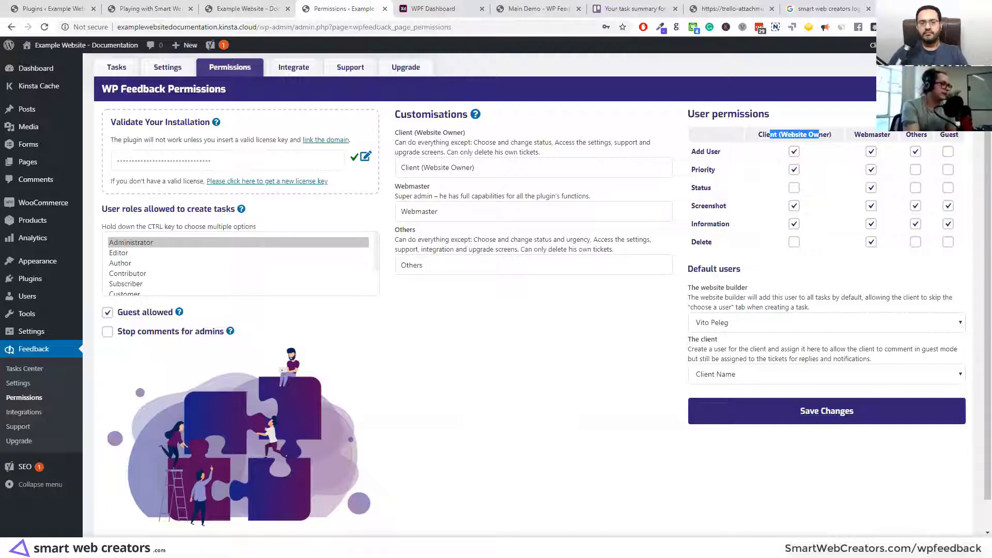
Step: Examine the Add User and Status permissions of Client (Website Owner) and the columns for the other user types
{"action": "left_click", "coordinate": [796, 150]}
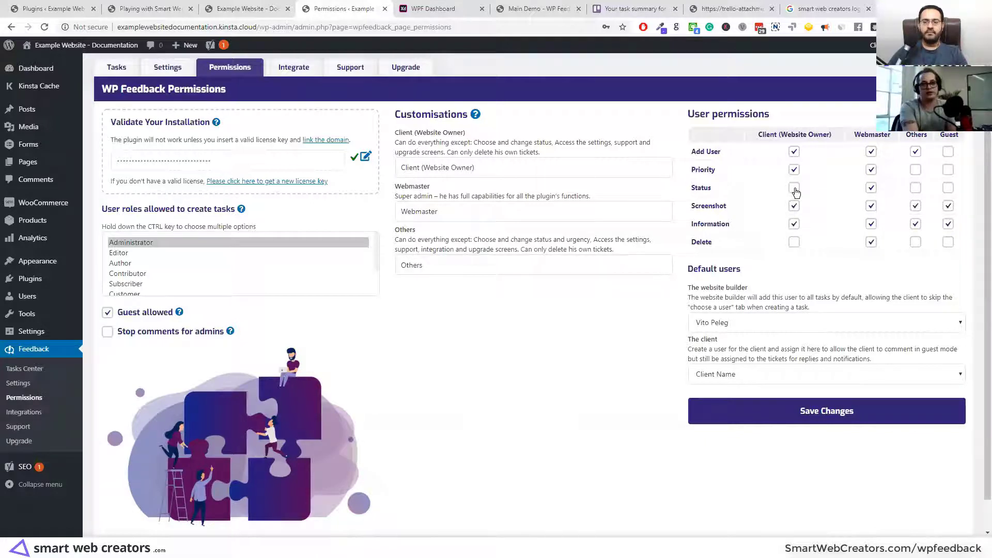
{"action": "left_click", "coordinate": [794, 188]}
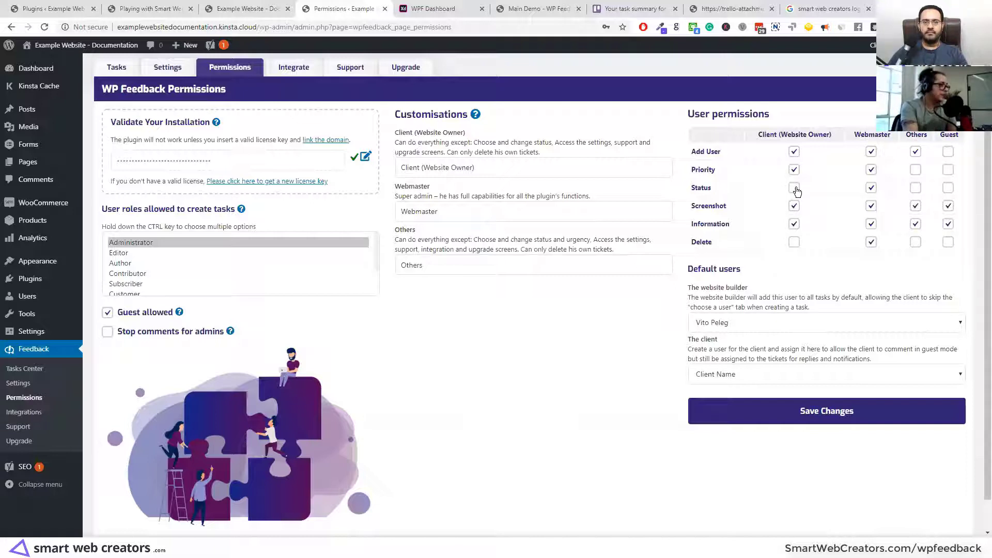
{"action": "left_click", "coordinate": [797, 189]}
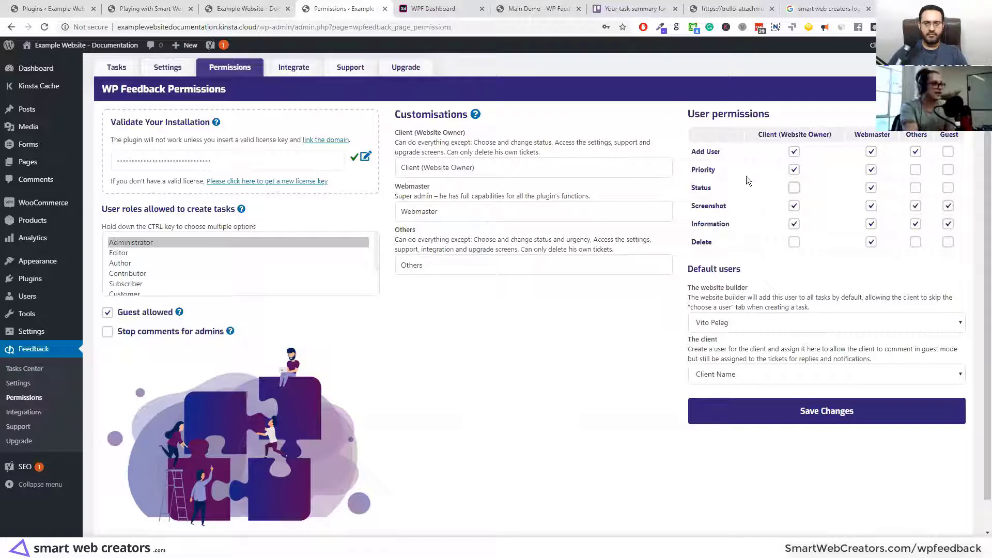
{"action": "left_click_drag", "start_coordinate": [767, 137], "coordinate": [801, 135]}
{"action": "left_click", "coordinate": [884, 135]}
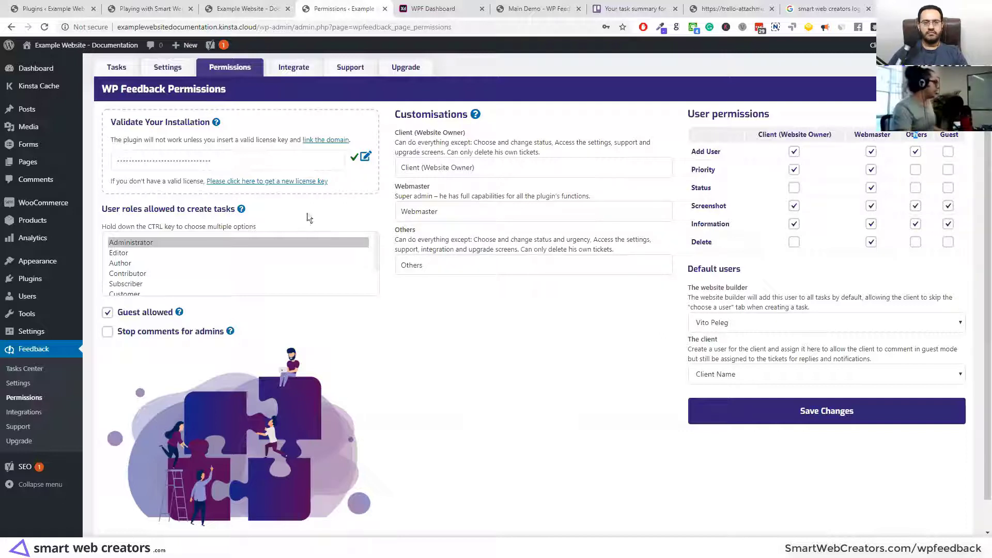
Step: Look at the plugin's Integrate page, revisit Permissions and open the Tasks Center
{"action": "left_click", "coordinate": [299, 77]}
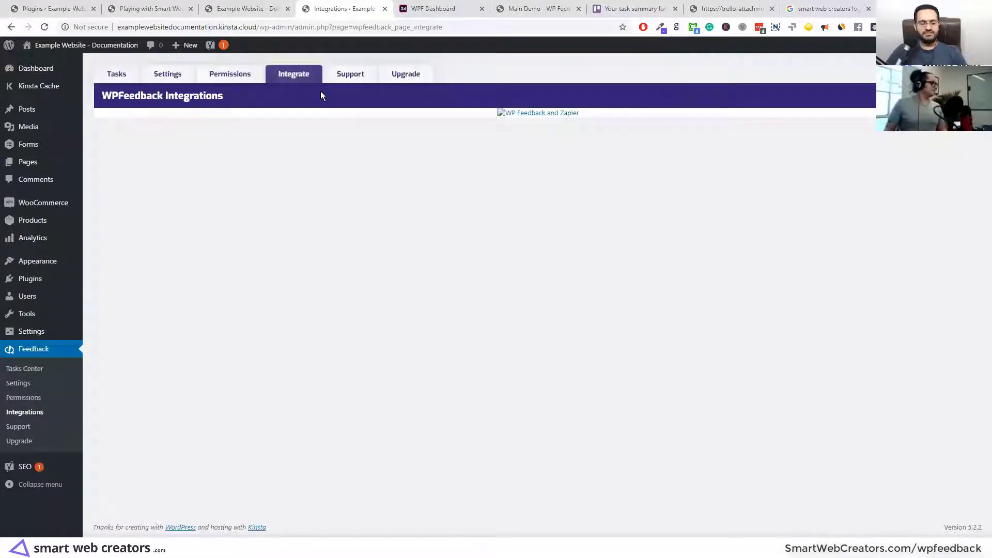
{"action": "left_click", "coordinate": [239, 80]}
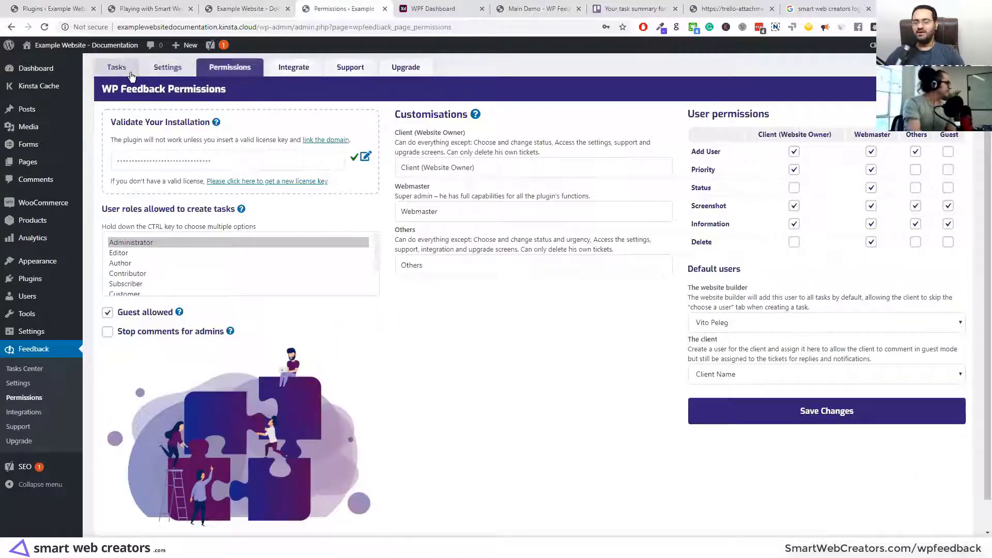
{"action": "left_click", "coordinate": [117, 68]}
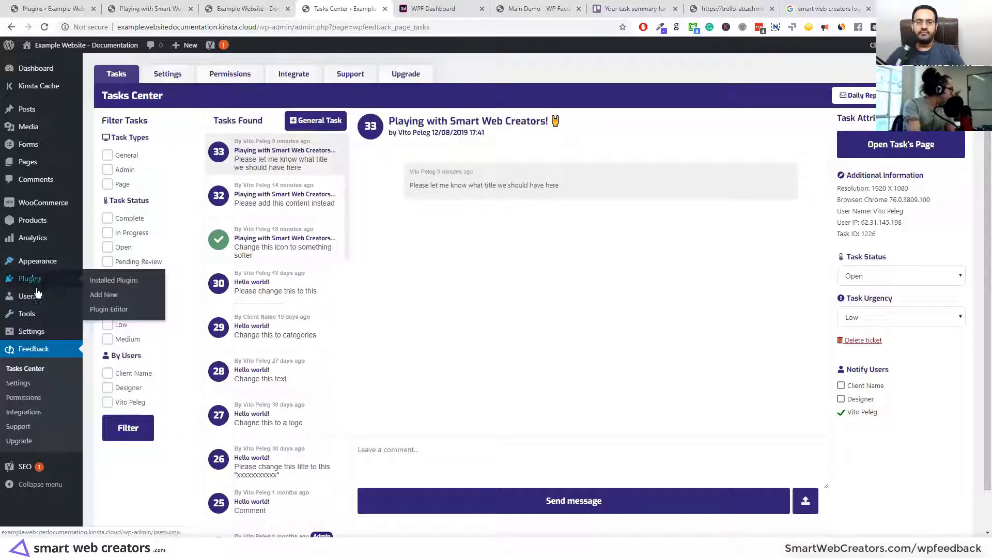
Step: Open your own WordPress user profile and check the WP Feedback user type choices, keeping Webmaster selected
{"action": "mouse_move", "coordinate": [63, 304]}
{"action": "left_click", "coordinate": [107, 326]}
{"action": "scroll", "coordinate": [301, 179], "scroll_direction": "down", "scroll_amount": 15}
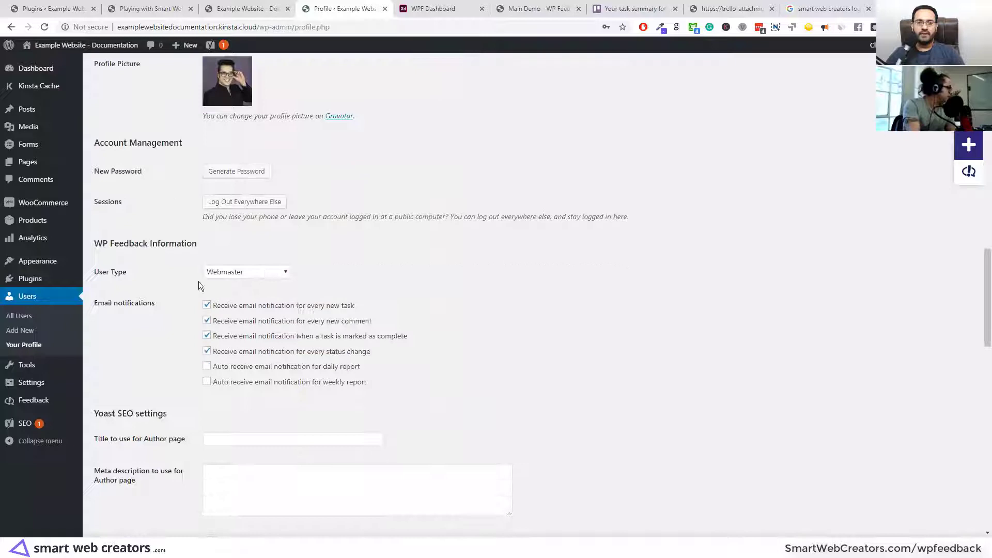
{"action": "left_click_drag", "start_coordinate": [99, 274], "coordinate": [109, 274]}
{"action": "left_click", "coordinate": [211, 272]}
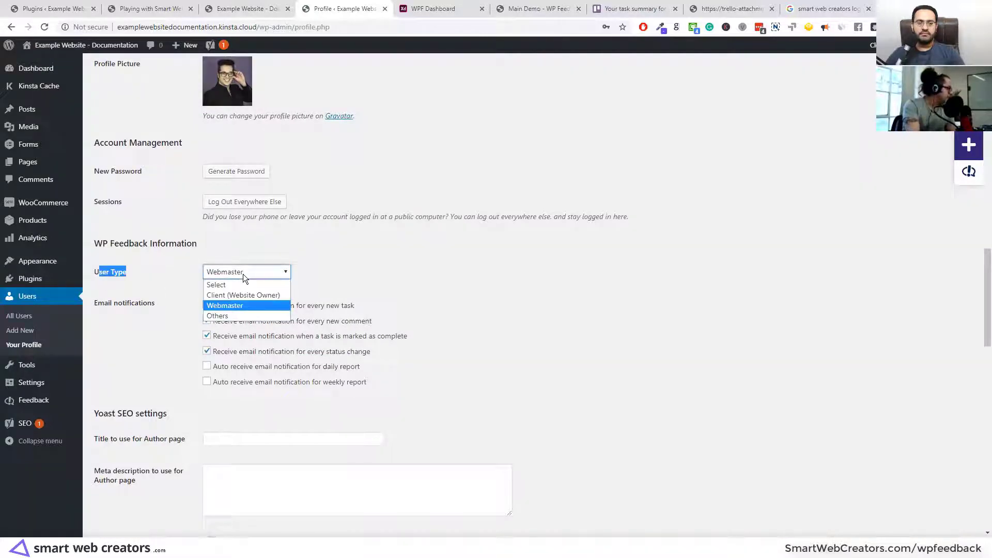
{"action": "left_click", "coordinate": [228, 305]}
Step: Examine the profile's email notification options for new tasks, new comments and tasks marked as complete
{"action": "scroll", "coordinate": [261, 314], "scroll_direction": "down", "scroll_amount": 1}
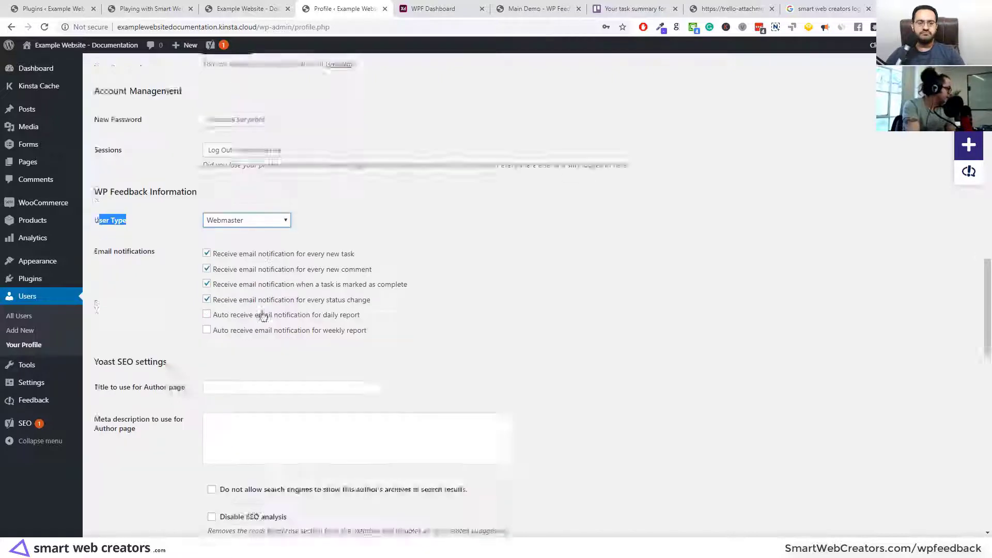
{"action": "scroll", "coordinate": [263, 317], "scroll_direction": "down", "scroll_amount": 1}
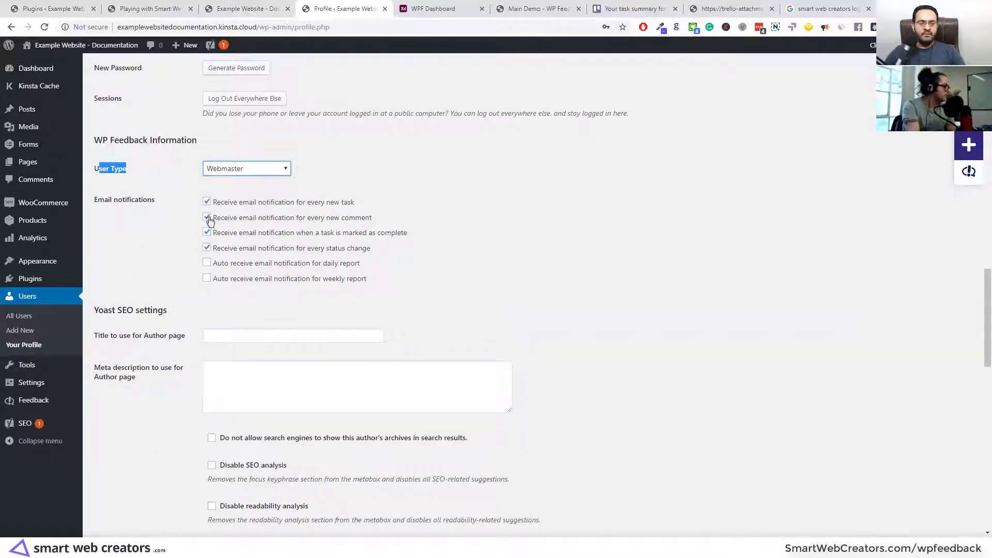
{"action": "left_click", "coordinate": [282, 206]}
{"action": "left_click_drag", "start_coordinate": [234, 203], "coordinate": [362, 222]}
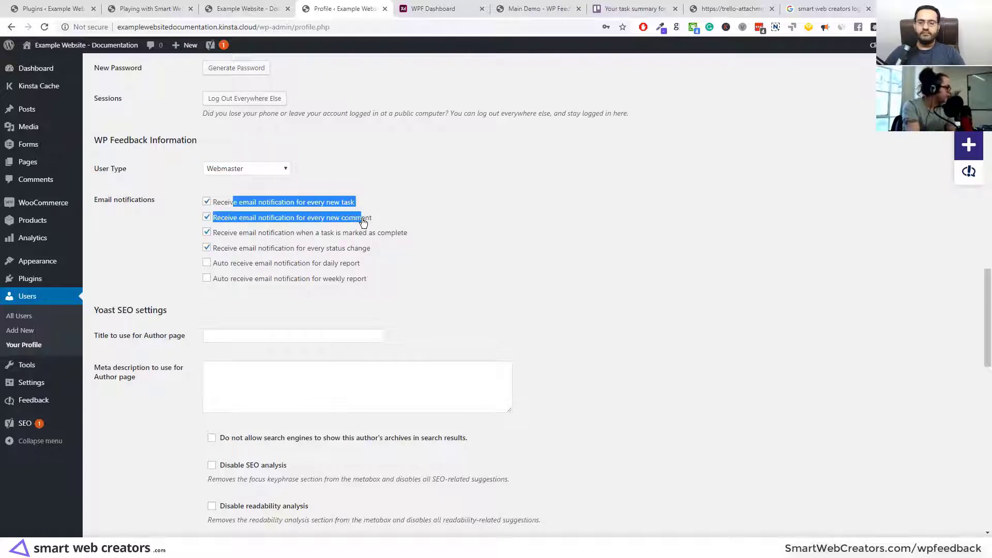
{"action": "left_click_drag", "start_coordinate": [261, 235], "coordinate": [234, 233]}
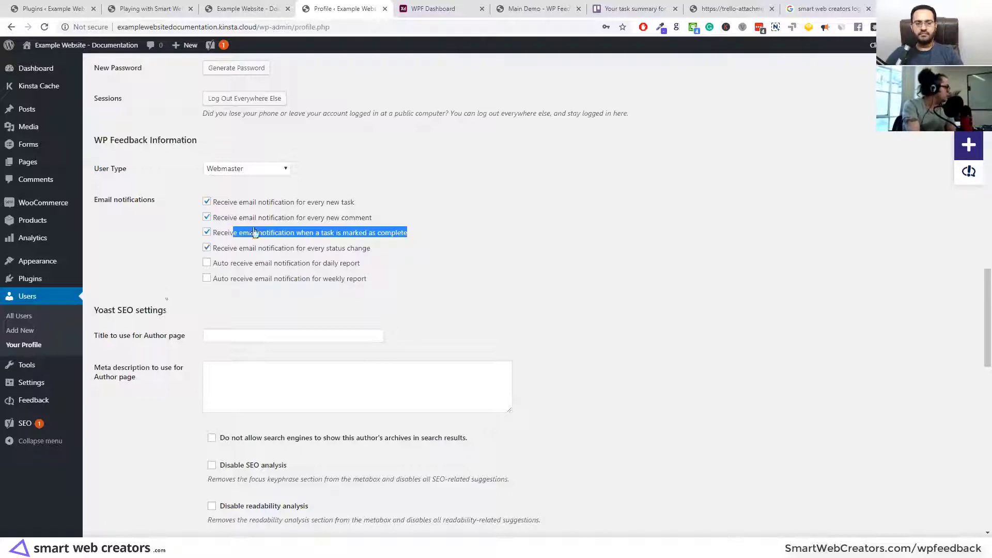
Step: Return to the Tasks Center and look through the older admin and general tasks 7, 9 and 6
{"action": "left_click", "coordinate": [28, 31]}
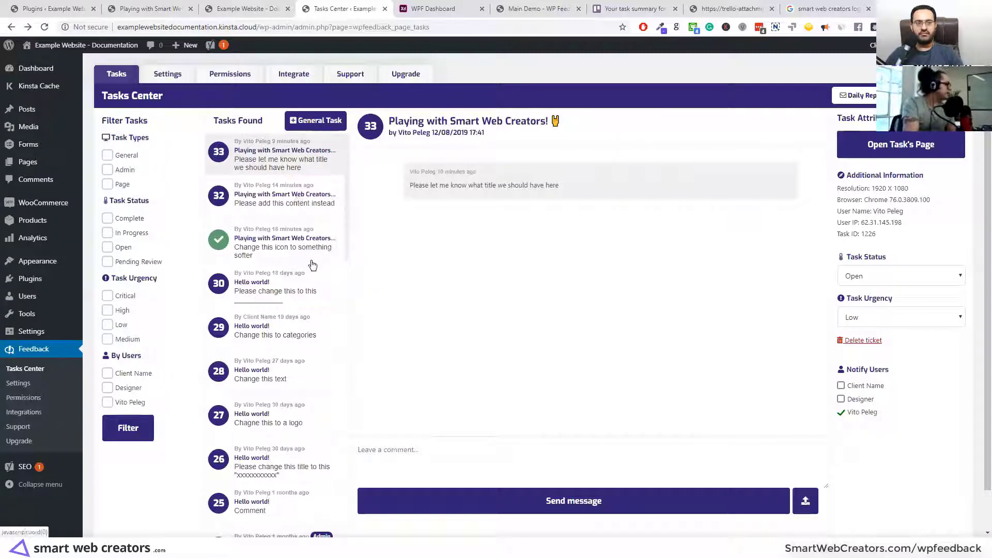
{"action": "scroll", "coordinate": [315, 266], "scroll_direction": "down", "scroll_amount": 20}
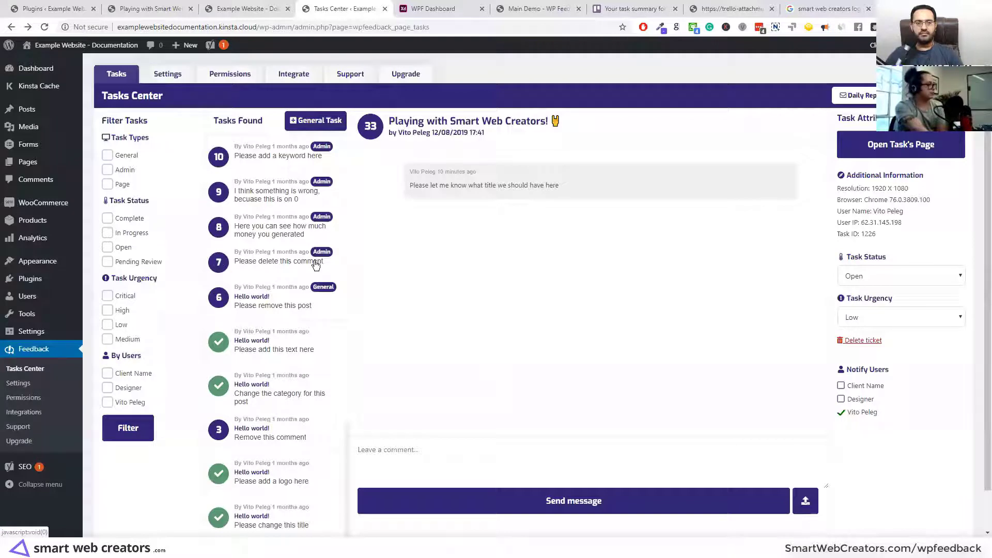
{"action": "left_click", "coordinate": [283, 269]}
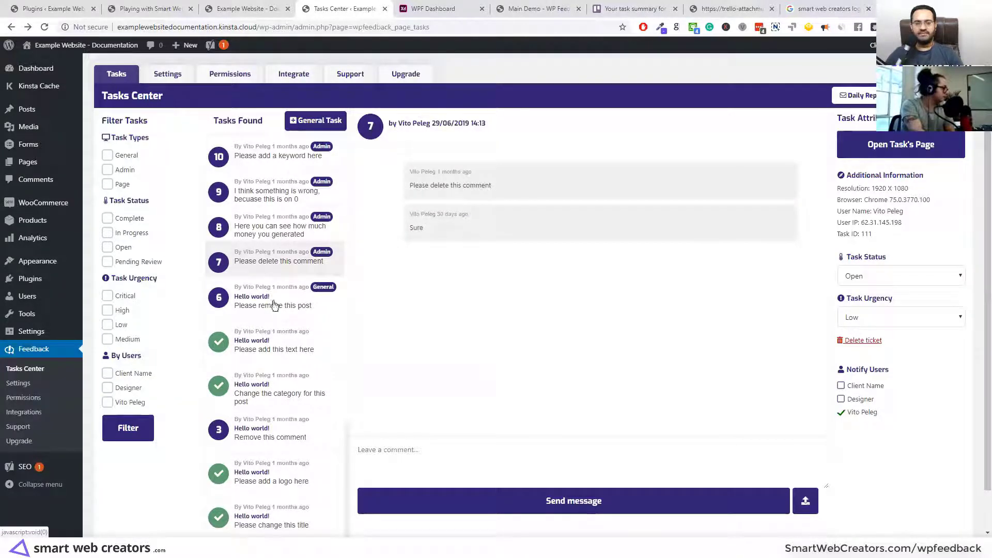
{"action": "left_click", "coordinate": [287, 195]}
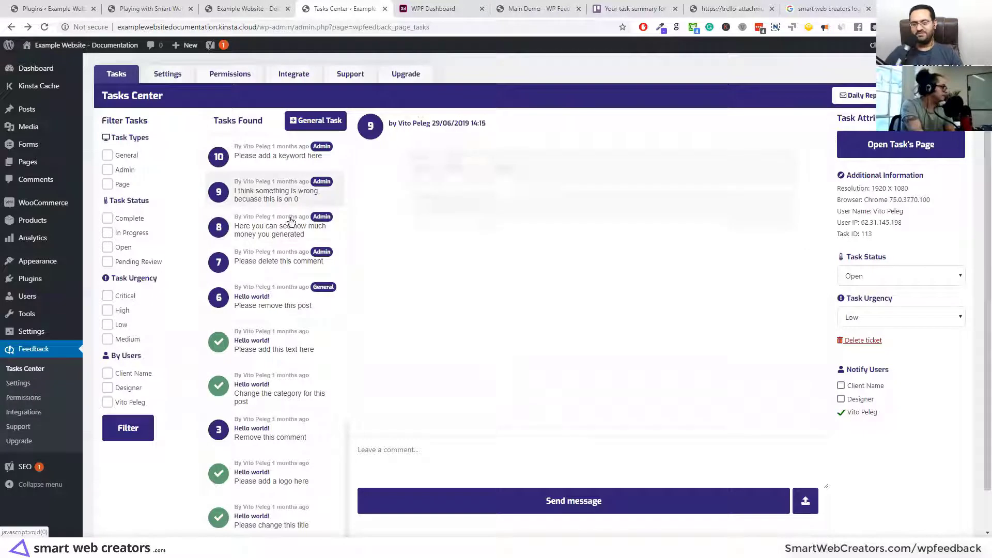
{"action": "left_click", "coordinate": [272, 299]}
Step: Tick the General task type filter and check the status choices of the "Please add a keyword here" task, keeping Open
{"action": "left_click", "coordinate": [108, 156]}
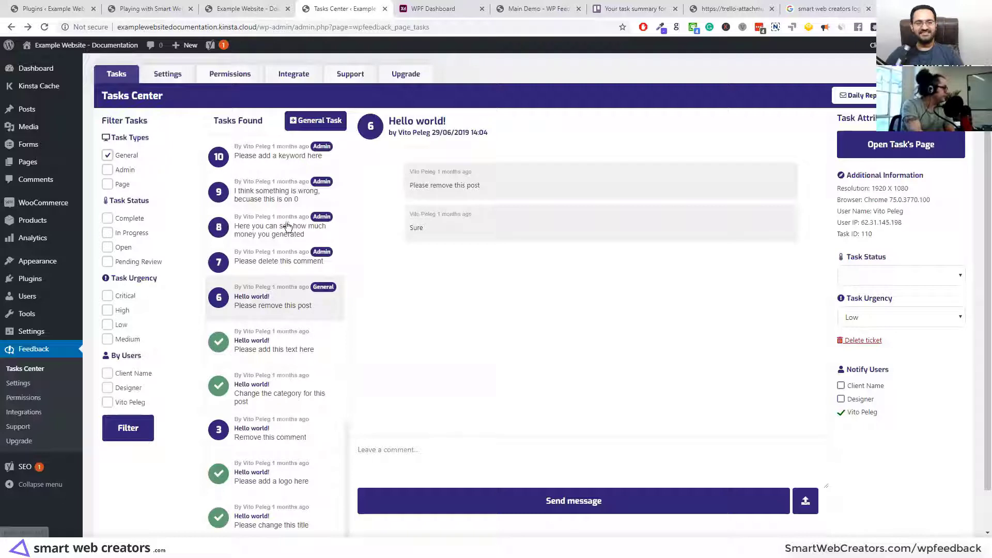
{"action": "scroll", "coordinate": [294, 248], "scroll_direction": "up", "scroll_amount": 1}
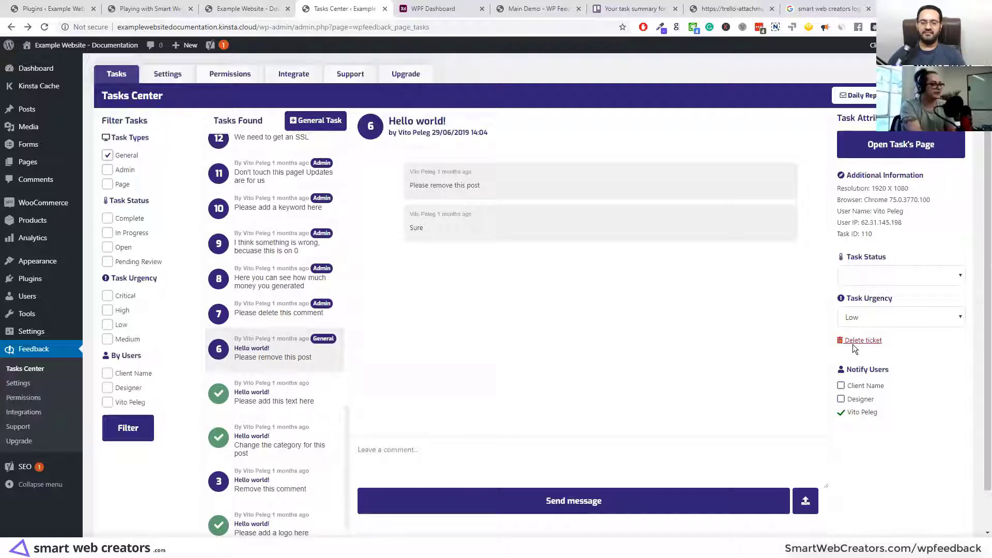
{"action": "left_click", "coordinate": [263, 209]}
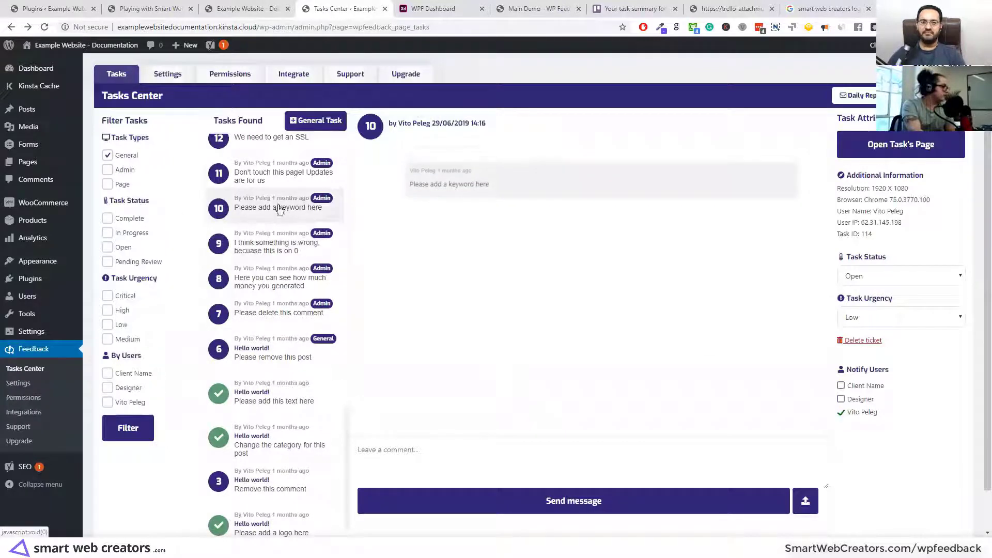
{"action": "left_click", "coordinate": [909, 280]}
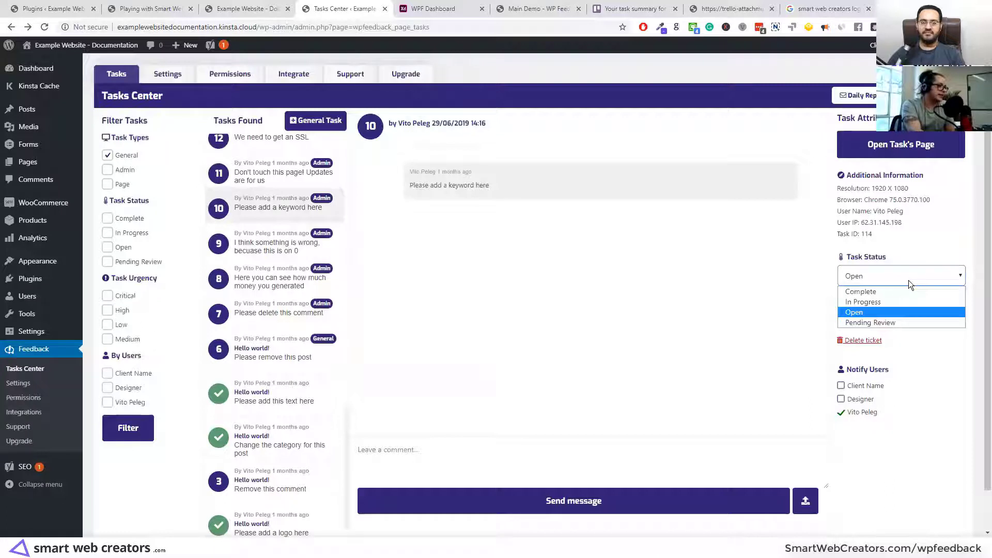
{"action": "left_click", "coordinate": [908, 280]}
Step: Look at the Shop task "Hey there" and the completed task "Create custom Ajax search function"
{"action": "scroll", "coordinate": [289, 228], "scroll_direction": "up", "scroll_amount": 2}
{"action": "left_click", "coordinate": [274, 170]}
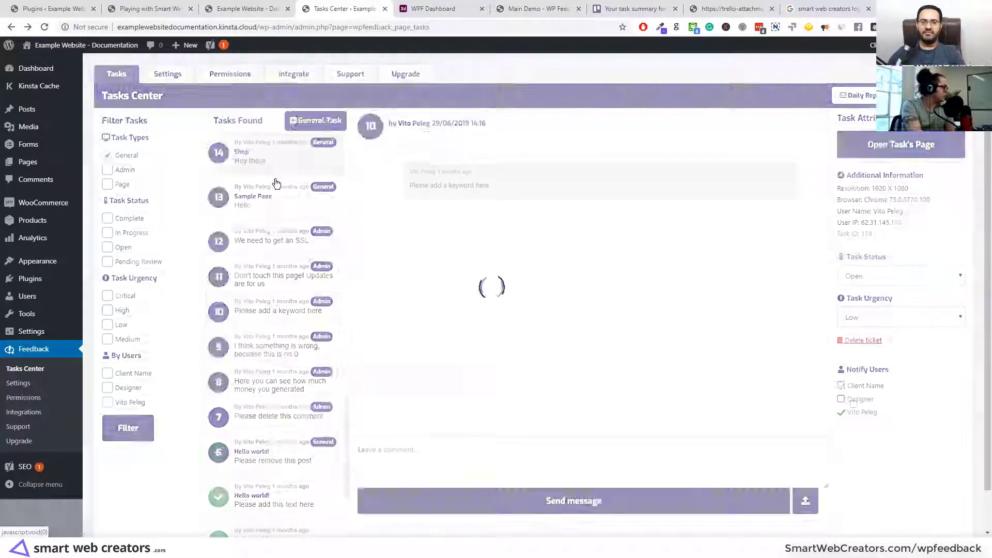
{"action": "scroll", "coordinate": [287, 289], "scroll_direction": "up", "scroll_amount": 2}
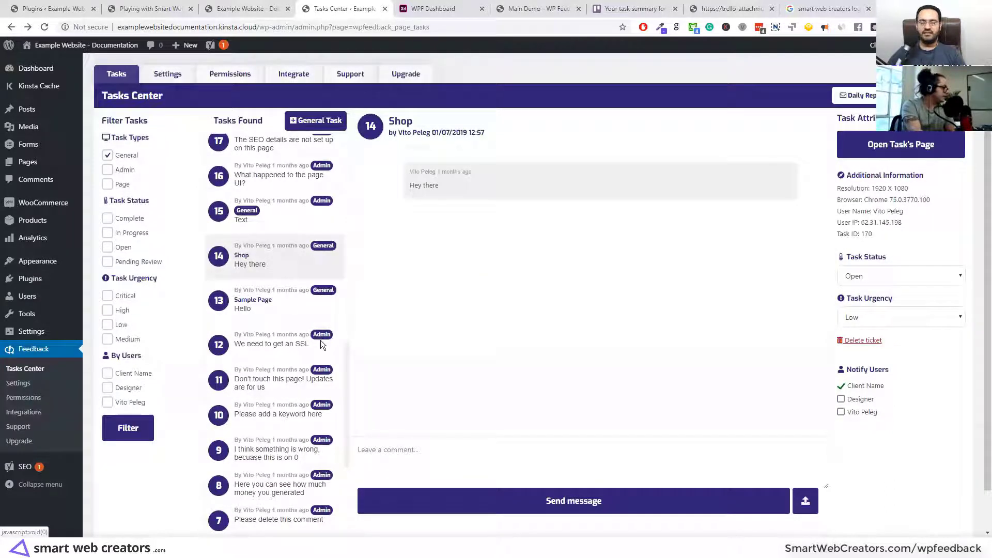
{"action": "scroll", "coordinate": [310, 310], "scroll_direction": "up", "scroll_amount": 1}
{"action": "scroll", "coordinate": [310, 289], "scroll_direction": "up", "scroll_amount": 2}
{"action": "scroll", "coordinate": [275, 227], "scroll_direction": "up", "scroll_amount": 2}
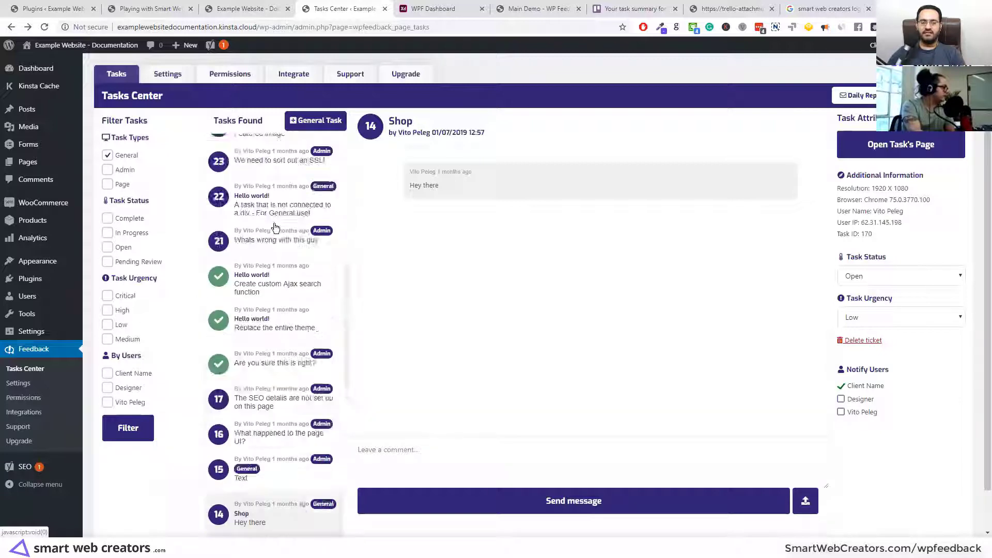
{"action": "left_click", "coordinate": [290, 290]}
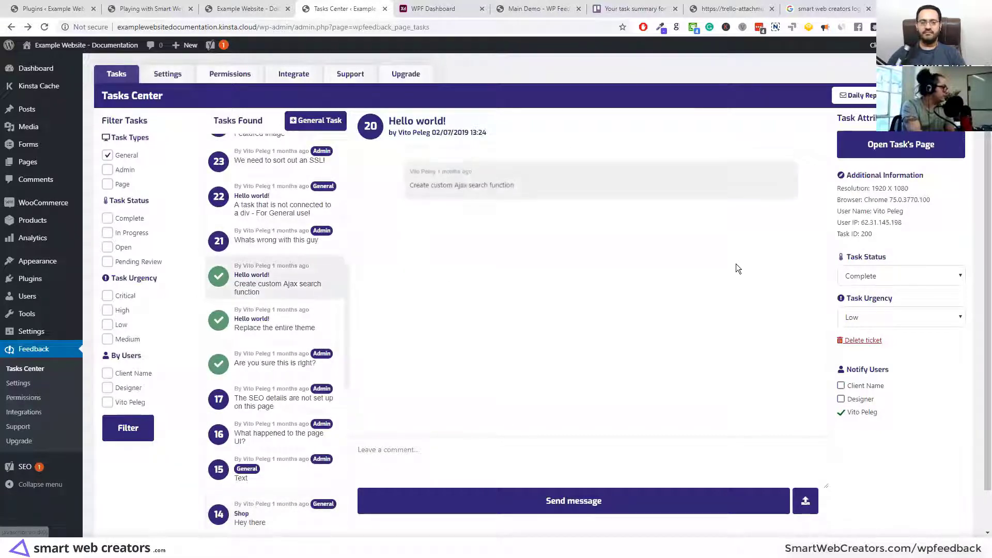
Step: Post the comment "This is awesome!" on the "We need to sort out an SSL!" task
{"action": "left_click", "coordinate": [305, 160]}
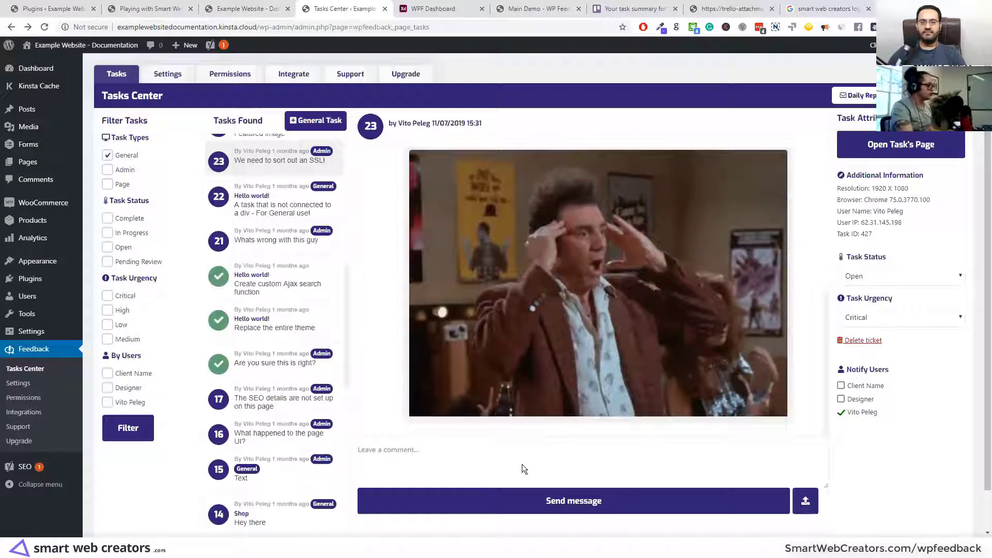
{"action": "left_click", "coordinate": [522, 463]}
{"action": "type", "text": "This is awesome!"}
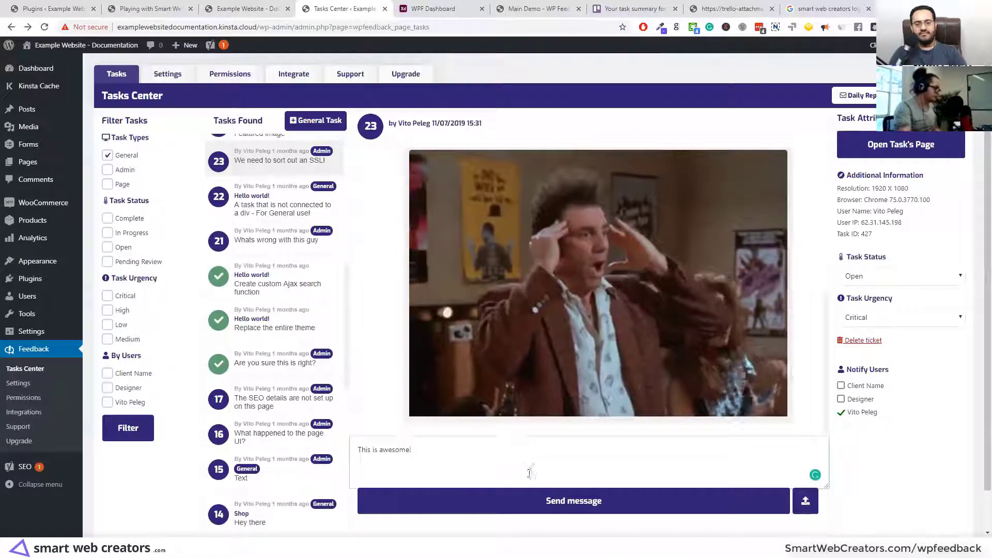
{"action": "left_click", "coordinate": [552, 505]}
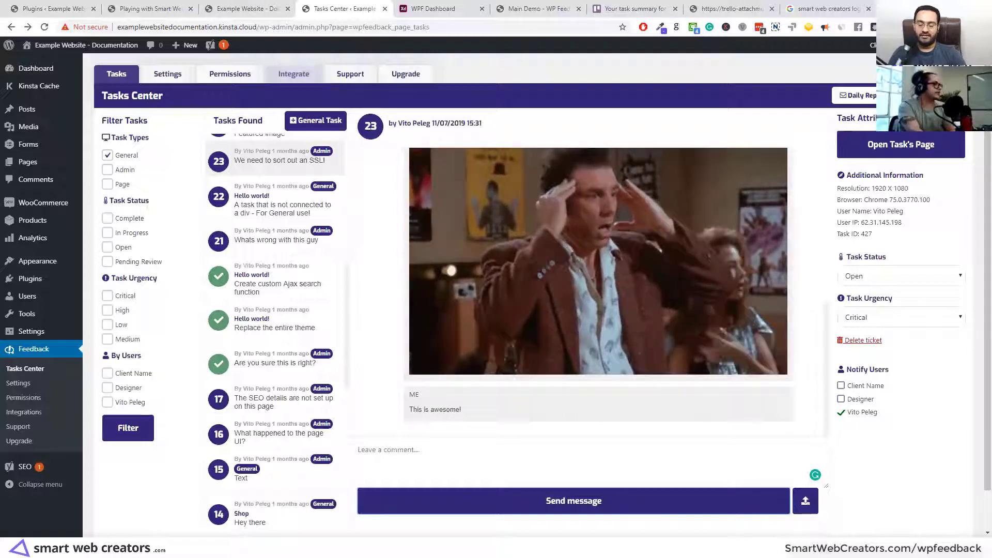
Step: Load the WP Feedback knowledge base article on integrating with 1500+ apps via Zapier in place of the logo image search
{"action": "left_click", "coordinate": [827, 9]}
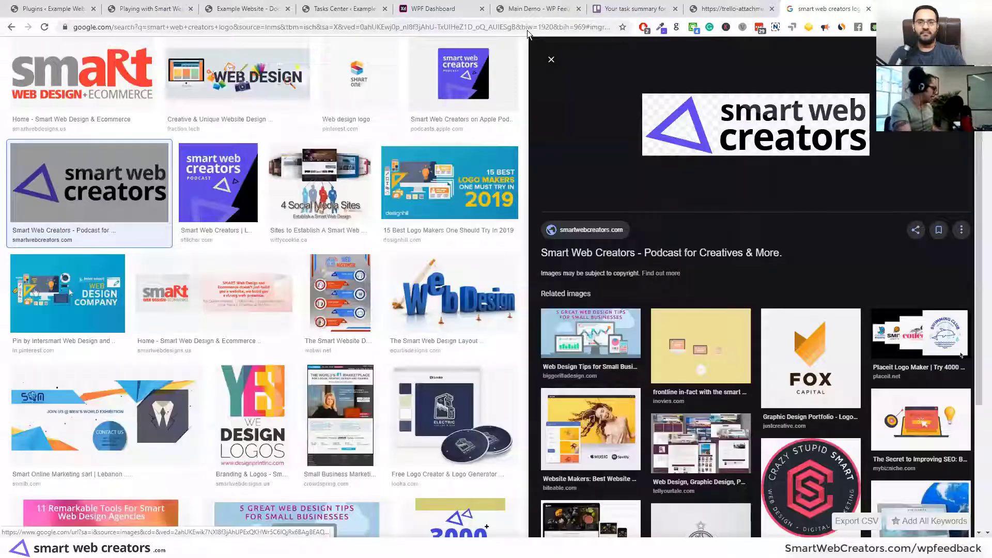
{"action": "left_click", "coordinate": [527, 30]}
{"action": "key", "text": "BackSpace"}
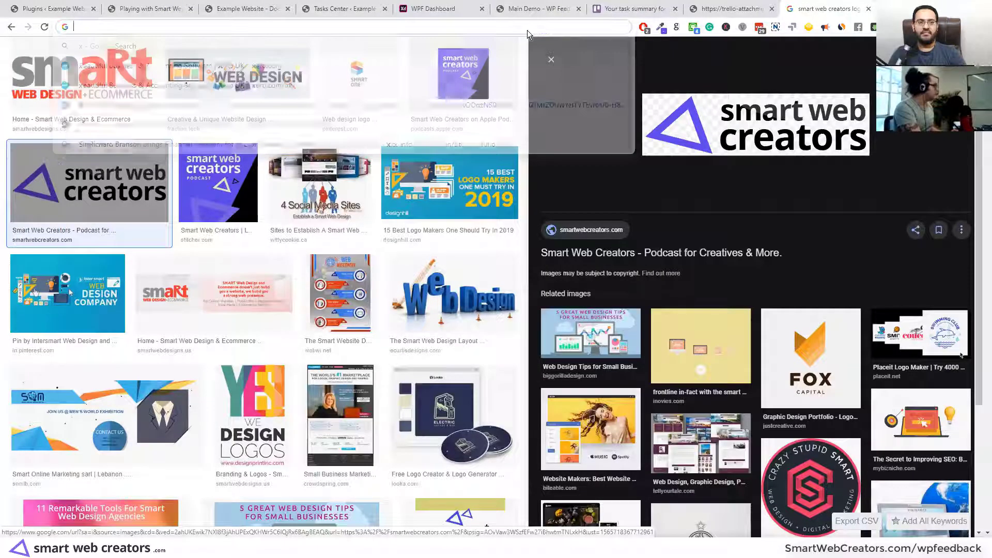
{"action": "type", "text": "know"}
{"action": "key", "text": "Down"}
{"action": "key", "text": "Down"}
{"action": "key", "text": "Down"}
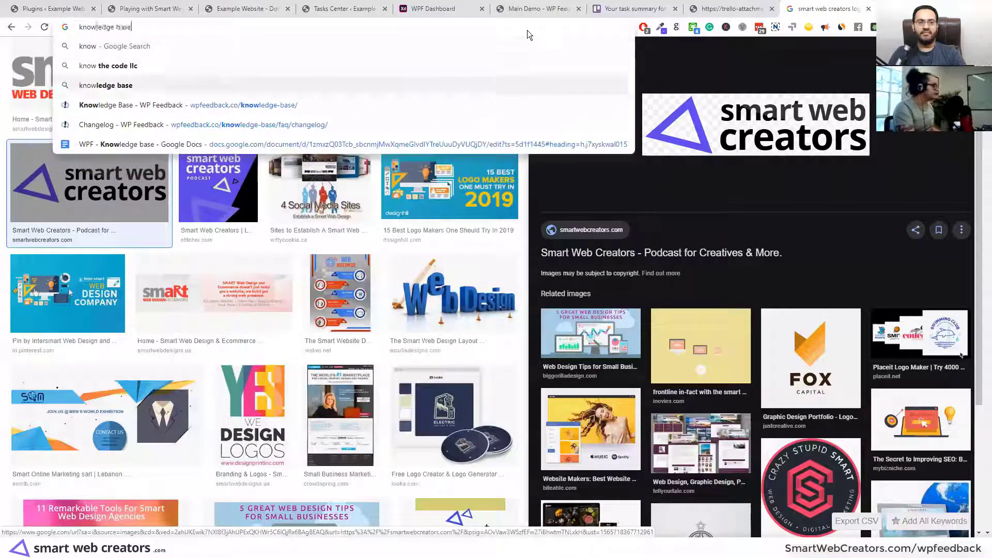
{"action": "key", "text": "Down"}
{"action": "key", "text": "BackSpace"}
{"action": "key", "text": "BackSpace"}
{"action": "key", "text": "BackSpace"}
{"action": "key", "text": "BackSpace"}
{"action": "key", "text": "BackSpace"}
{"action": "key", "text": "BackSpace"}
{"action": "key", "text": "BackSpace"}
{"action": "key", "text": "BackSpace"}
{"action": "key", "text": "BackSpace"}
{"action": "key", "text": "BackSpace"}
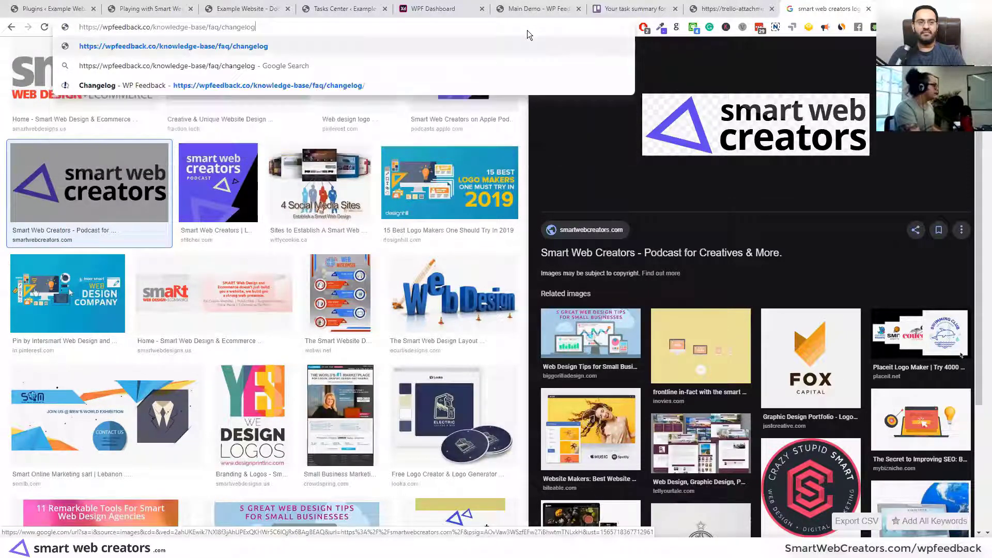
{"action": "key", "text": "Down"}
{"action": "key", "text": "Down"}
{"action": "key", "text": "Down"}
{"action": "key", "text": "Return"}
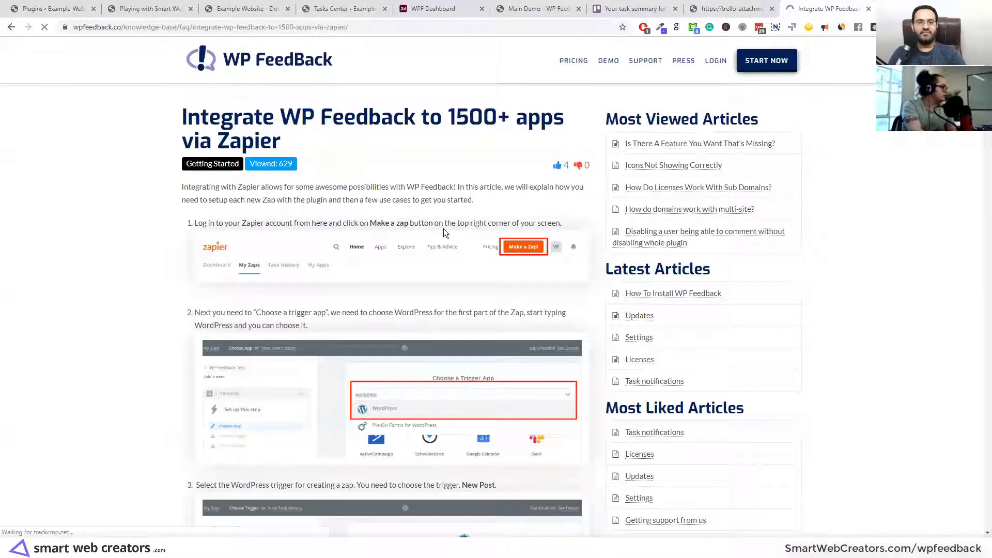
Step: Examine the article's Zapier setup instructions for the WordPress trigger and Gmail action, dismissing the Lifetime Deal pop-up
{"action": "scroll", "coordinate": [443, 229], "scroll_direction": "down", "scroll_amount": 5}
{"action": "scroll", "coordinate": [447, 235], "scroll_direction": "down", "scroll_amount": 15}
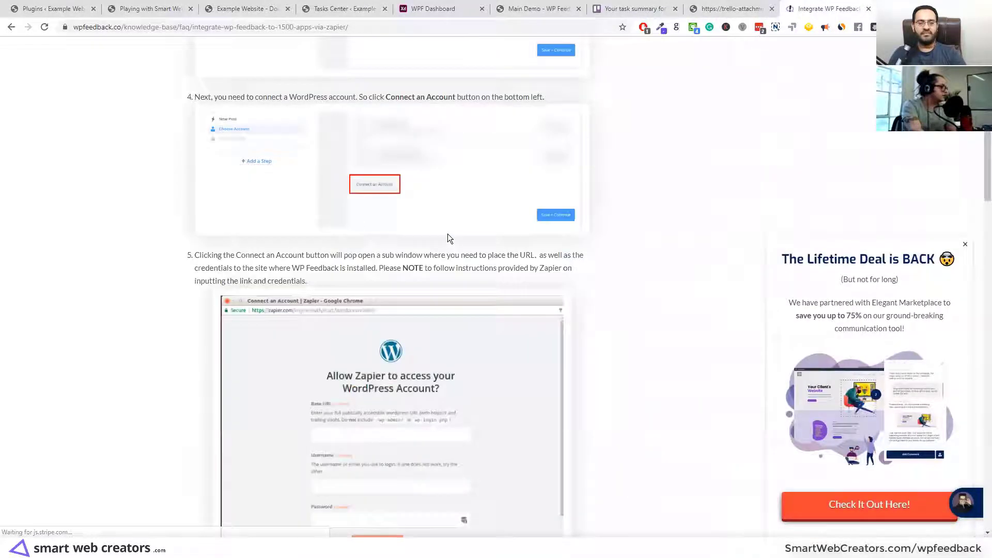
{"action": "scroll", "coordinate": [447, 236], "scroll_direction": "down", "scroll_amount": 8}
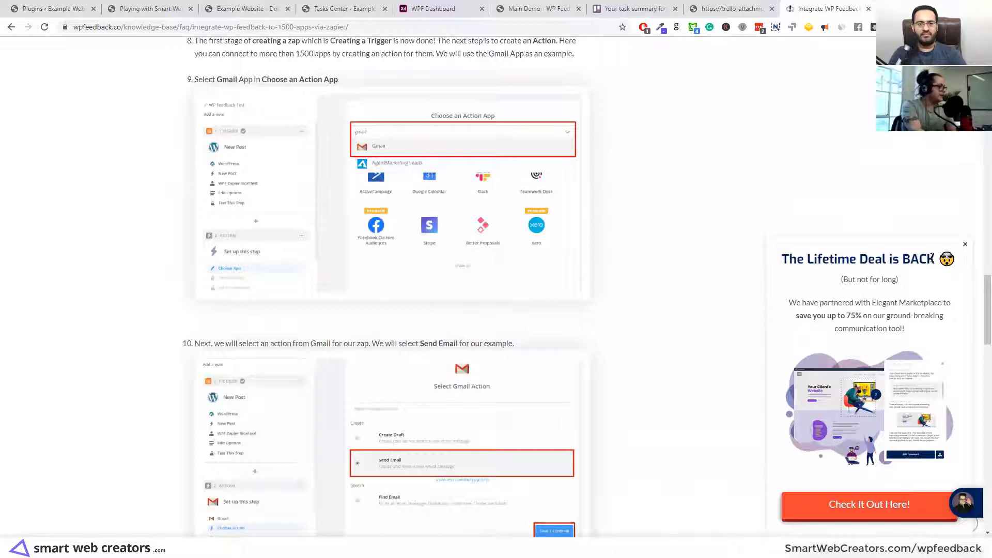
{"action": "left_click", "coordinate": [966, 245]}
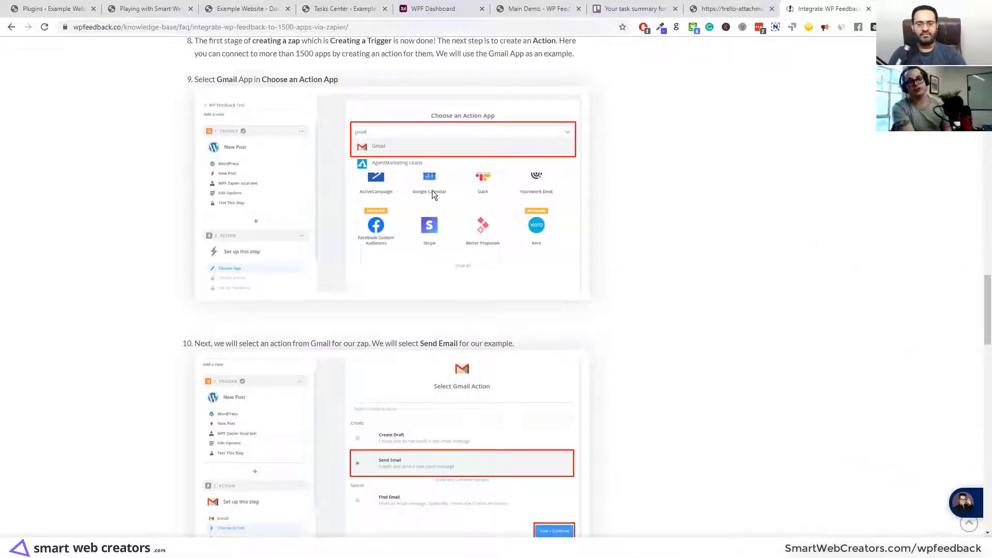
{"action": "scroll", "coordinate": [431, 190], "scroll_direction": "down", "scroll_amount": 3}
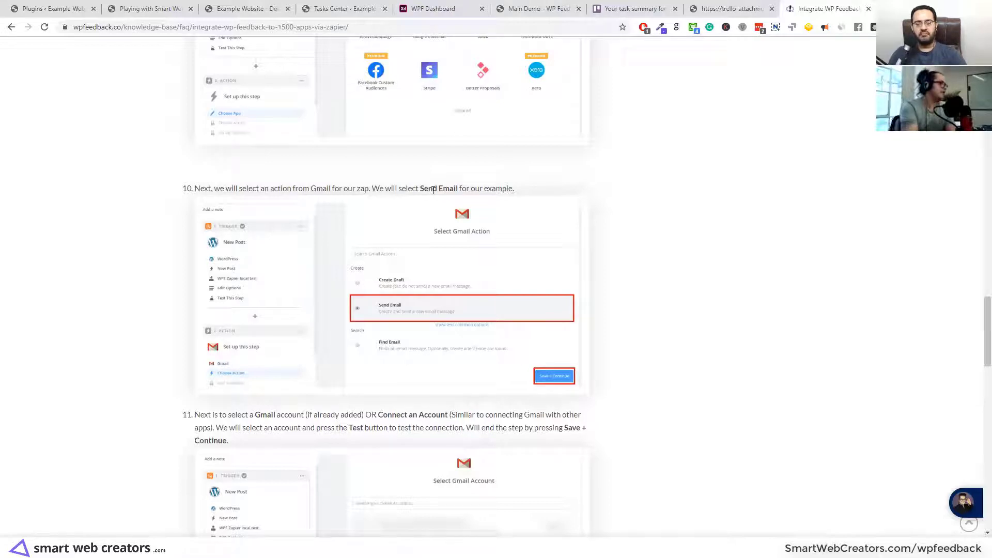
{"action": "scroll", "coordinate": [433, 190], "scroll_direction": "up", "scroll_amount": 9}
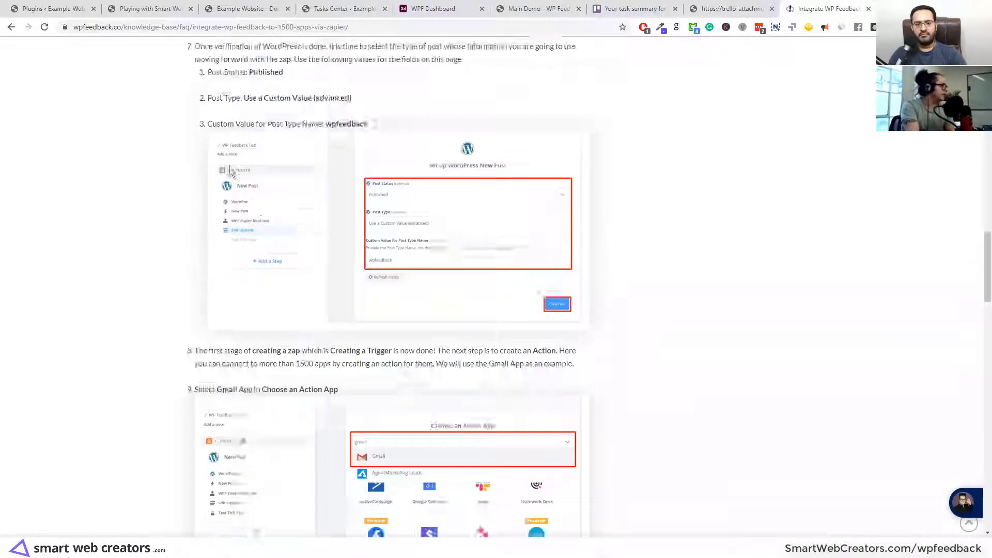
{"action": "scroll", "coordinate": [354, 199], "scroll_direction": "up", "scroll_amount": 18}
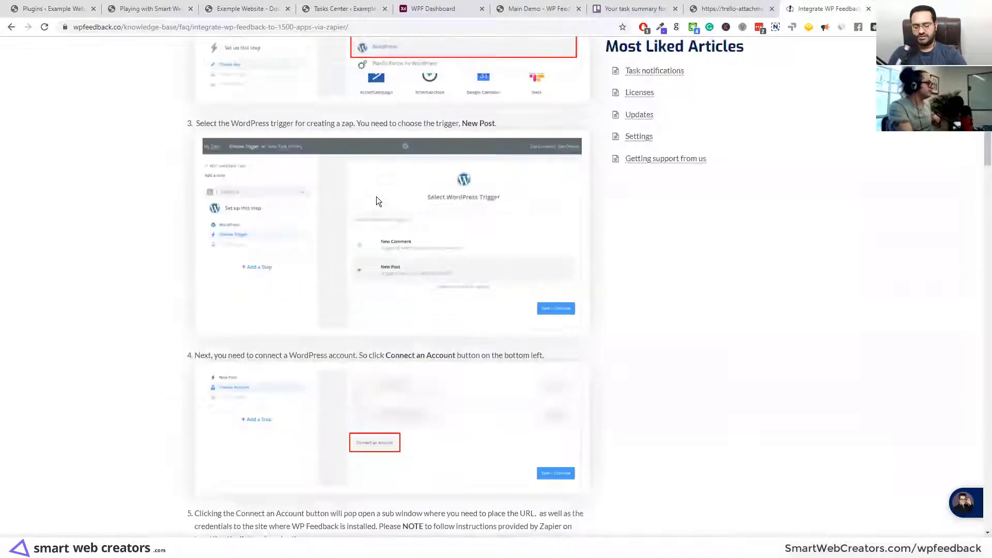
{"action": "scroll", "coordinate": [376, 201], "scroll_direction": "up", "scroll_amount": 4}
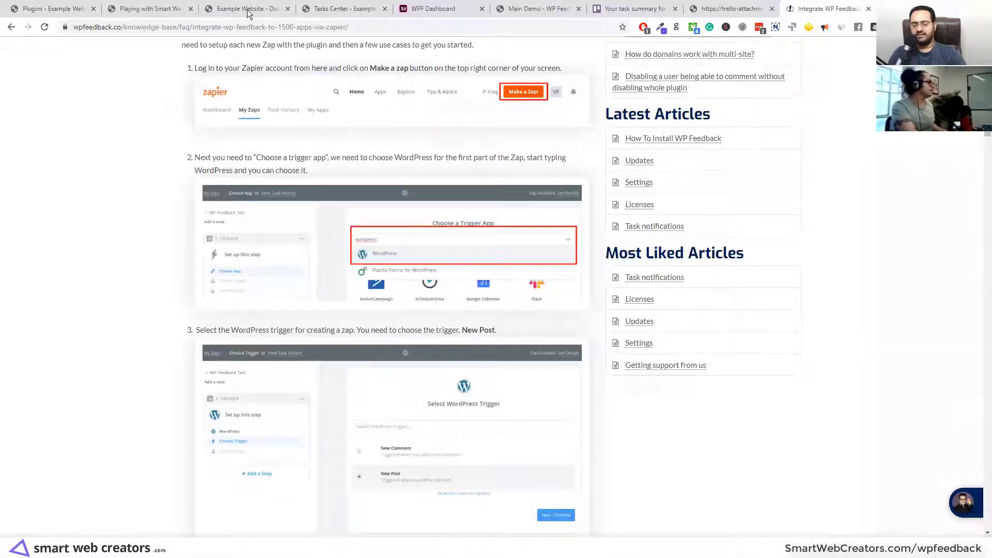
Step: Revisit the Tasks Center and switch to the WPF Dashboard prototype in Adobe XD to examine its sitemap, users, websites, lists and tasks screens
{"action": "left_click", "coordinate": [346, 11]}
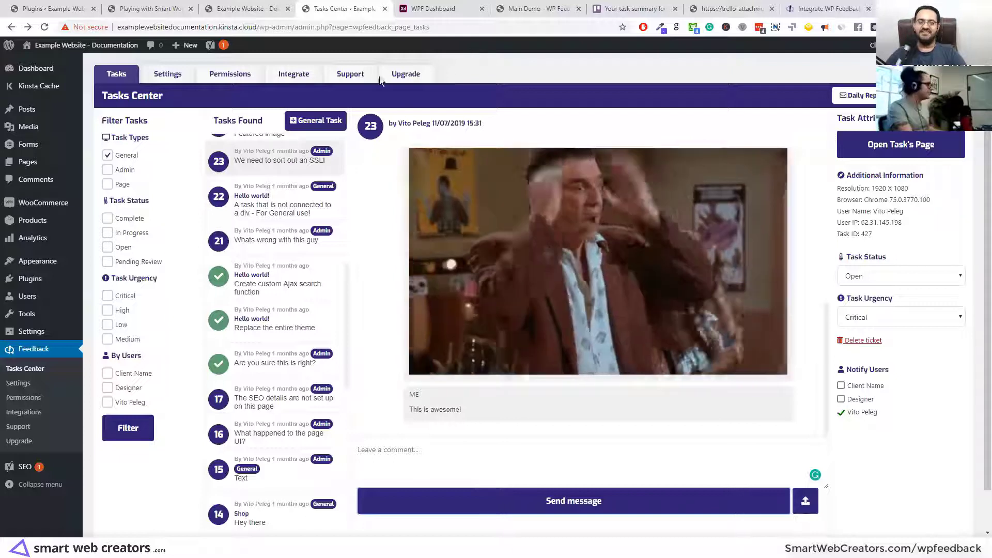
{"action": "left_click", "coordinate": [425, 11]}
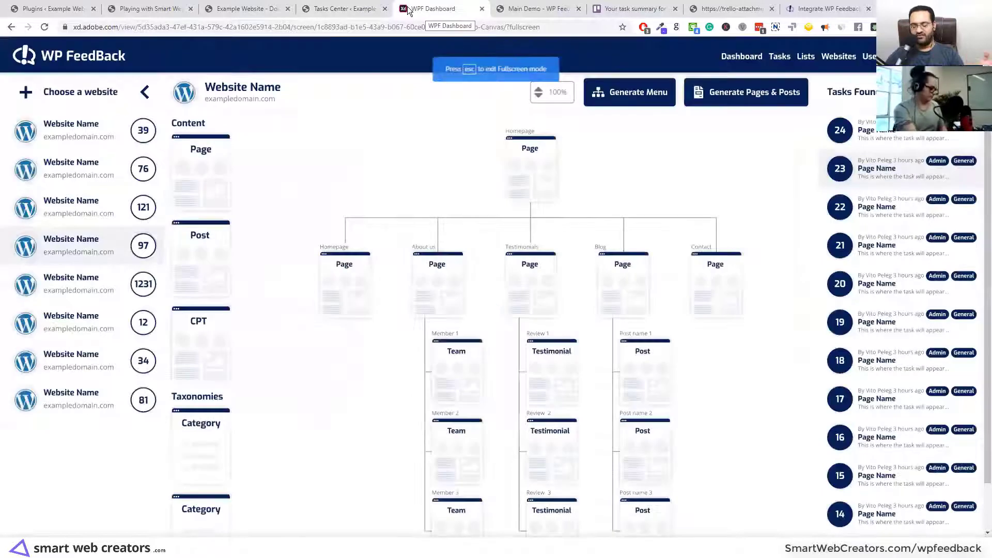
{"action": "key", "text": "Right"}
{"action": "key", "text": "Right"}
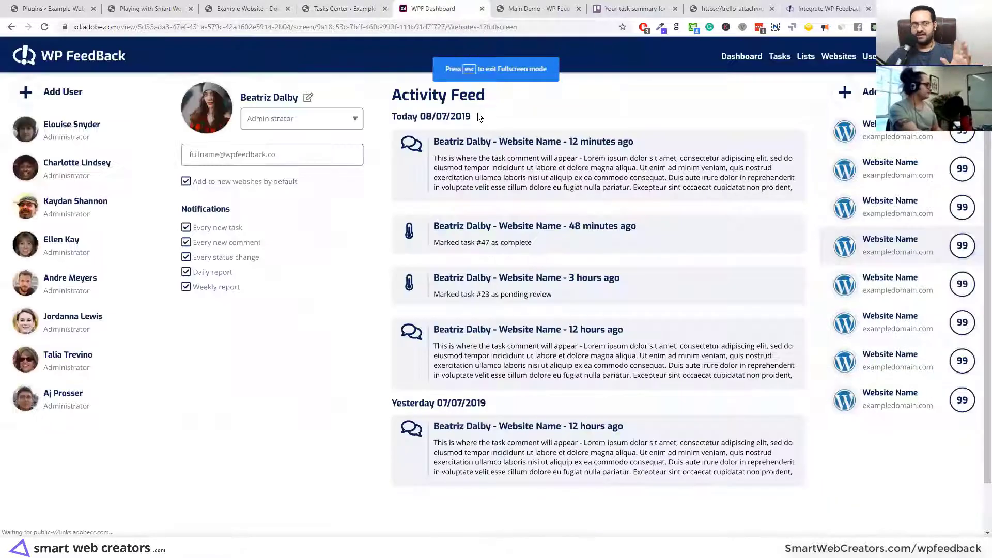
{"action": "key", "text": "Right"}
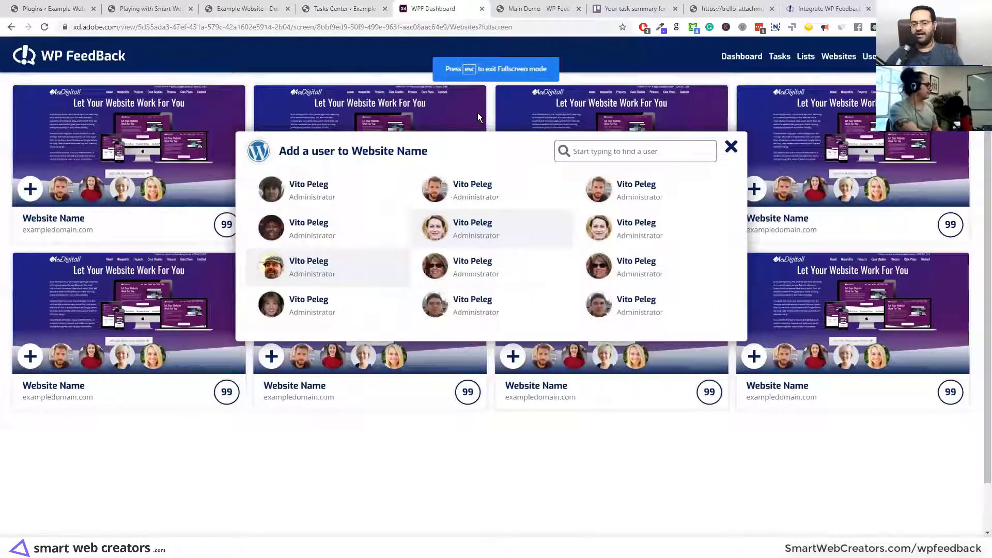
{"action": "key", "text": "Right"}
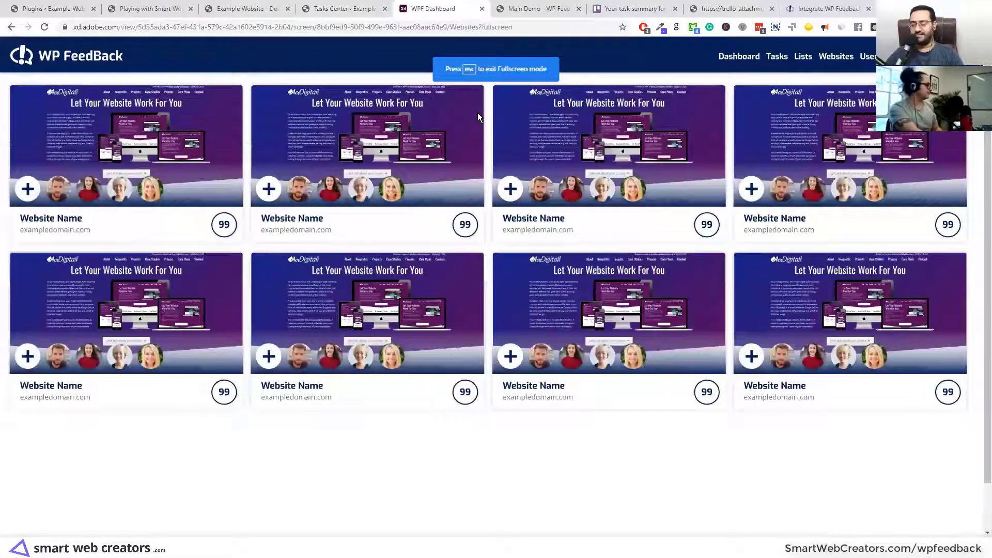
{"action": "key", "text": "Right"}
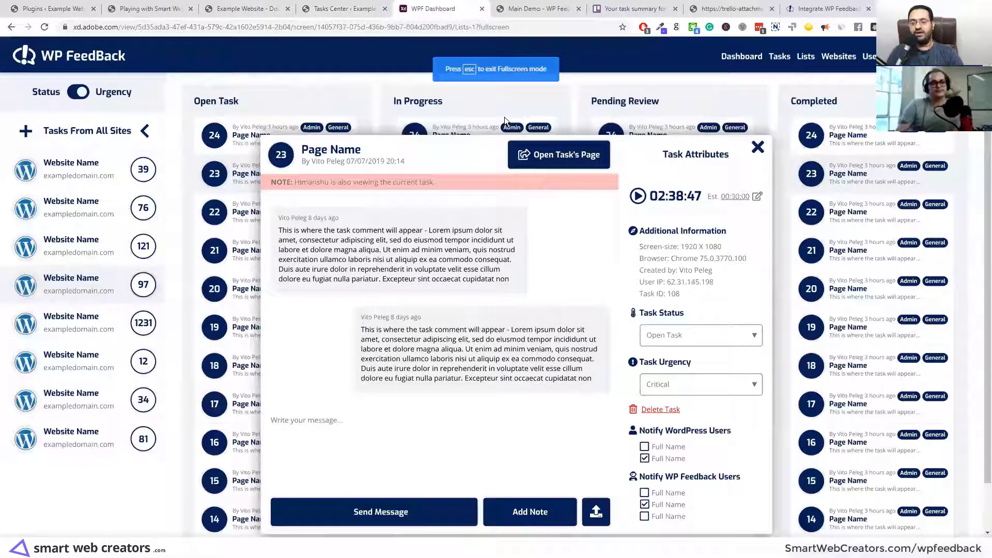
{"action": "key", "text": "Right"}
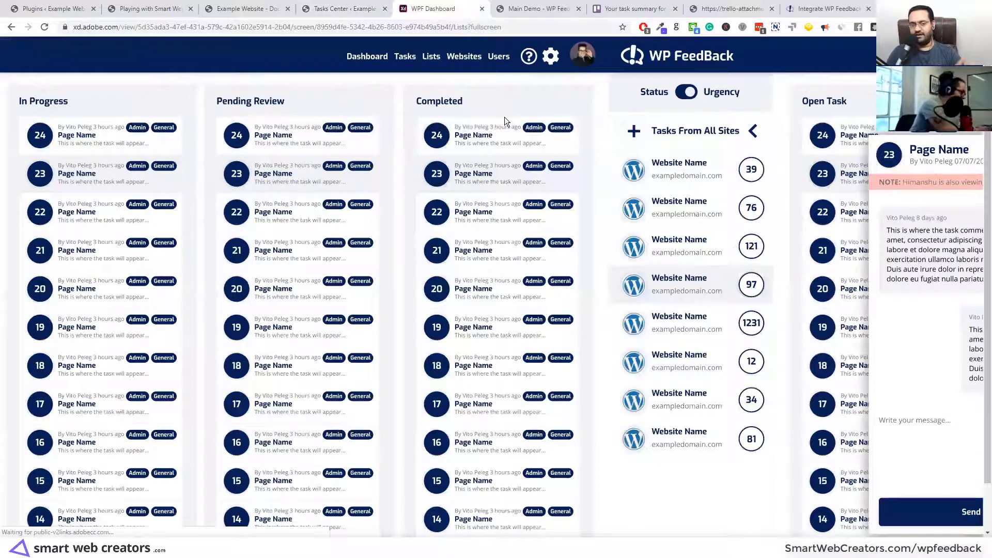
{"action": "key", "text": "Left"}
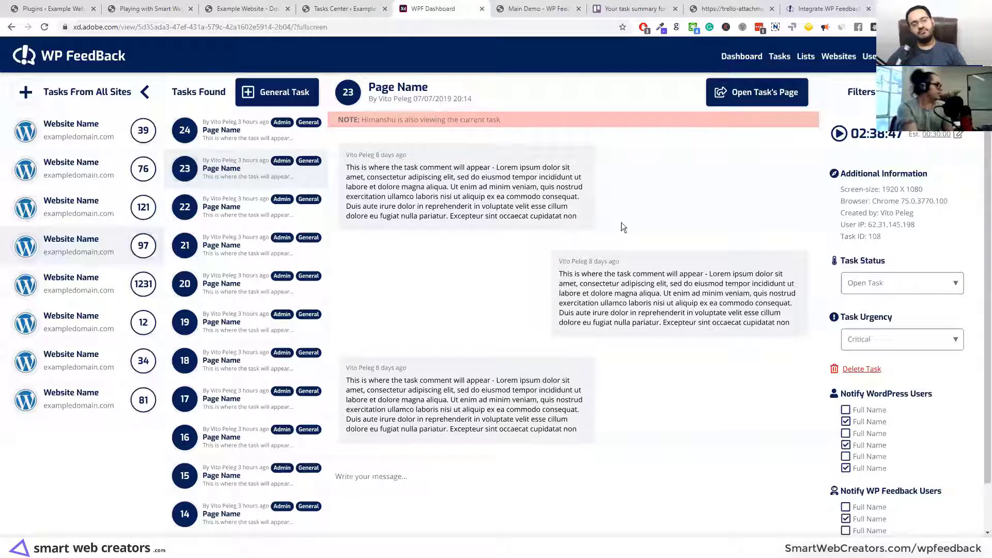
Step: Return to the Tasks Center and look over the found tasks list up to its newest entries
{"action": "left_click", "coordinate": [238, 11]}
{"action": "left_click", "coordinate": [333, 17]}
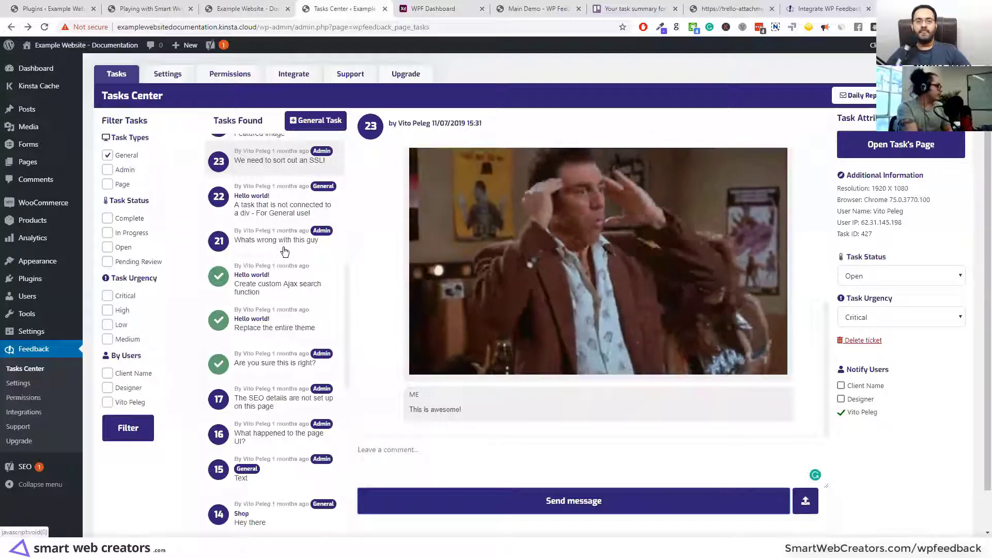
{"action": "scroll", "coordinate": [281, 248], "scroll_direction": "up", "scroll_amount": 7}
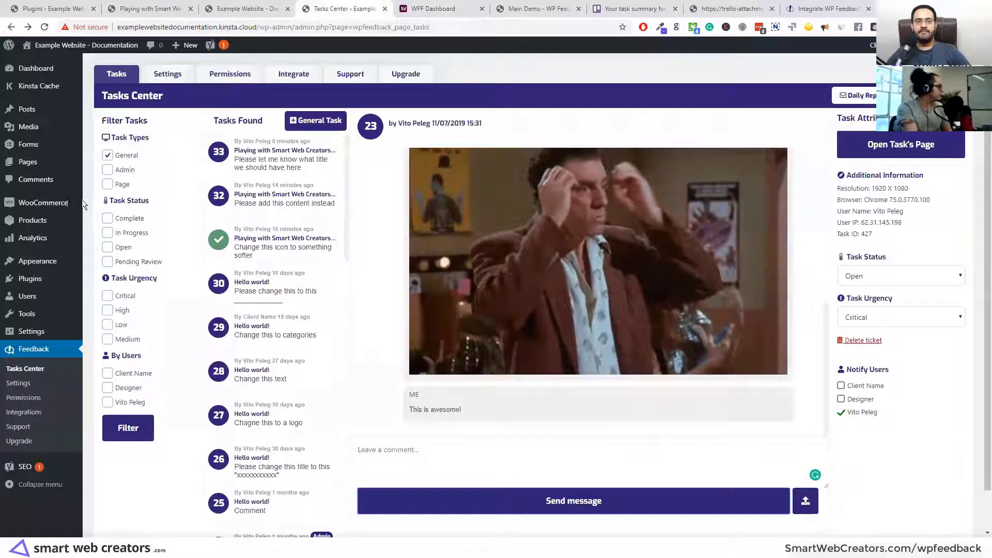
Step: Switch to the WPF Dashboard prototype in Adobe XD and examine its task screen's messages, note option, attributes and notify-user lists
{"action": "key", "text": "ctrl+Tab"}
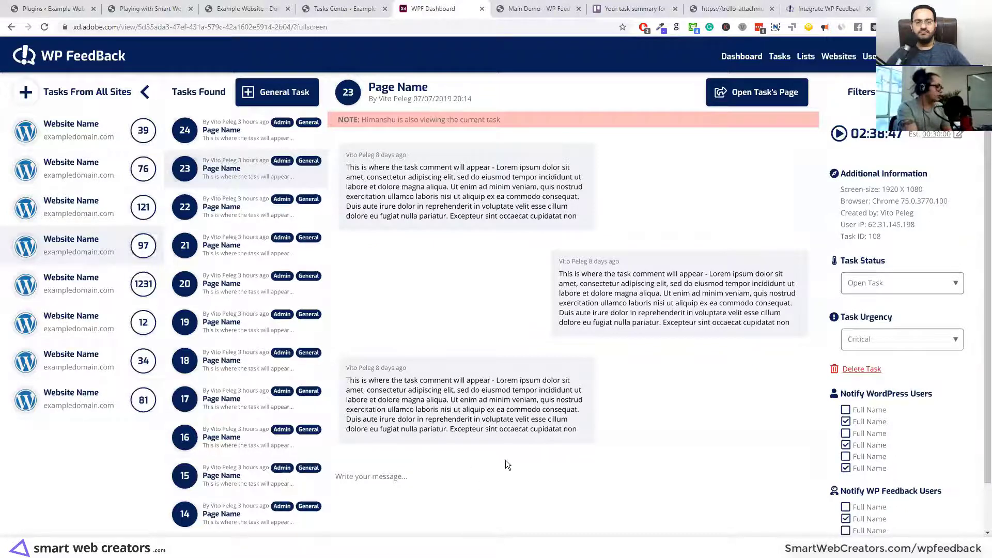
{"action": "scroll", "coordinate": [501, 457], "scroll_direction": "down", "scroll_amount": 1}
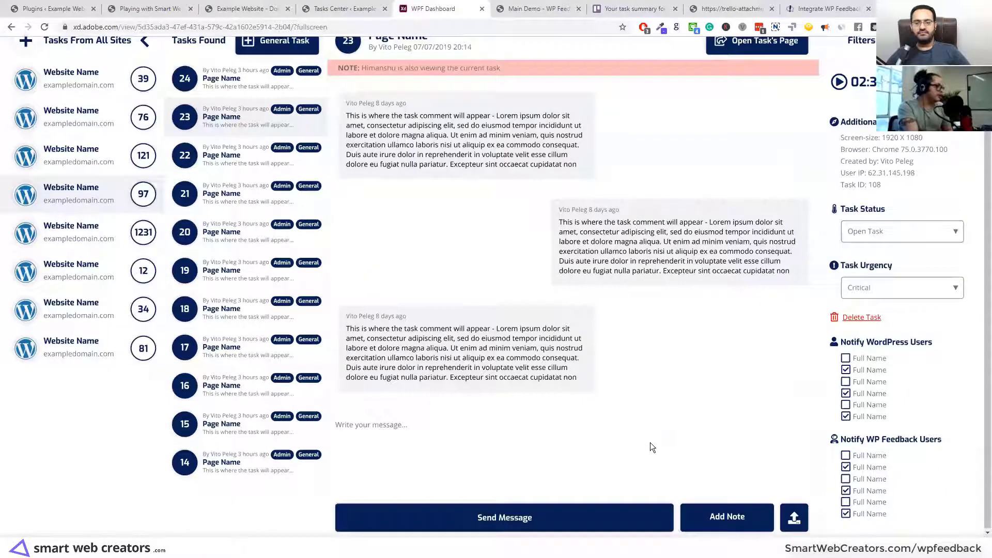
{"action": "scroll", "coordinate": [650, 442], "scroll_direction": "up", "scroll_amount": 1}
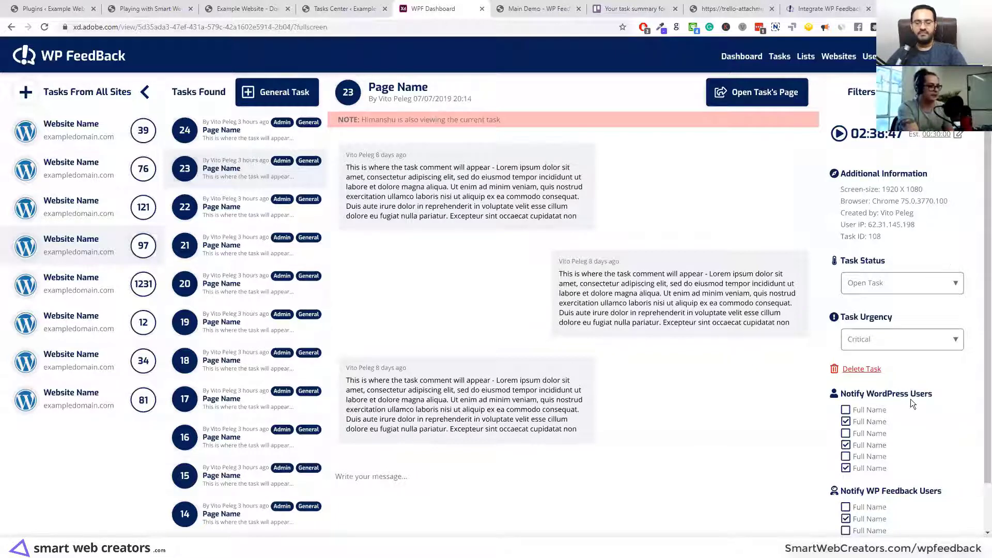
{"action": "scroll", "coordinate": [910, 400], "scroll_direction": "down", "scroll_amount": 1}
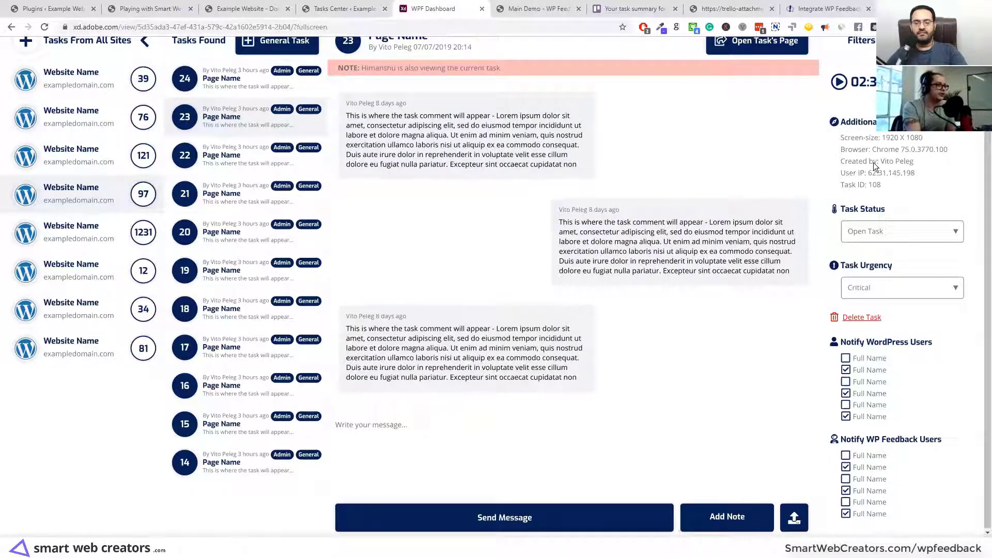
{"action": "scroll", "coordinate": [873, 162], "scroll_direction": "up", "scroll_amount": 1}
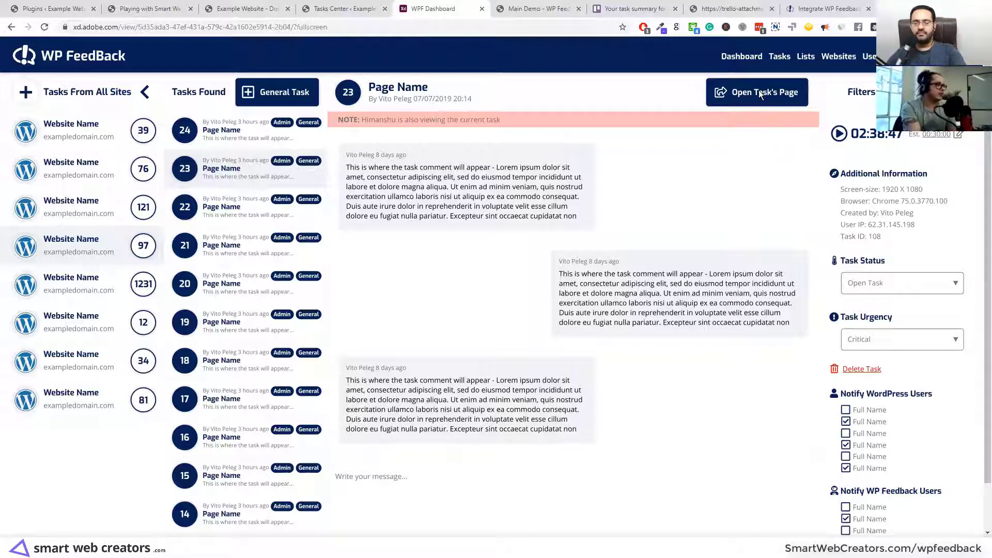
Step: Open task 28, "Change this text", on the example website's front page and read through its comment thread
{"action": "left_click", "coordinate": [352, 12]}
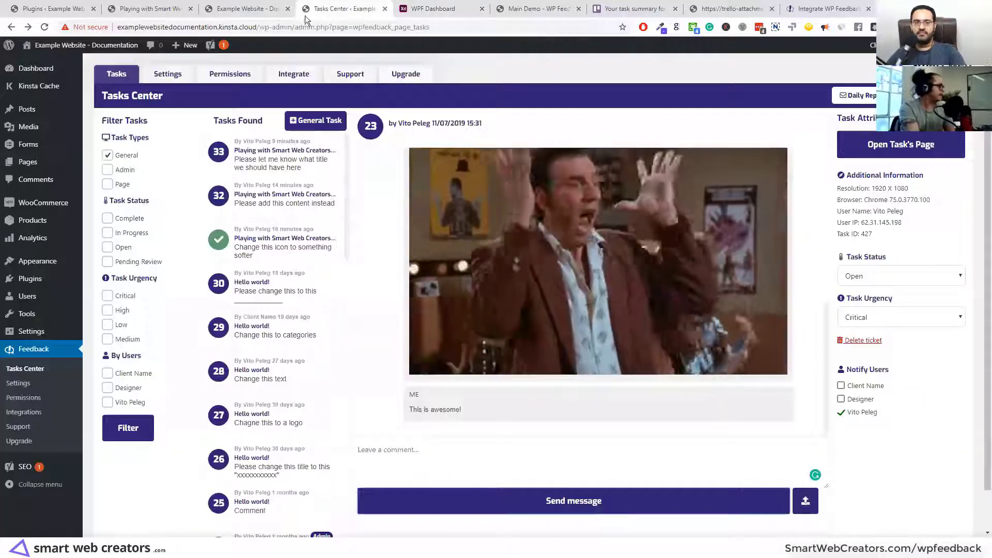
{"action": "left_click", "coordinate": [258, 10]}
{"action": "left_click", "coordinate": [370, 247]}
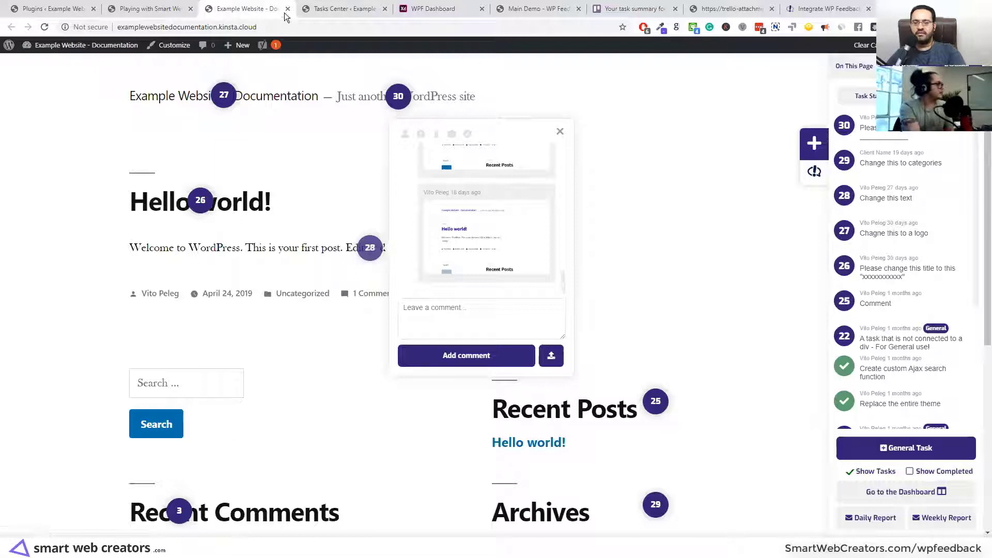
{"action": "left_click", "coordinate": [433, 8]}
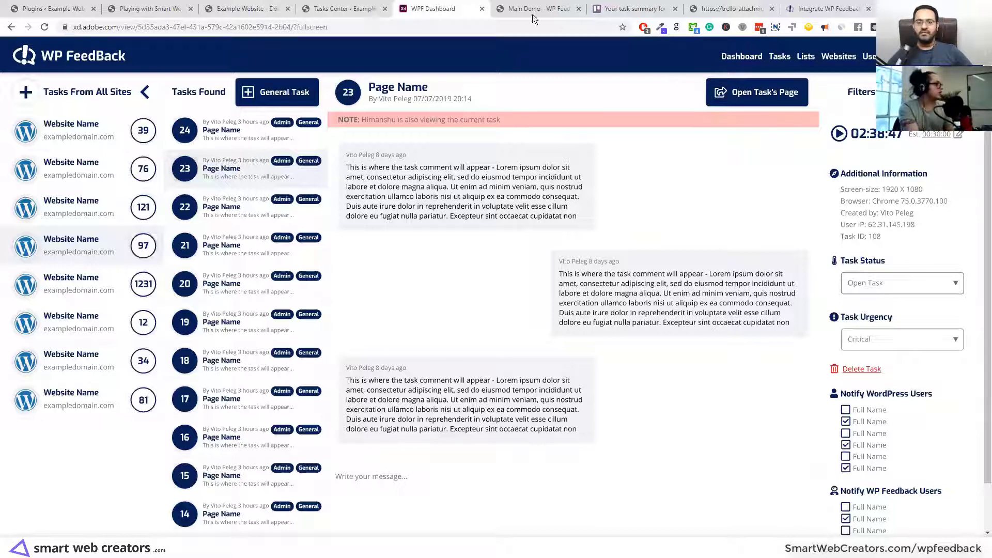
{"action": "left_click", "coordinate": [266, 11]}
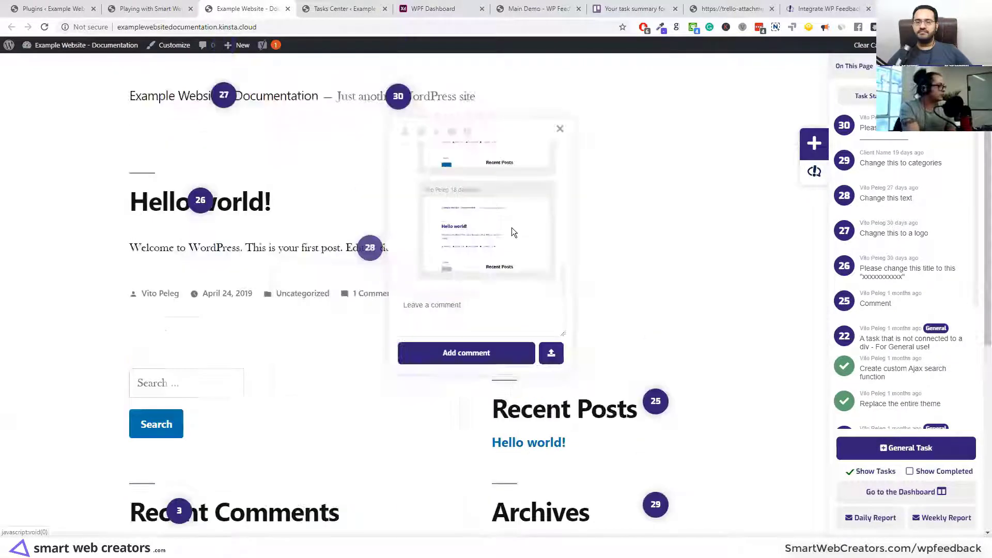
{"action": "scroll", "coordinate": [511, 228], "scroll_direction": "down", "scroll_amount": 5}
{"action": "scroll", "coordinate": [510, 220], "scroll_direction": "up", "scroll_amount": 5}
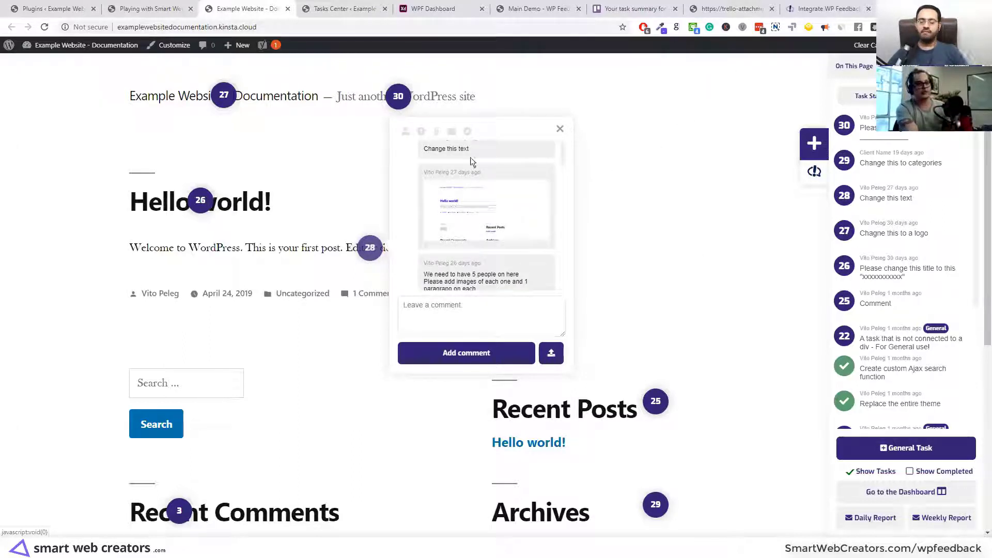
Step: Switch to the WPF Dashboard prototype and view its Lists board by status and a task's detail pop-up
{"action": "left_click", "coordinate": [345, 9]}
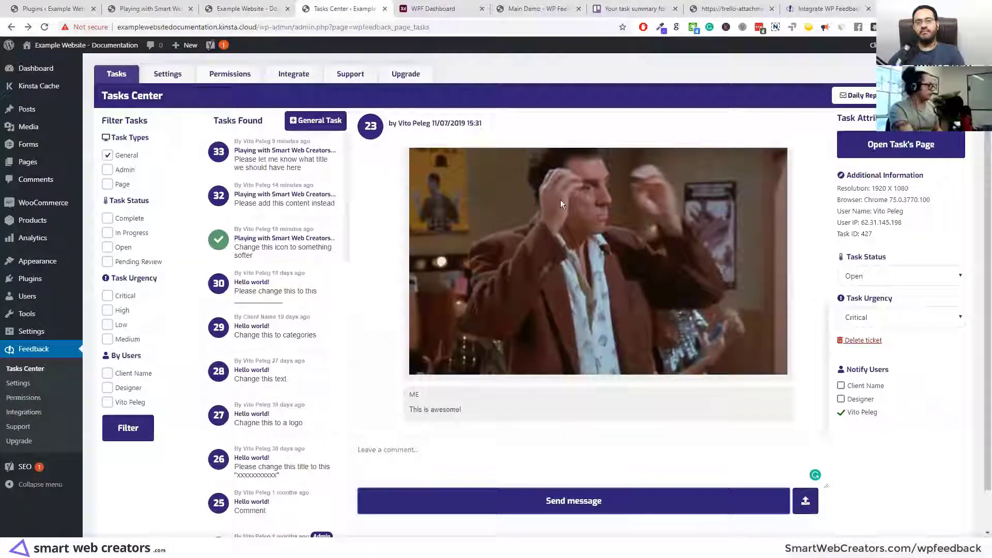
{"action": "key", "text": "ctrl+Tab"}
{"action": "left_click", "coordinate": [561, 214]}
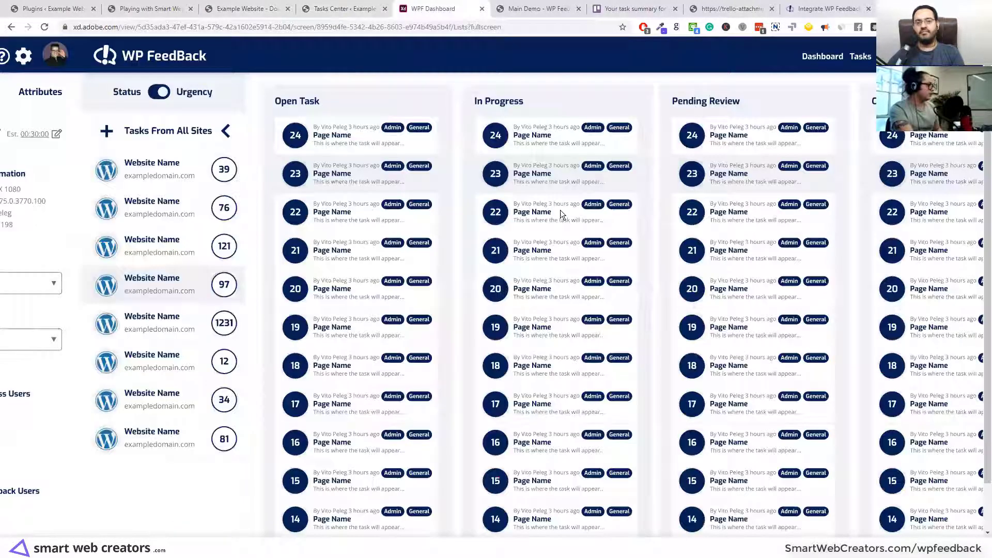
{"action": "scroll", "coordinate": [560, 210], "scroll_direction": "right", "scroll_amount": 2}
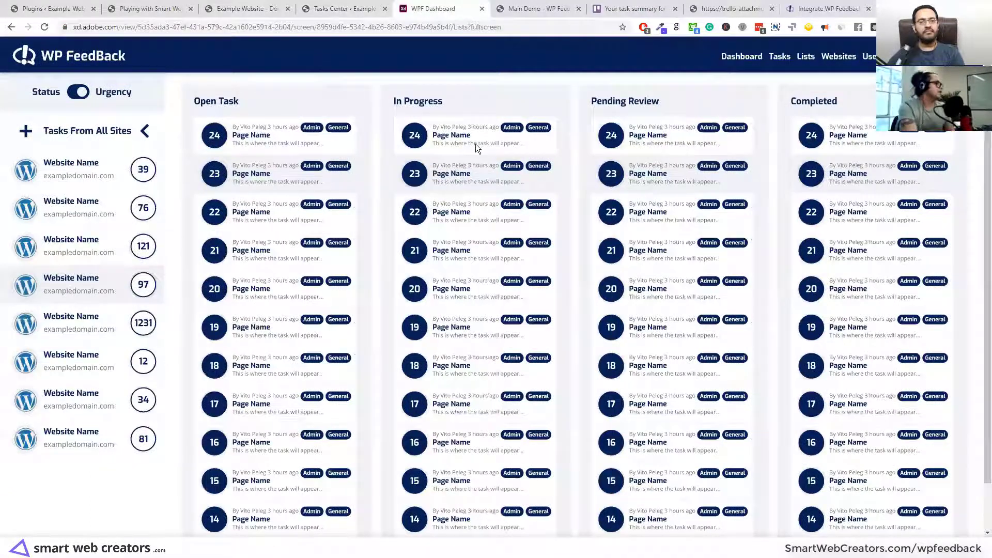
{"action": "left_click", "coordinate": [475, 147]}
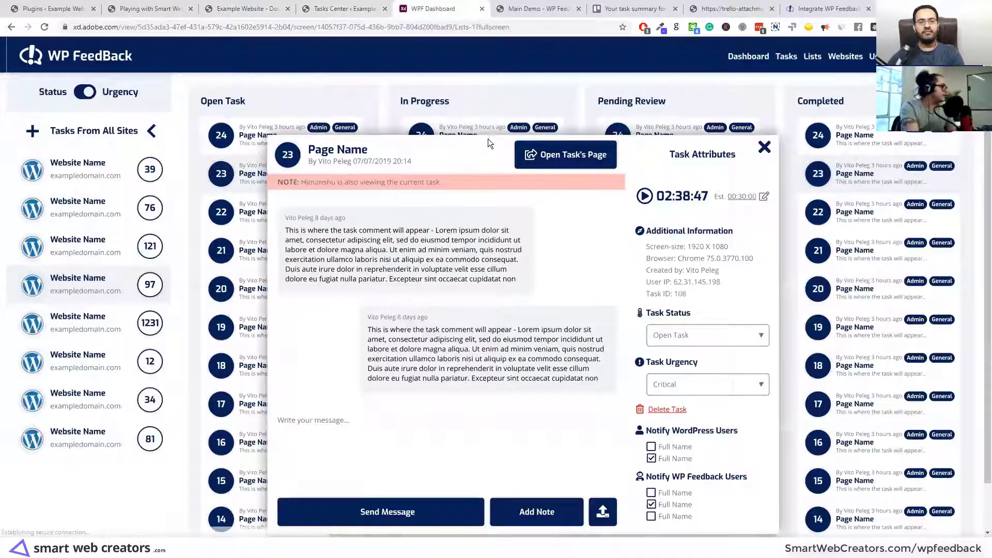
Step: Go through the prototype's websites, user activity and Lists screens and return to its task screen
{"action": "left_click", "coordinate": [489, 139]}
{"action": "left_click", "coordinate": [550, 145]}
{"action": "left_click", "coordinate": [567, 155]}
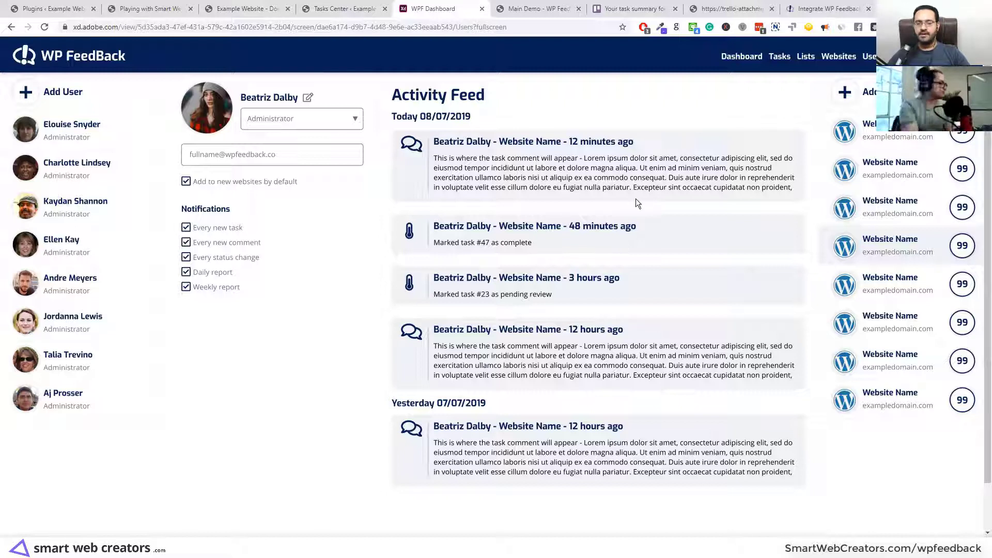
{"action": "left_click", "coordinate": [548, 170]}
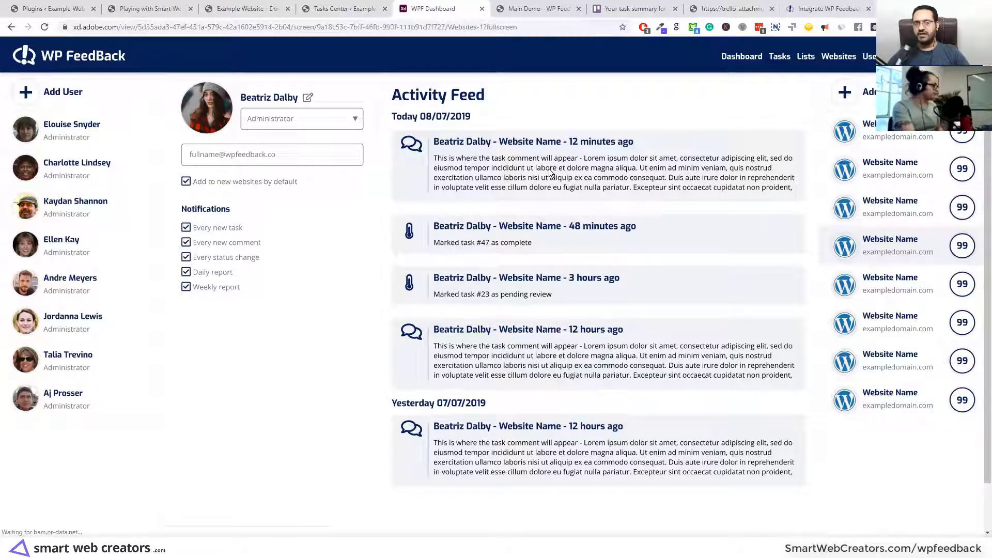
{"action": "left_click", "coordinate": [584, 186]}
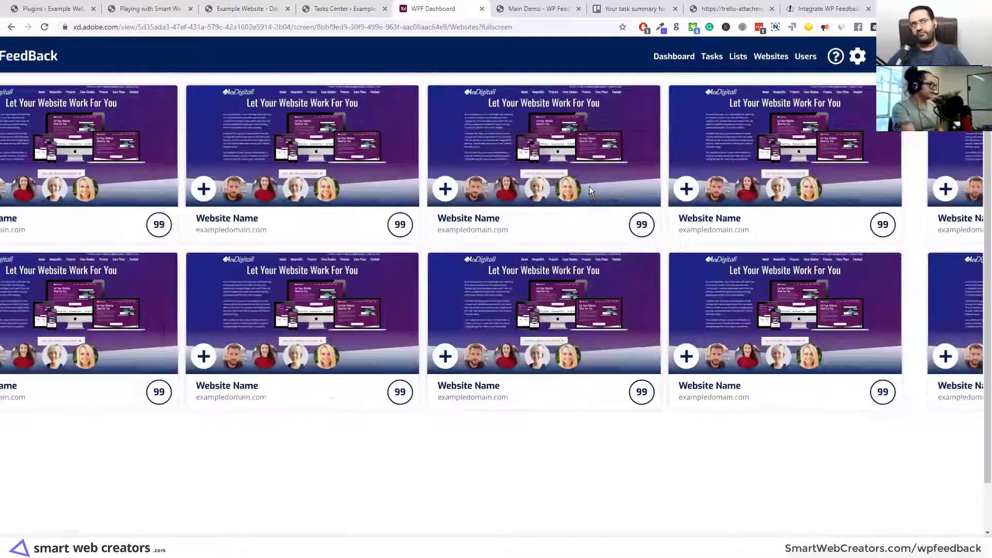
{"action": "left_click", "coordinate": [589, 187]}
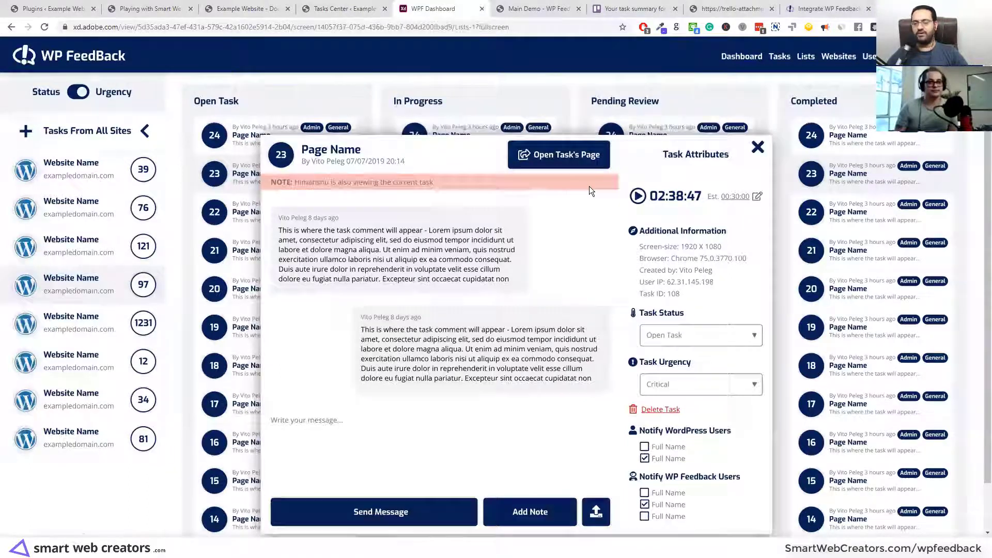
{"action": "left_click", "coordinate": [589, 187]}
{"action": "left_click", "coordinate": [589, 189]}
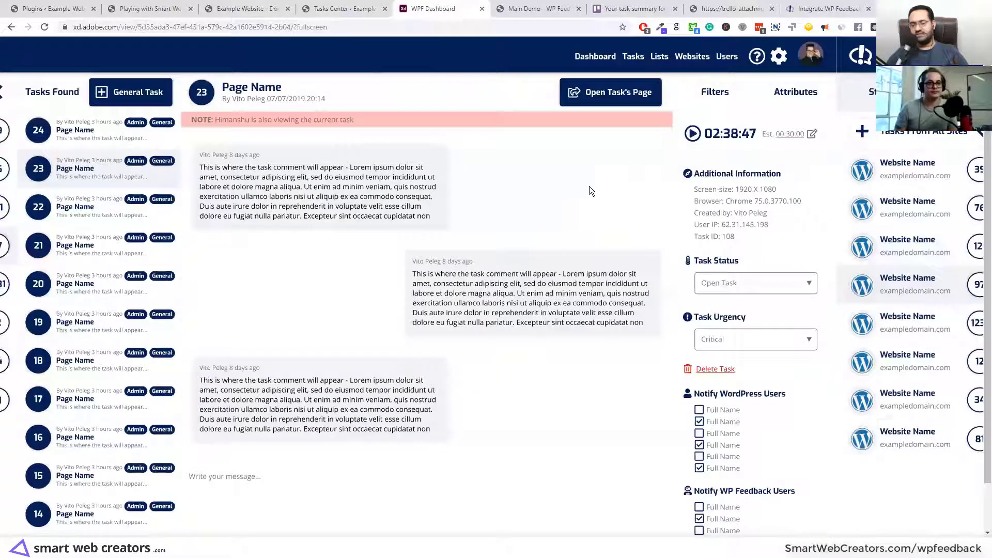
{"action": "left_click", "coordinate": [590, 190]}
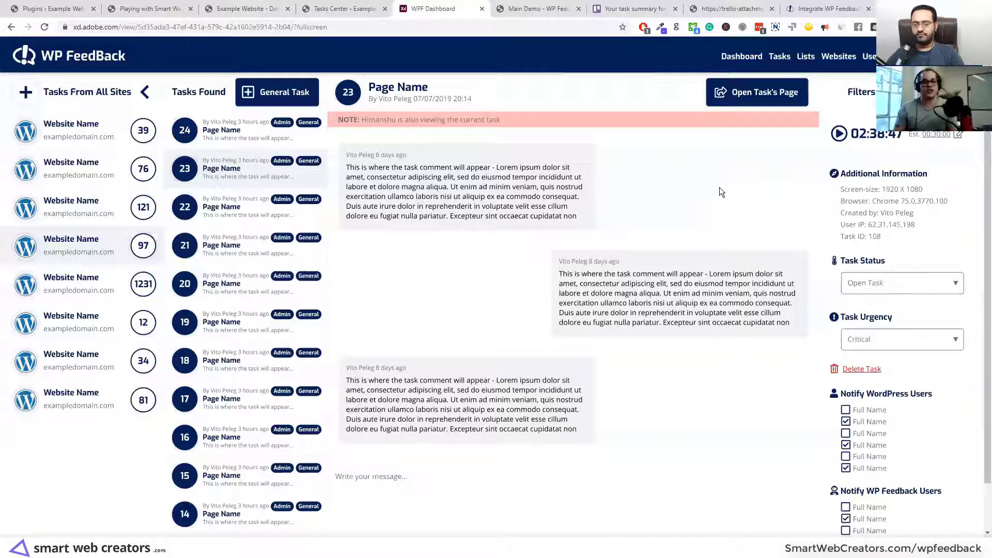
Step: Browse the comments and attachments of several Tasks Center tasks, from the newest to "Create custom Ajax search function"
{"action": "left_click", "coordinate": [338, 9]}
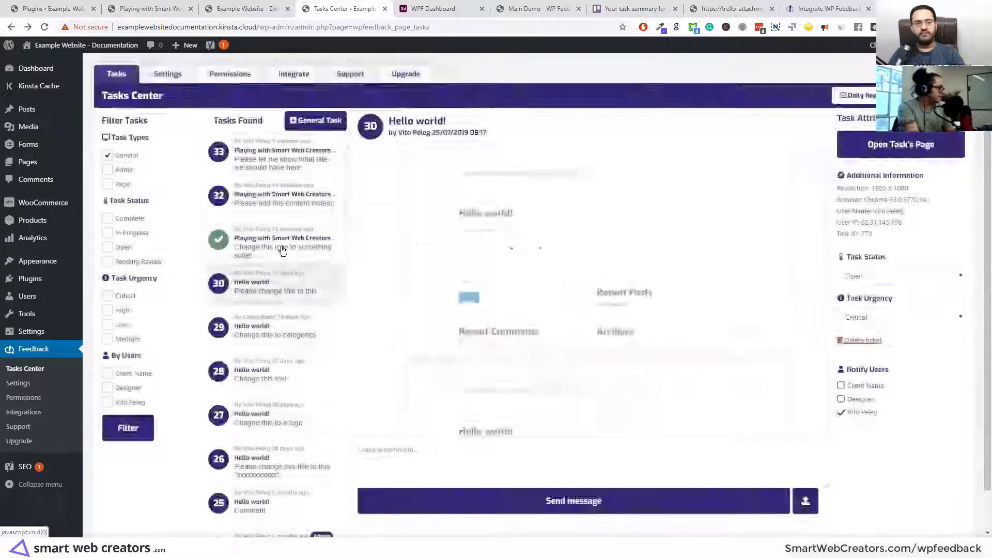
{"action": "left_click", "coordinate": [280, 210]}
{"action": "left_click", "coordinate": [281, 168]}
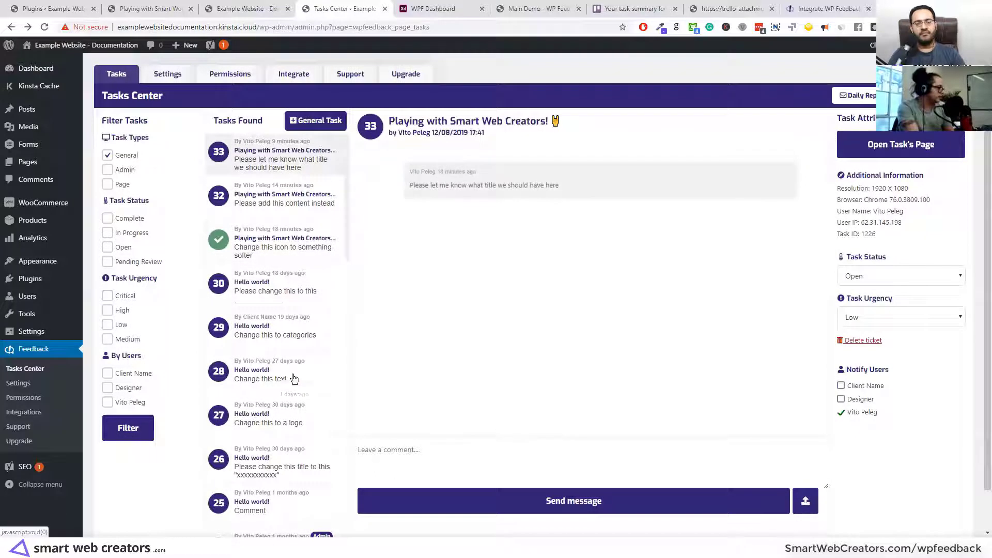
{"action": "left_click", "coordinate": [295, 500]}
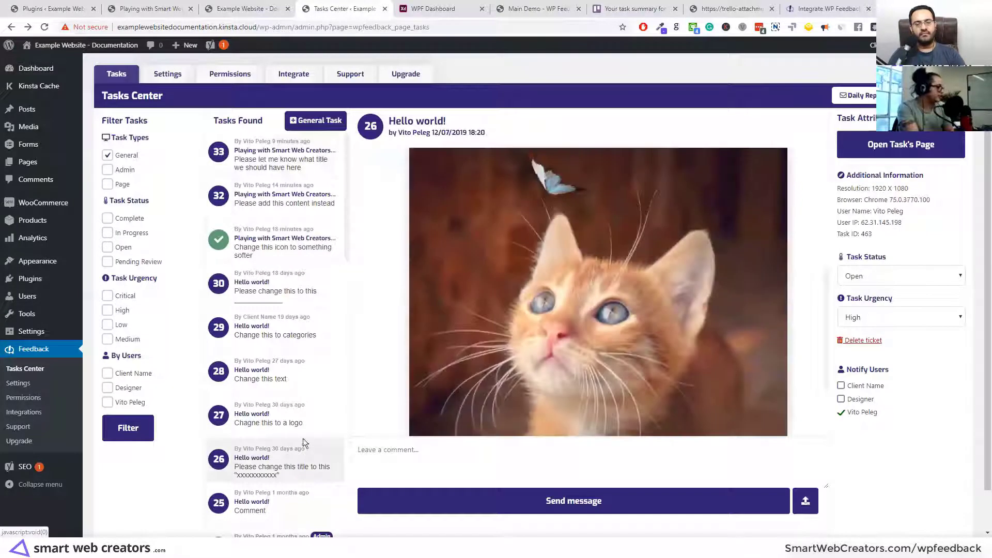
{"action": "scroll", "coordinate": [289, 310], "scroll_direction": "down", "scroll_amount": 5}
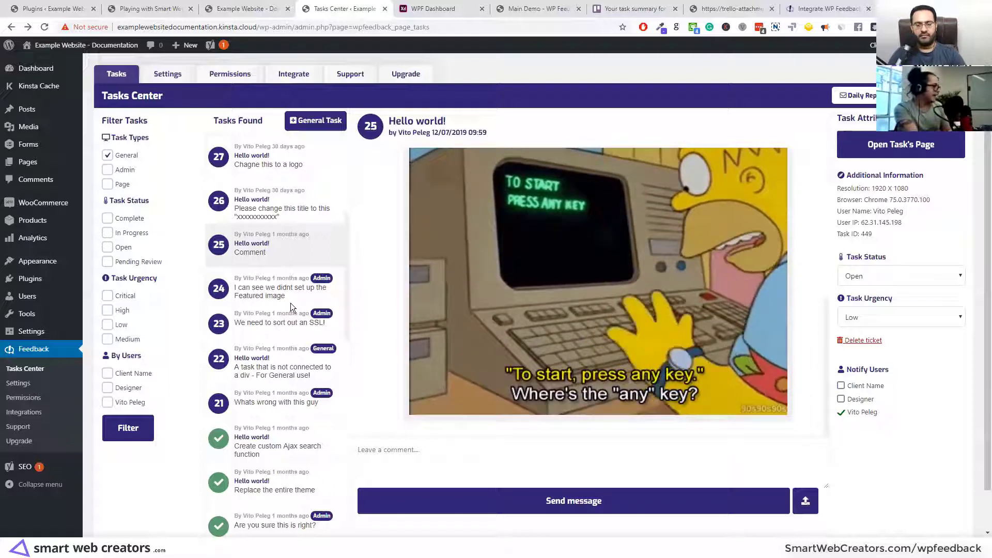
{"action": "left_click", "coordinate": [290, 303]}
{"action": "left_click", "coordinate": [289, 402]}
{"action": "left_click", "coordinate": [291, 445]}
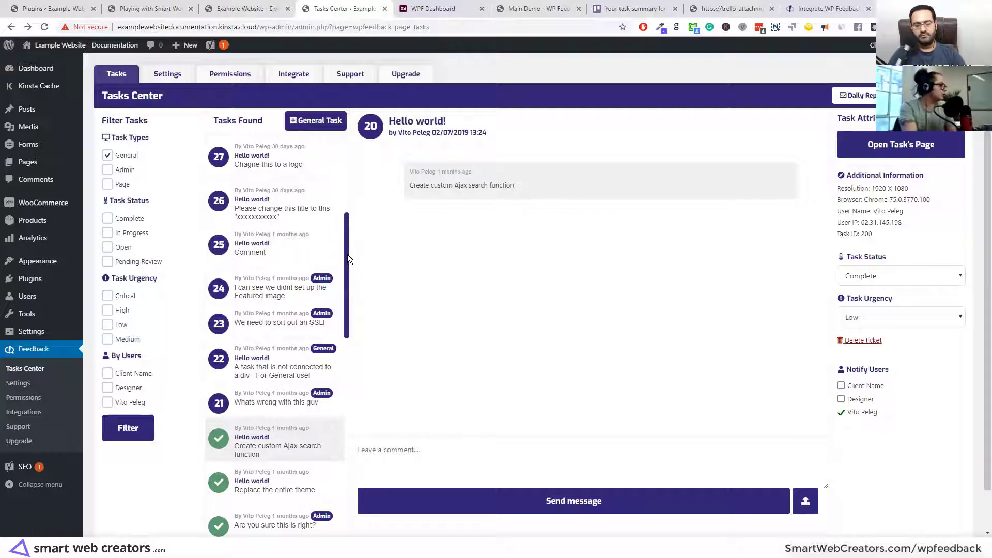
Step: View the "Change this to categories", "Change this text" and "Chagne this to a logo" tasks in the Tasks Center
{"action": "scroll", "coordinate": [342, 236], "scroll_direction": "up", "scroll_amount": 4}
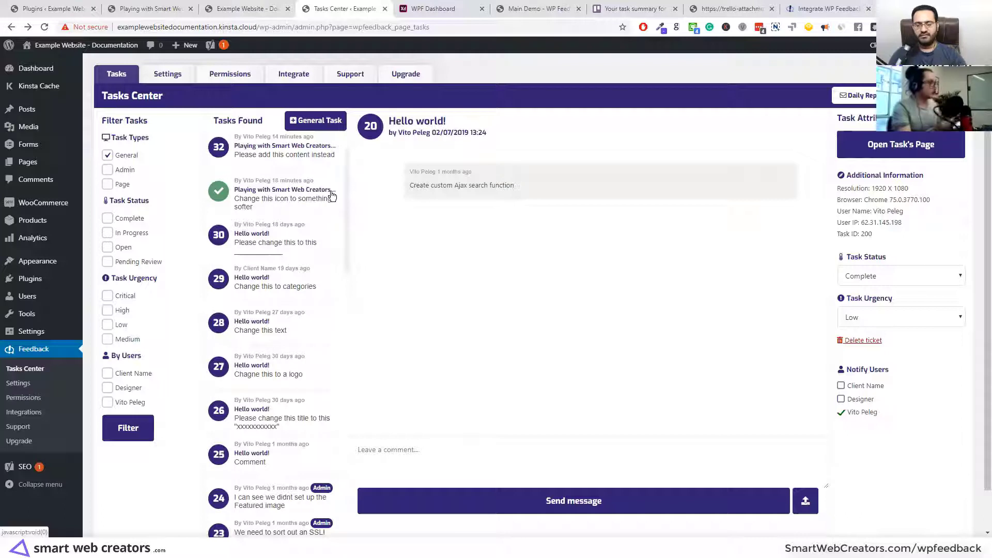
{"action": "left_click", "coordinate": [294, 279]}
{"action": "left_click", "coordinate": [300, 331]}
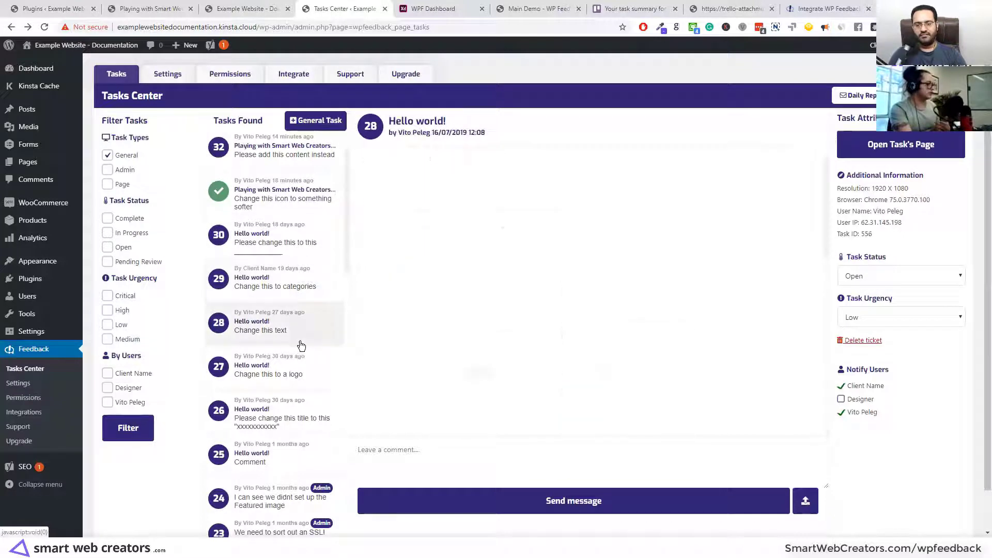
{"action": "left_click", "coordinate": [298, 362]}
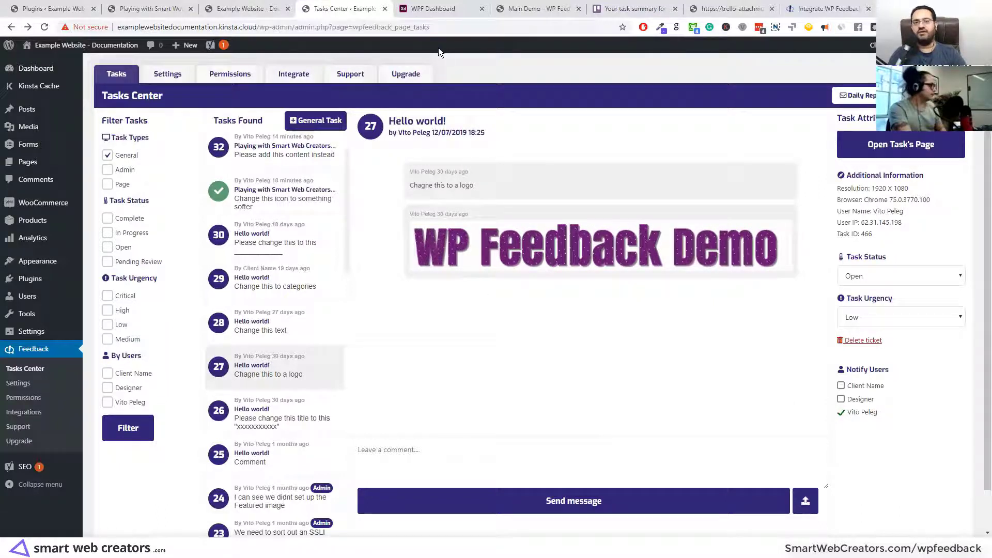
Step: Switch to the WPF Dashboard prototype and revisit its Lists board and task detail pop-up, ending on the task screen
{"action": "key", "text": "ctrl+Tab"}
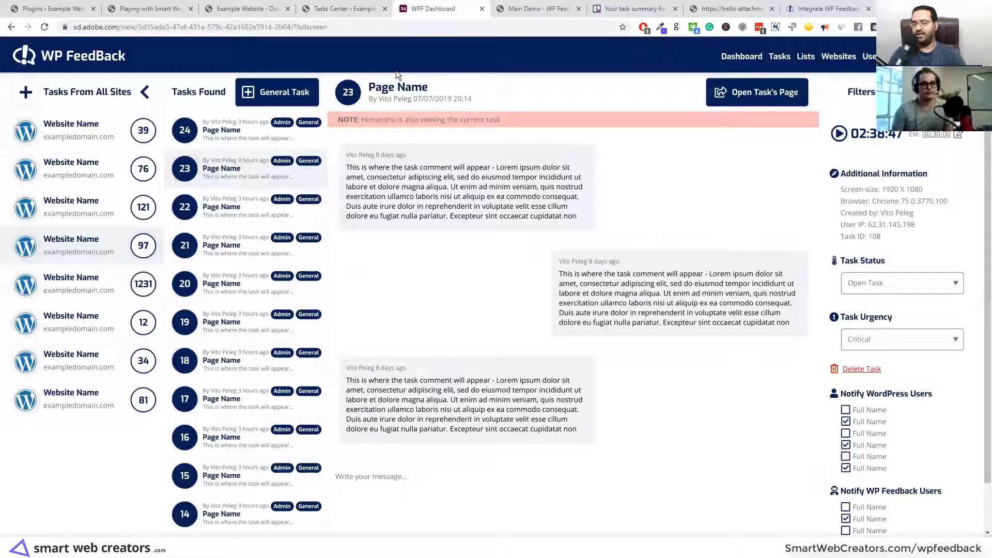
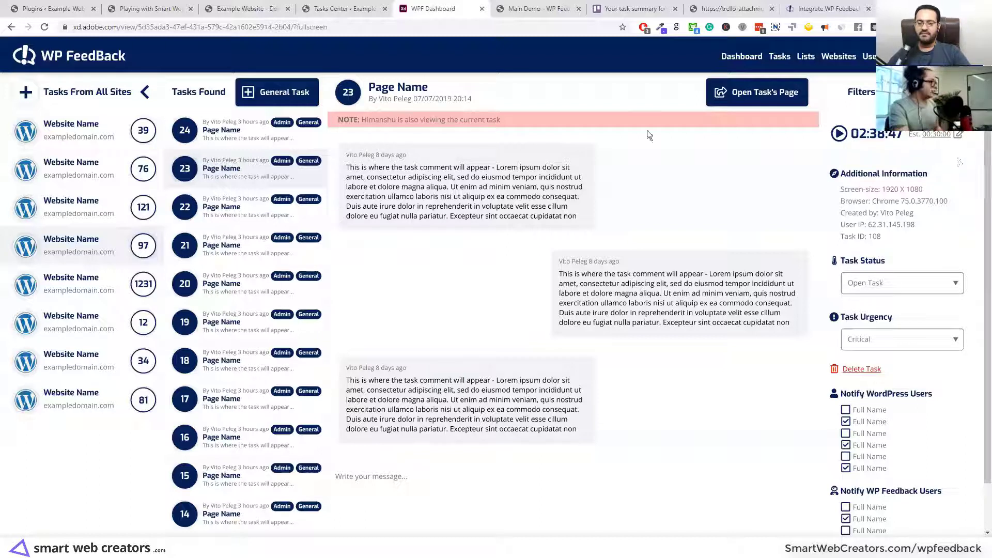
{"action": "left_click", "coordinate": [736, 93]}
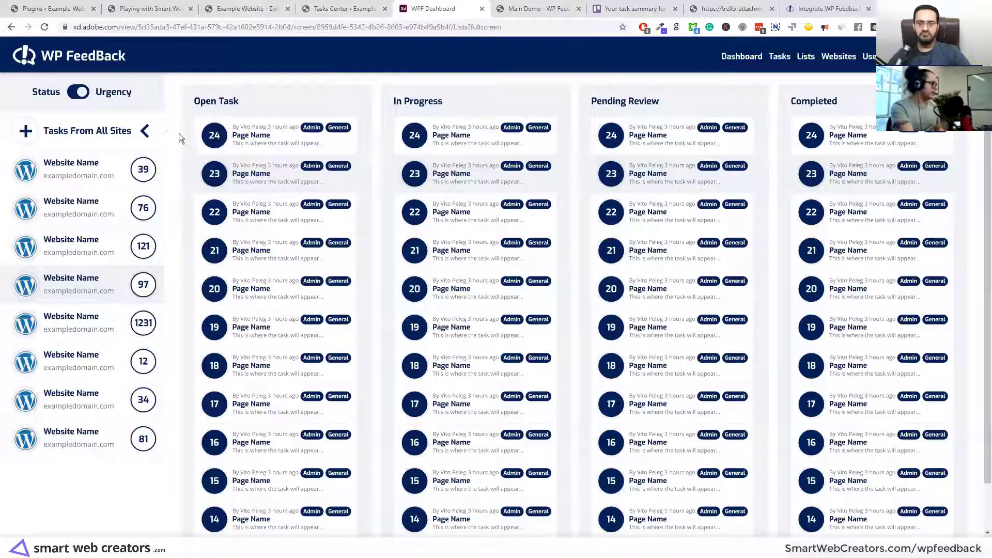
{"action": "left_click", "coordinate": [279, 174]}
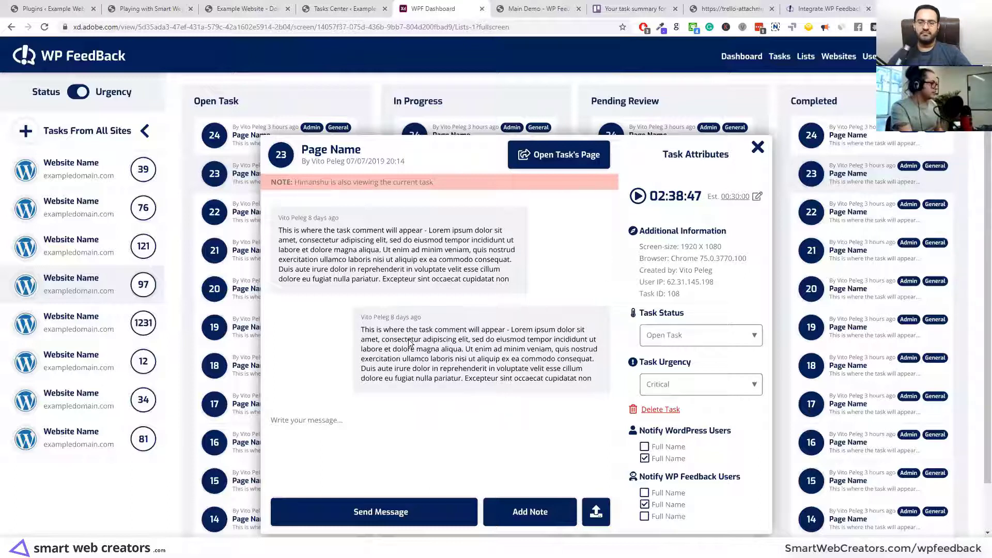
{"action": "left_click", "coordinate": [523, 312]}
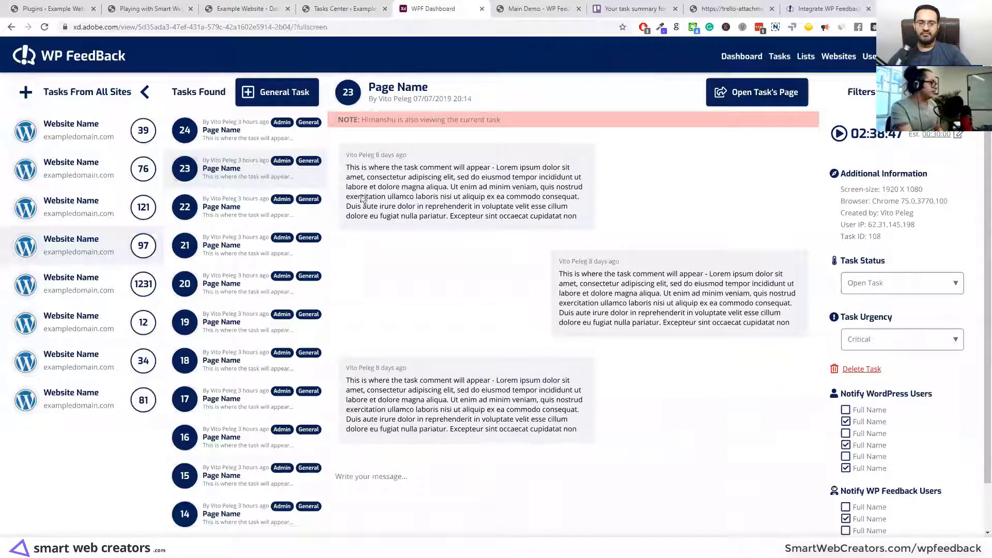
Step: Go through the prototype's Lists board, its task detail pop-up, the Websites screen and the pop-up for adding a user to a website
{"action": "left_click", "coordinate": [362, 200]}
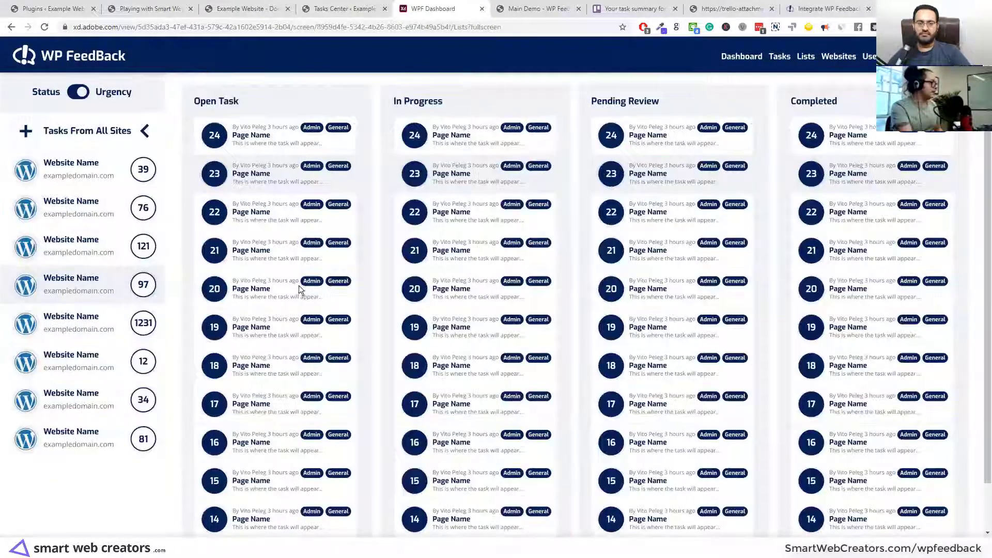
{"action": "left_click", "coordinate": [478, 236]}
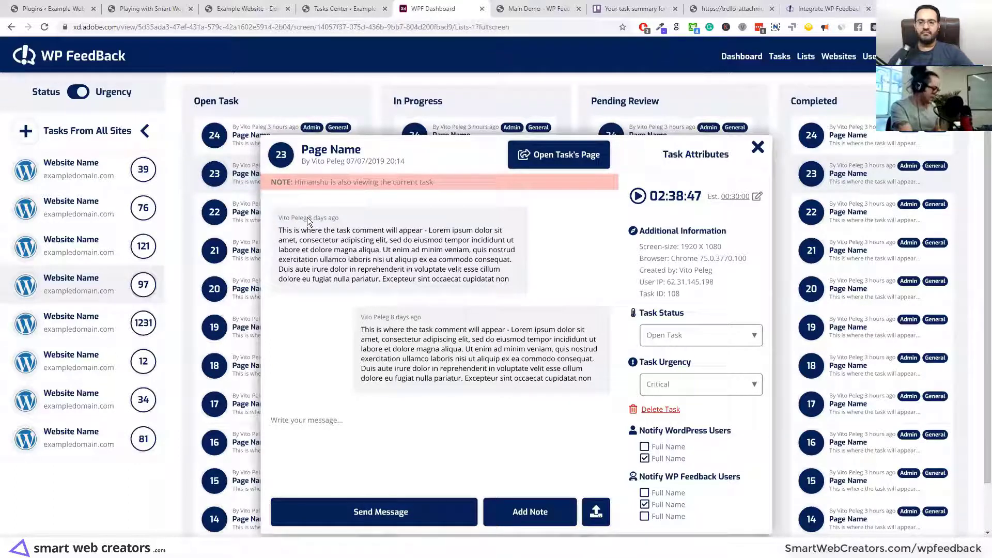
{"action": "left_click", "coordinate": [307, 218]}
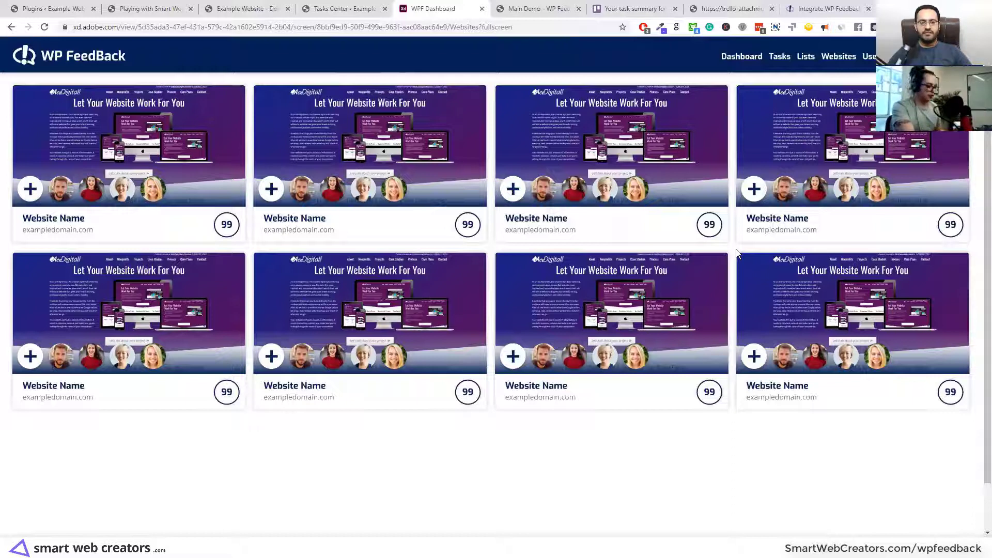
{"action": "key", "text": "Right"}
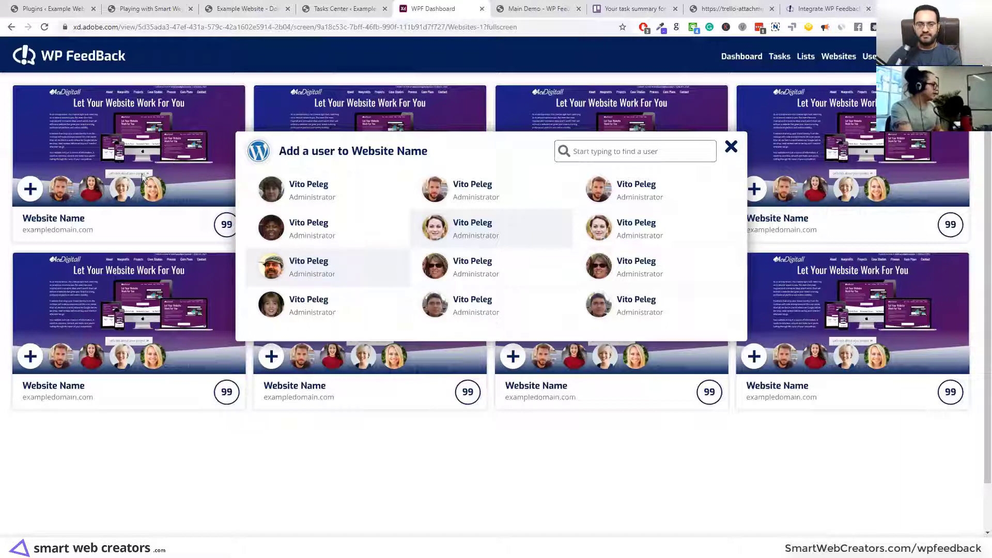
Step: View the prototype's Users screen and its add-a-website pop-up, and look over the whole Sitemap Canvas
{"action": "left_click", "coordinate": [320, 199]}
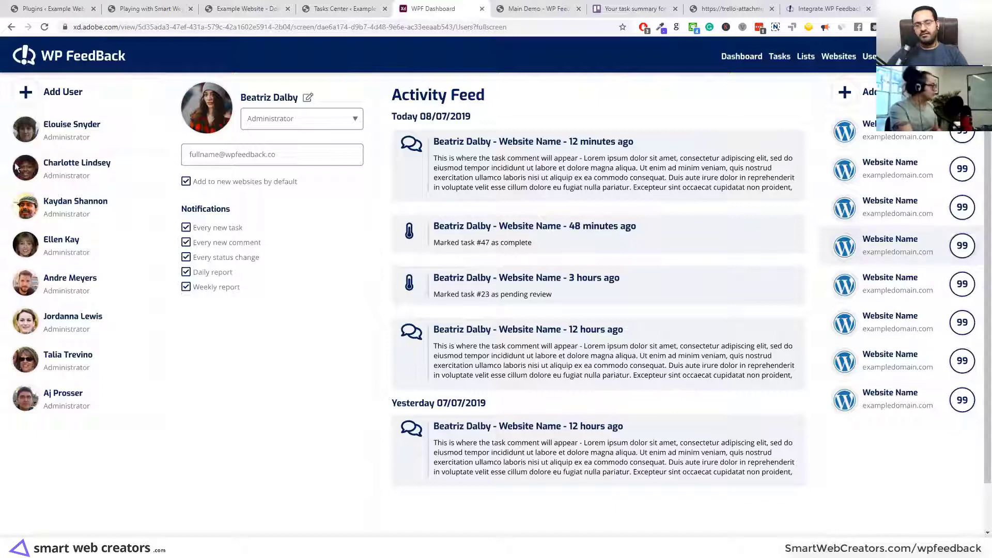
{"action": "left_click", "coordinate": [298, 233]}
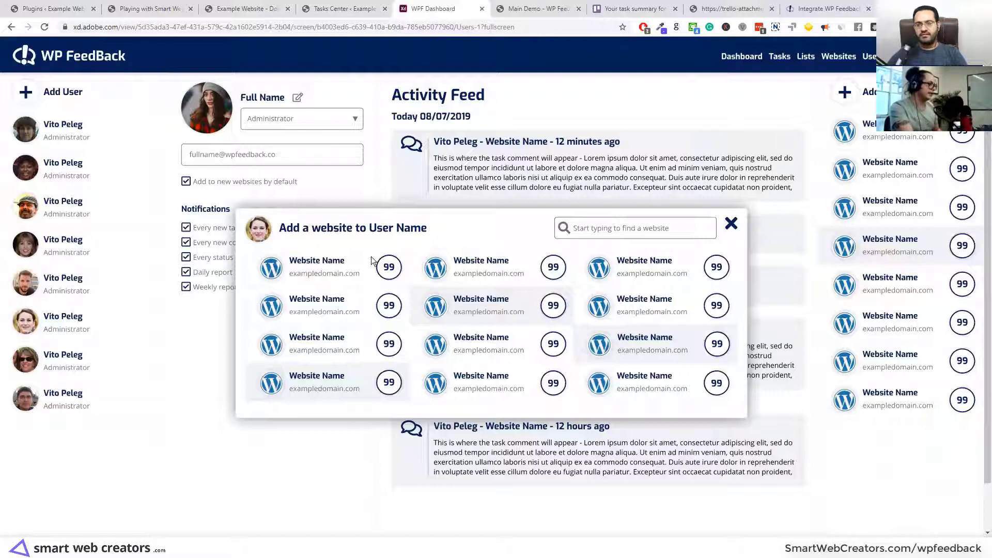
{"action": "left_click", "coordinate": [583, 293]}
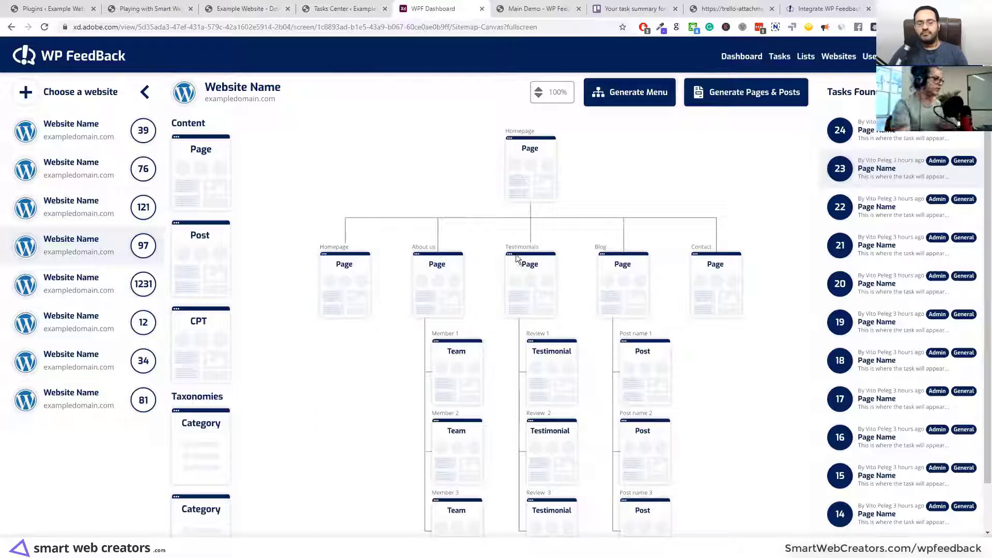
{"action": "scroll", "coordinate": [579, 316], "scroll_direction": "down", "scroll_amount": 1}
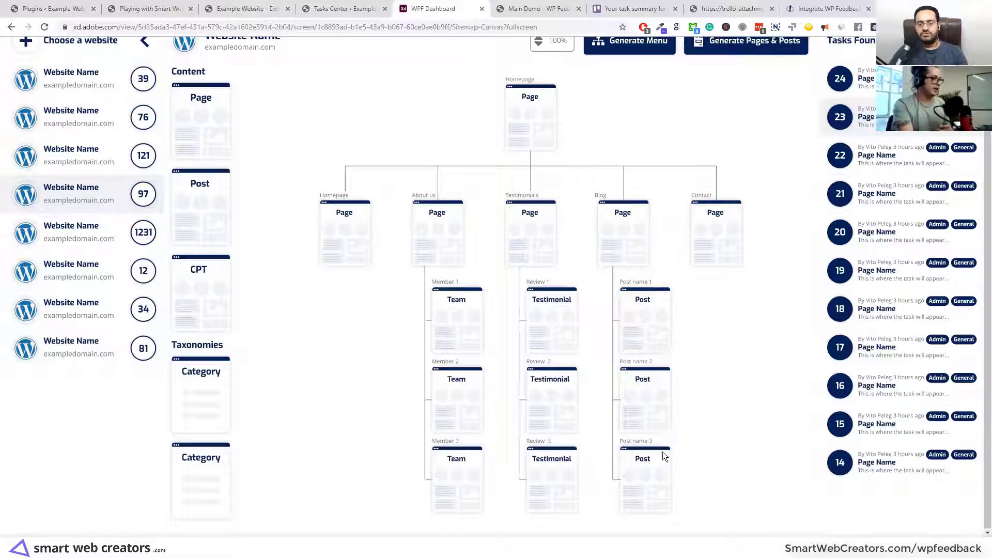
{"action": "scroll", "coordinate": [676, 294], "scroll_direction": "up", "scroll_amount": 1}
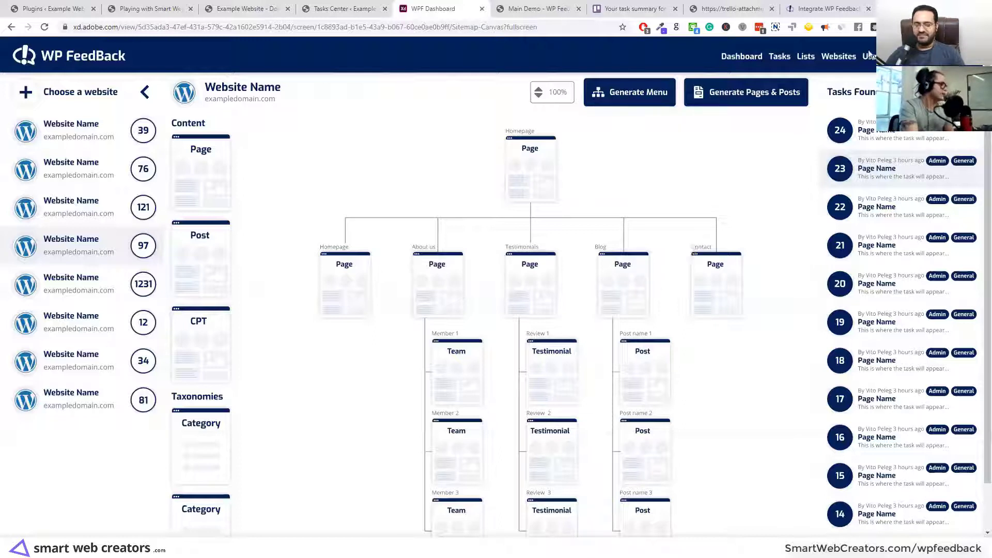
Step: Open palaisdesthes.co.il in a new browser tab and look through the drop-down categories of its main navigation
{"action": "key", "text": "ctrl+t"}
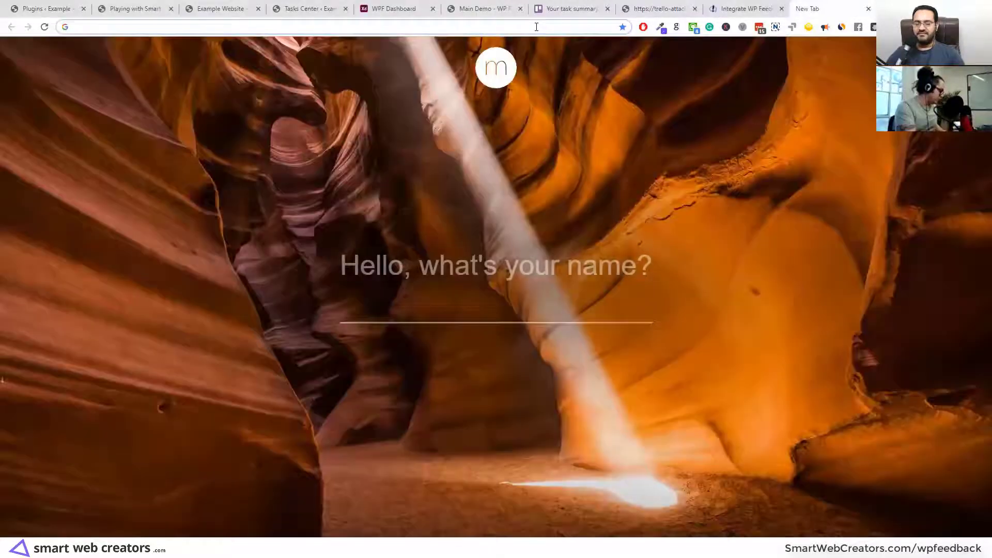
{"action": "type", "text": "papla"}
{"action": "key", "text": "BackSpace"}
{"action": "key", "text": "BackSpace"}
{"action": "key", "text": "BackSpace"}
{"action": "type", "text": "laisdesthes.co.il"}
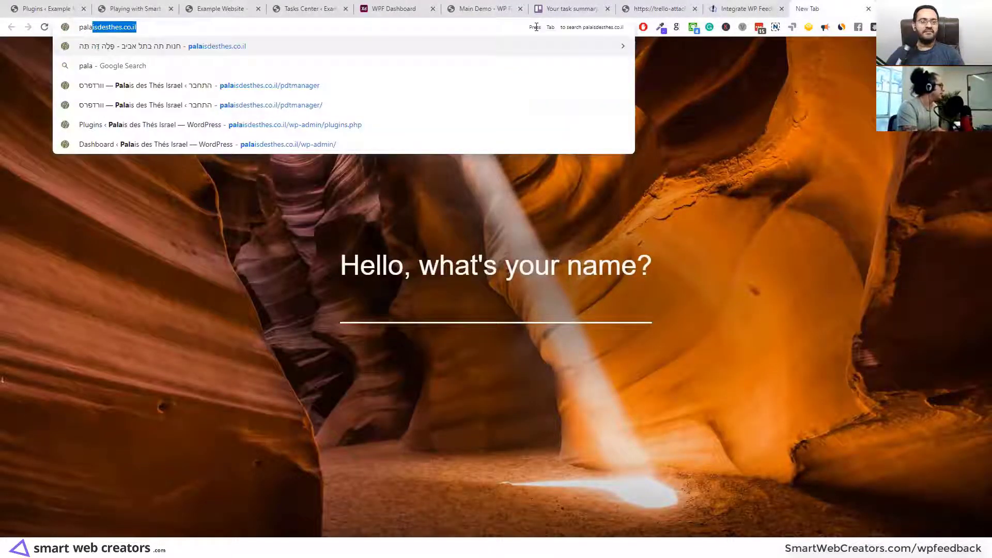
{"action": "key", "text": "Return"}
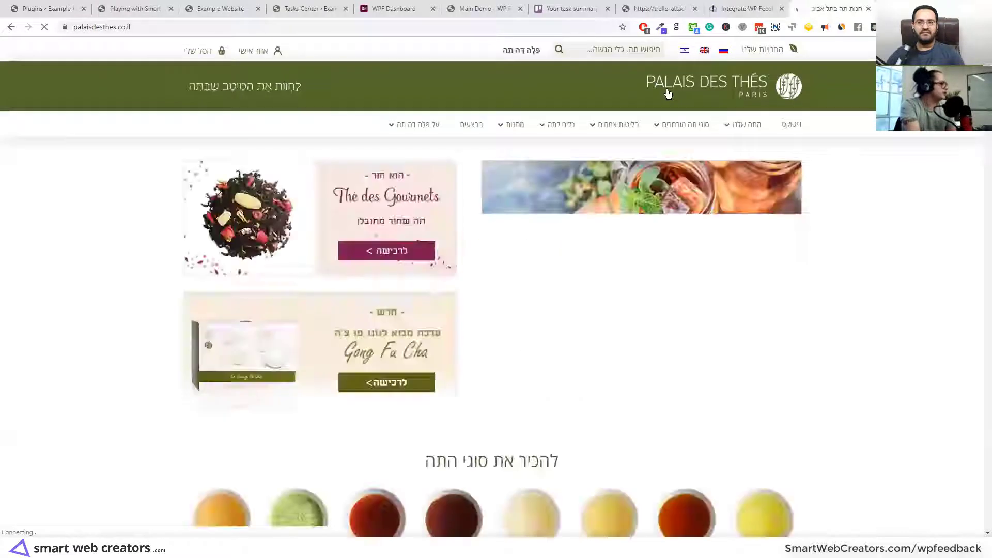
{"action": "mouse_move", "coordinate": [747, 126]}
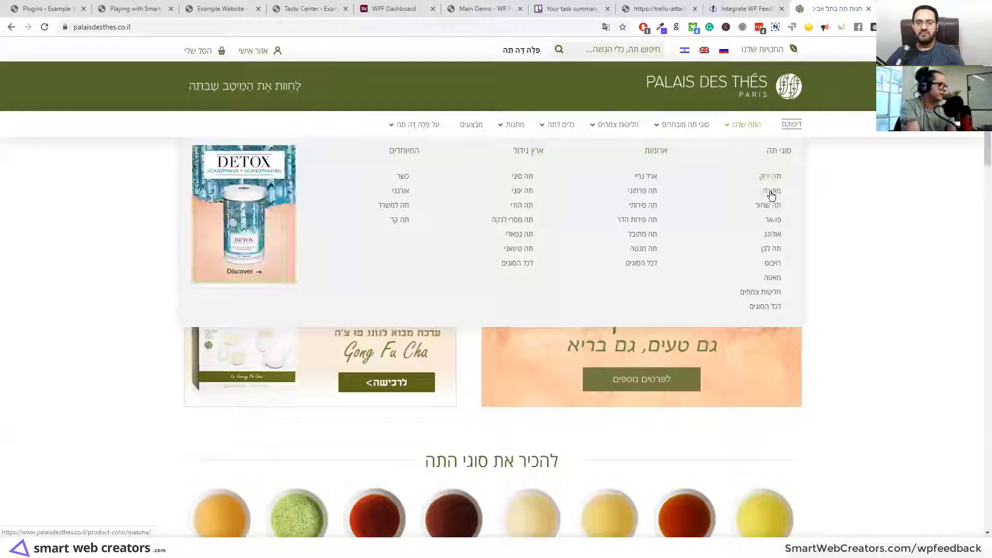
{"action": "mouse_move", "coordinate": [713, 125]}
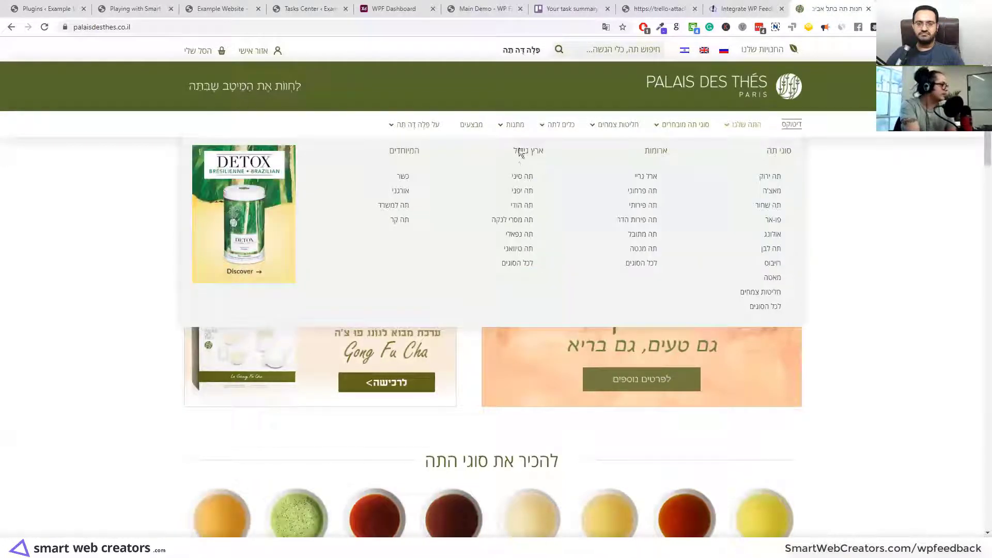
{"action": "mouse_move", "coordinate": [560, 126]}
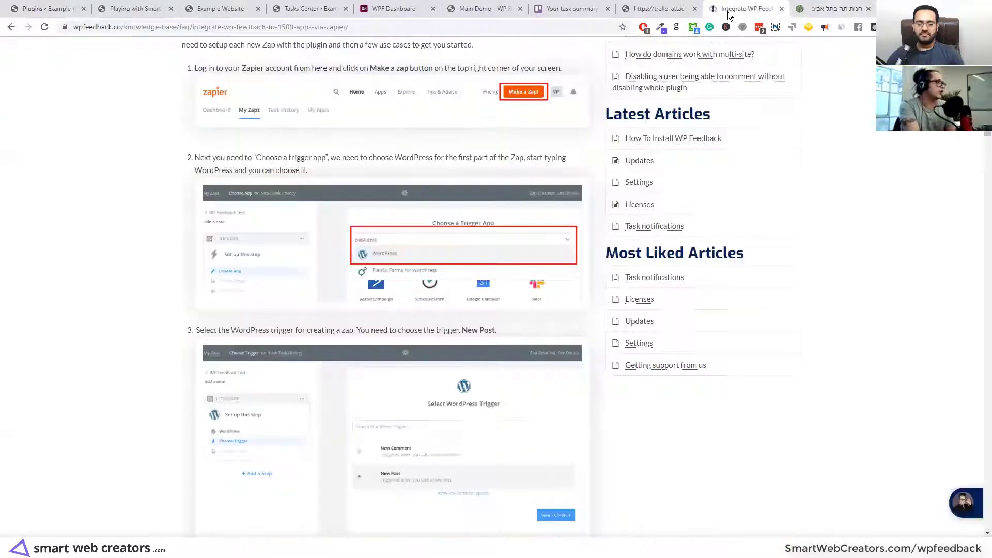
Step: Return to the WPF Dashboard prototype's sitemap screen, passing by the Zapier integration article
{"action": "left_click", "coordinate": [730, 10]}
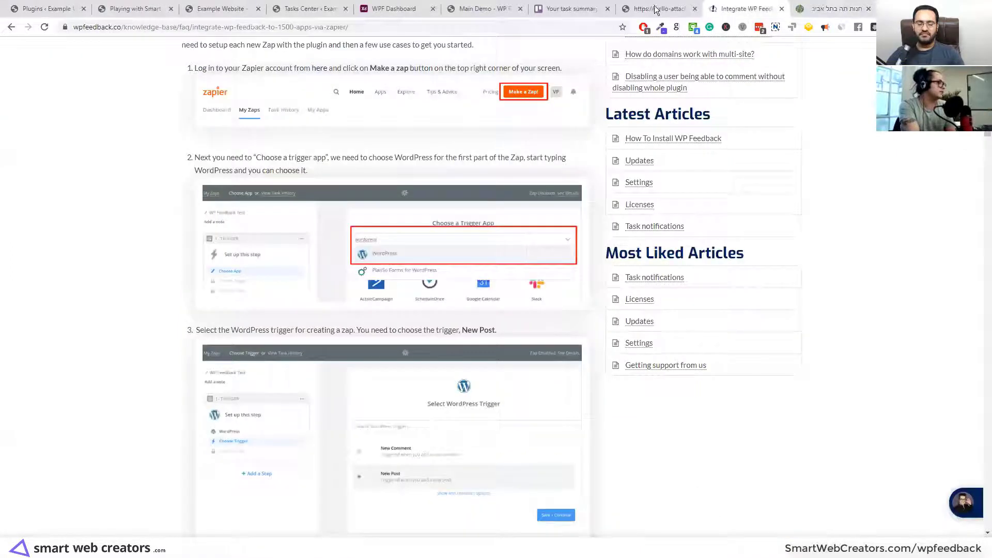
{"action": "left_click", "coordinate": [394, 10]}
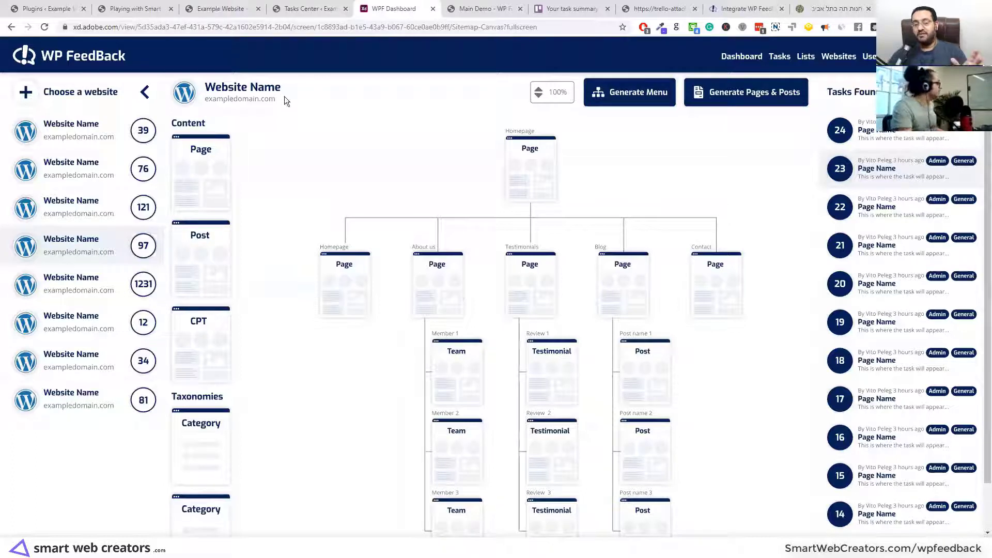
{"action": "left_click", "coordinate": [471, 174]}
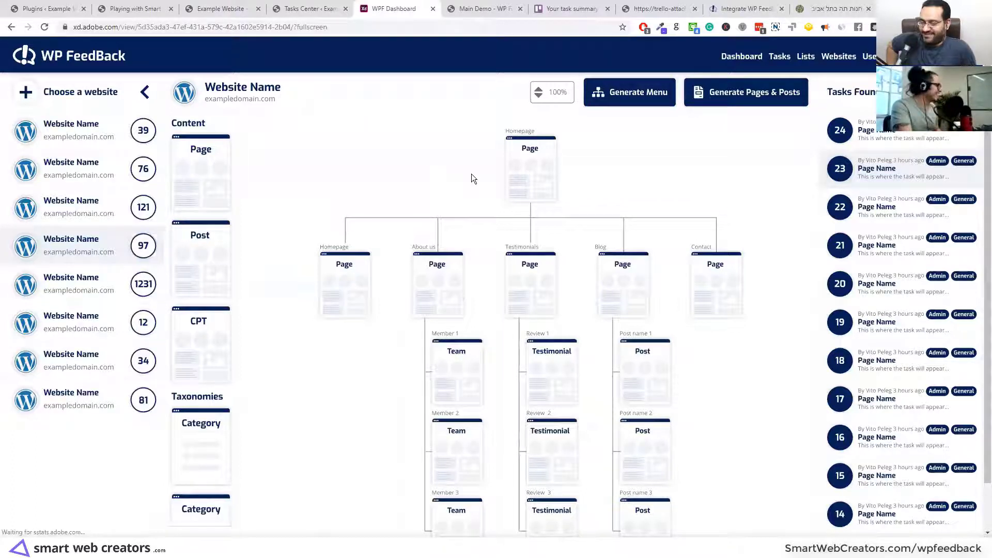